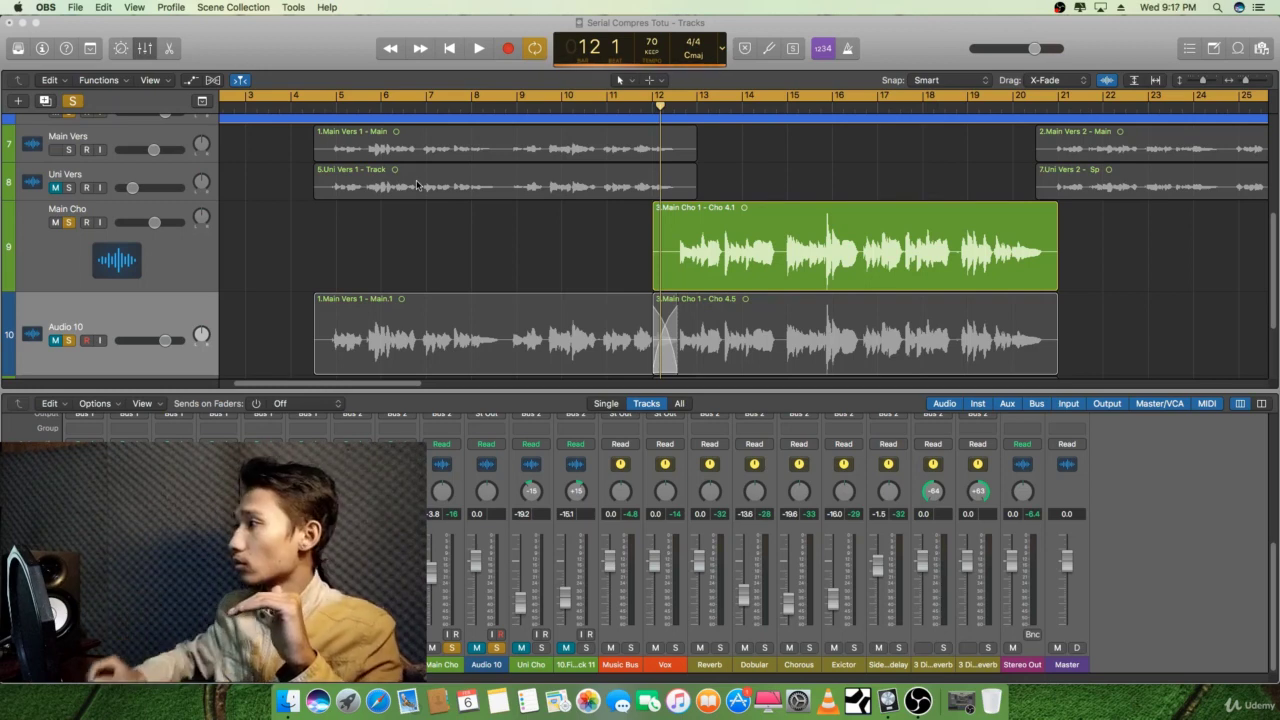
Open the first Compressor inserted on the Audio 10 channel strip and reposition its window to examine the settings.
scroll(1120, 531, "up", 6)
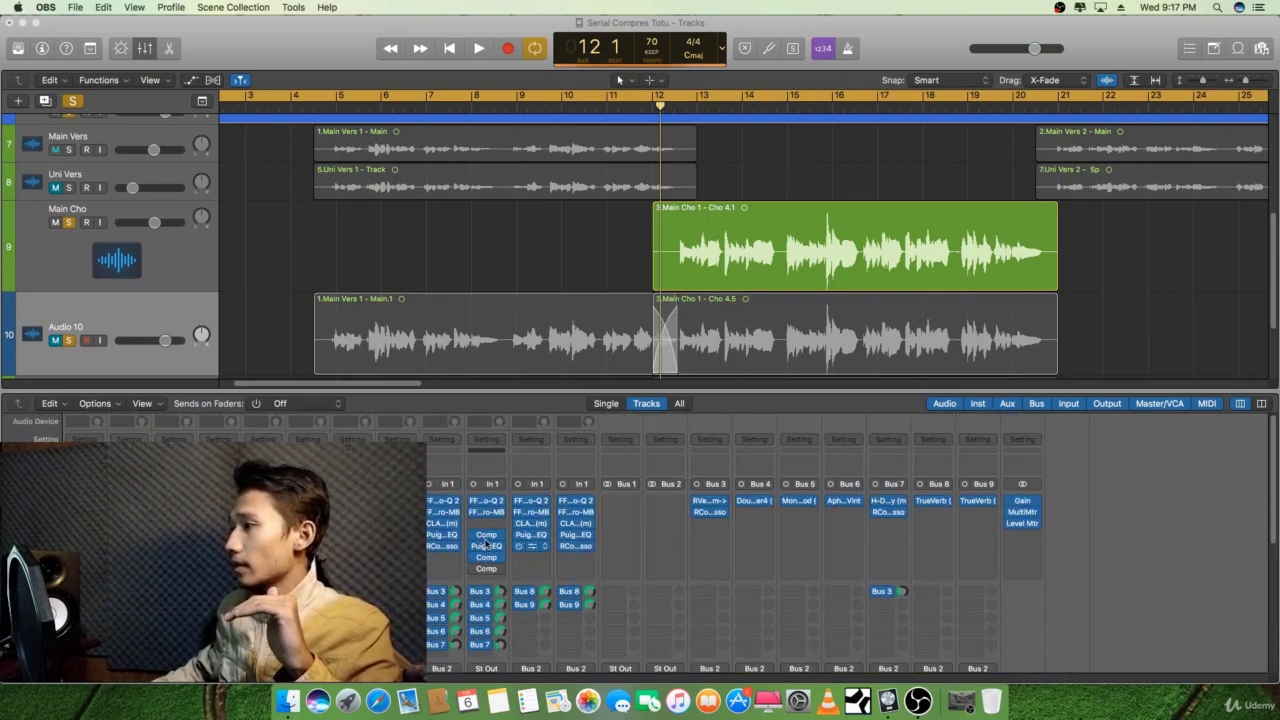
left_click(486, 537)
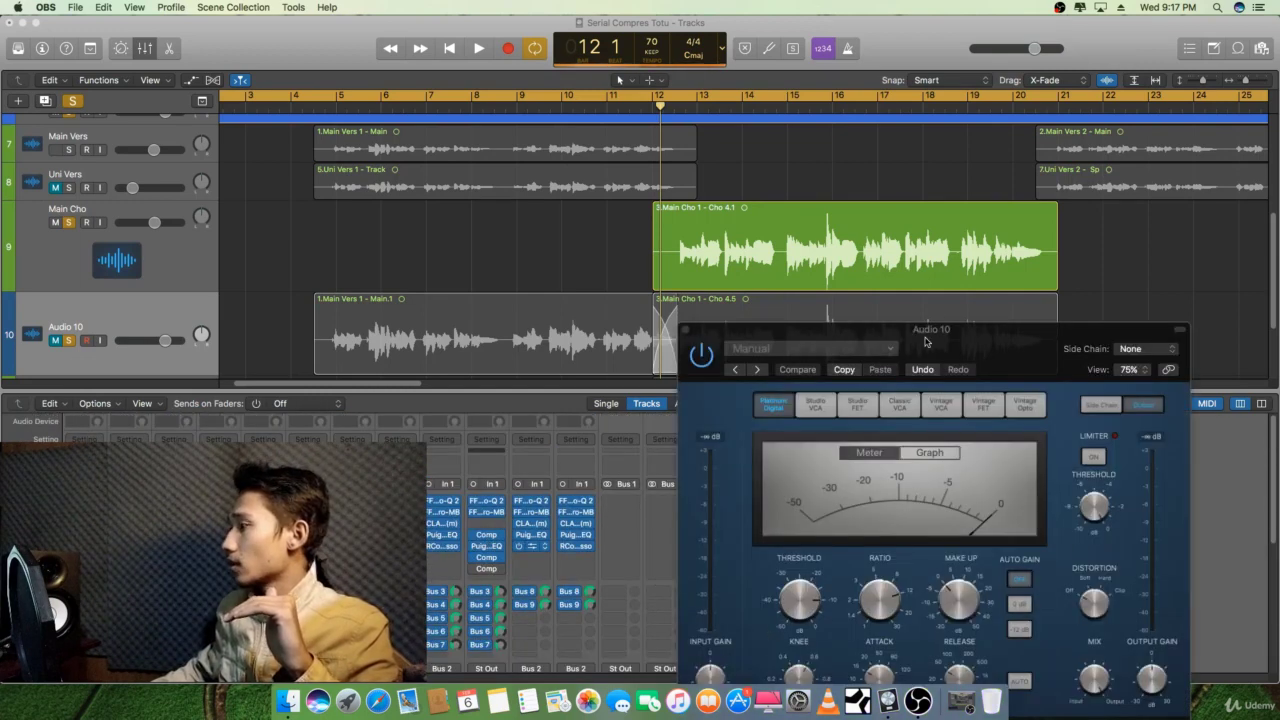
left_click_drag(928, 338, 762, 154)
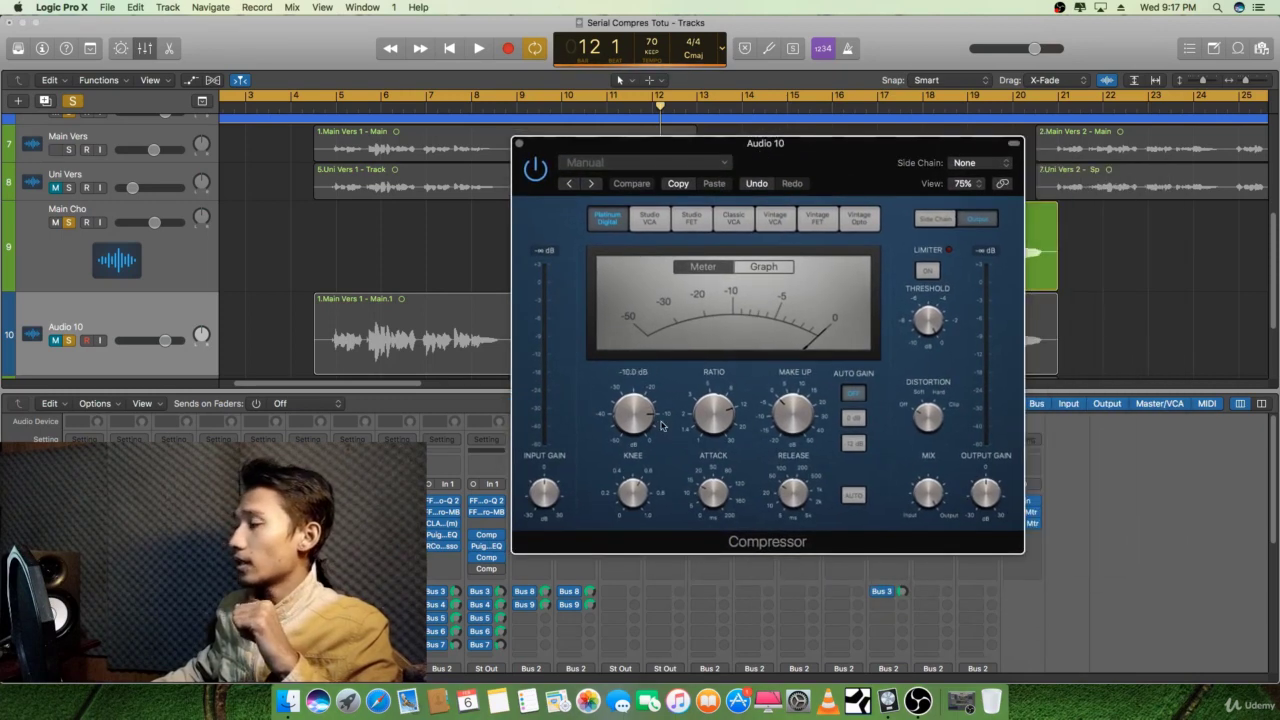
mouse_move(734, 393)
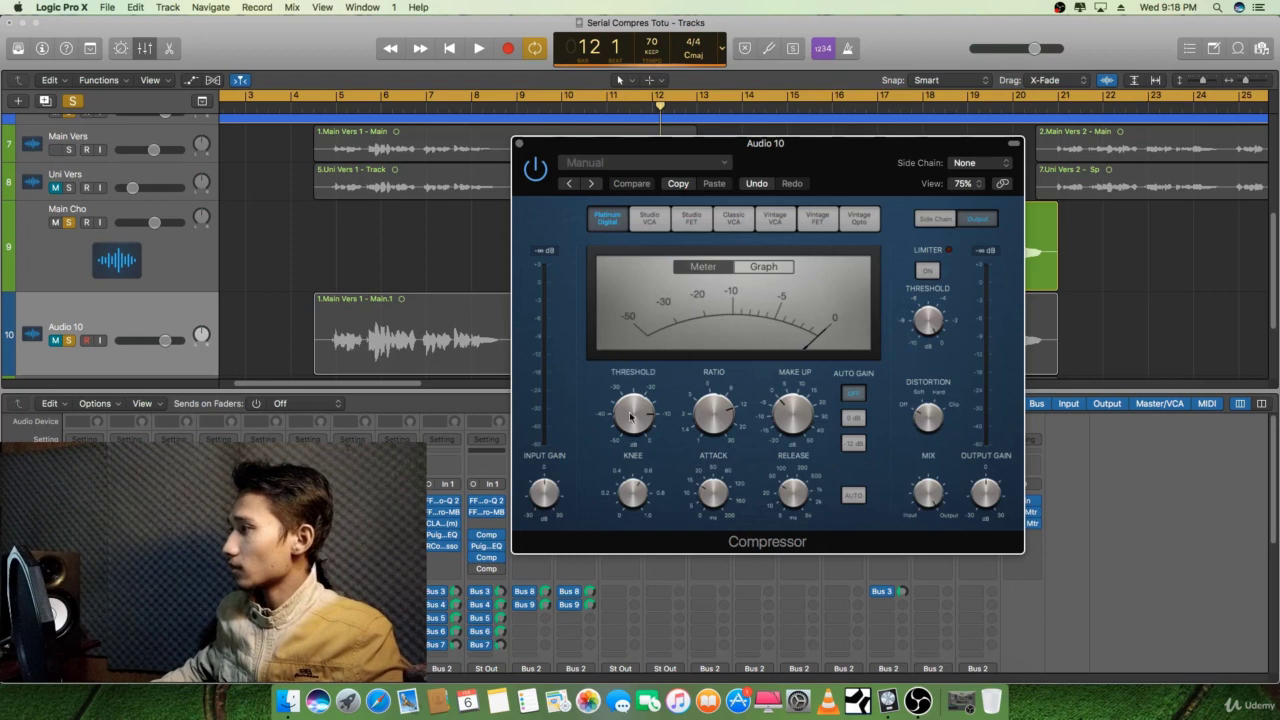
Try adjusting the threshold of Audio 10's first Compressor, undo the change and close the plug-in window.
left_click_drag(640, 393, 629, 471)
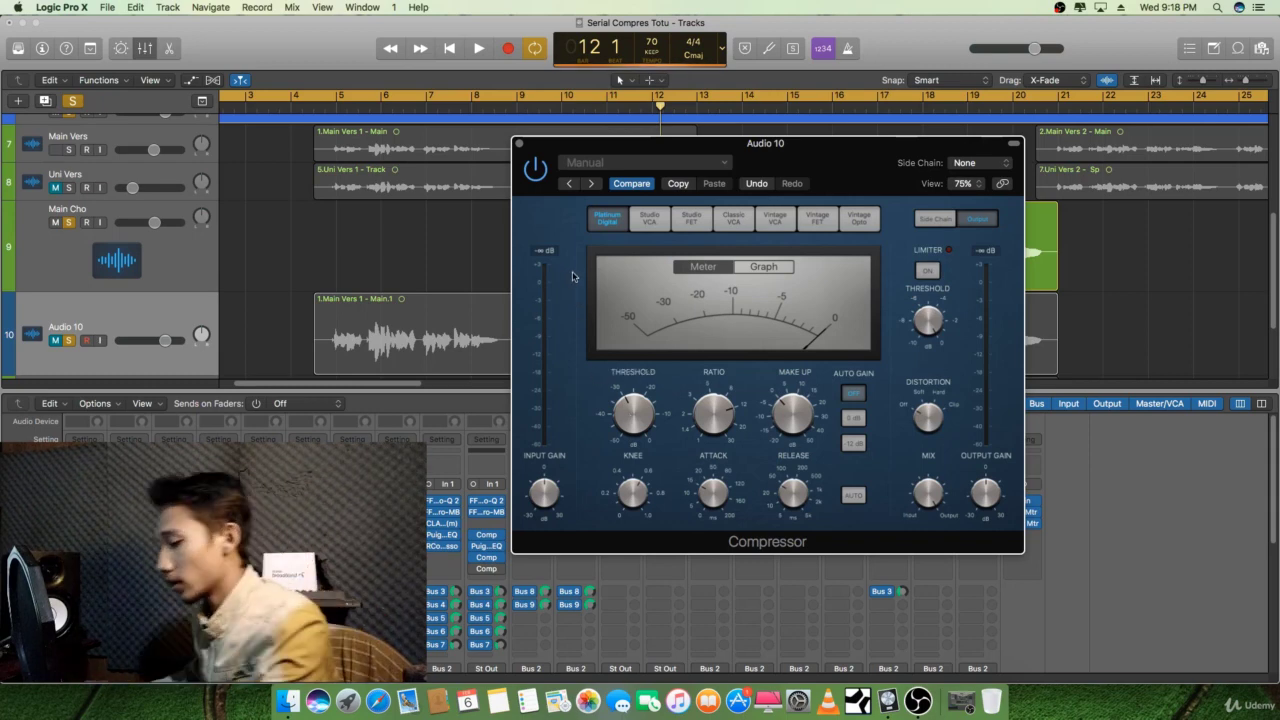
key("super+z")
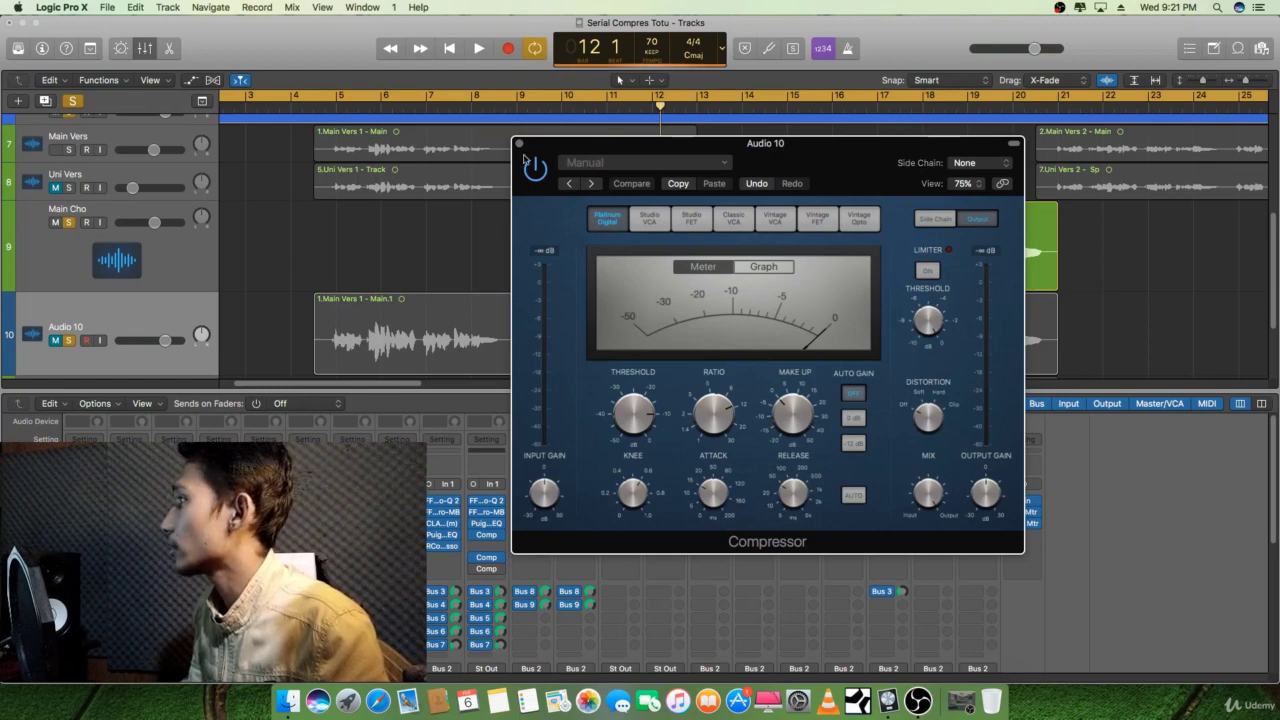
left_click(521, 146)
Turn off solo on Audio 10, select Main Cho and audition it alone from bar 12 to bar 16.
scroll(540, 330, "down", 2)
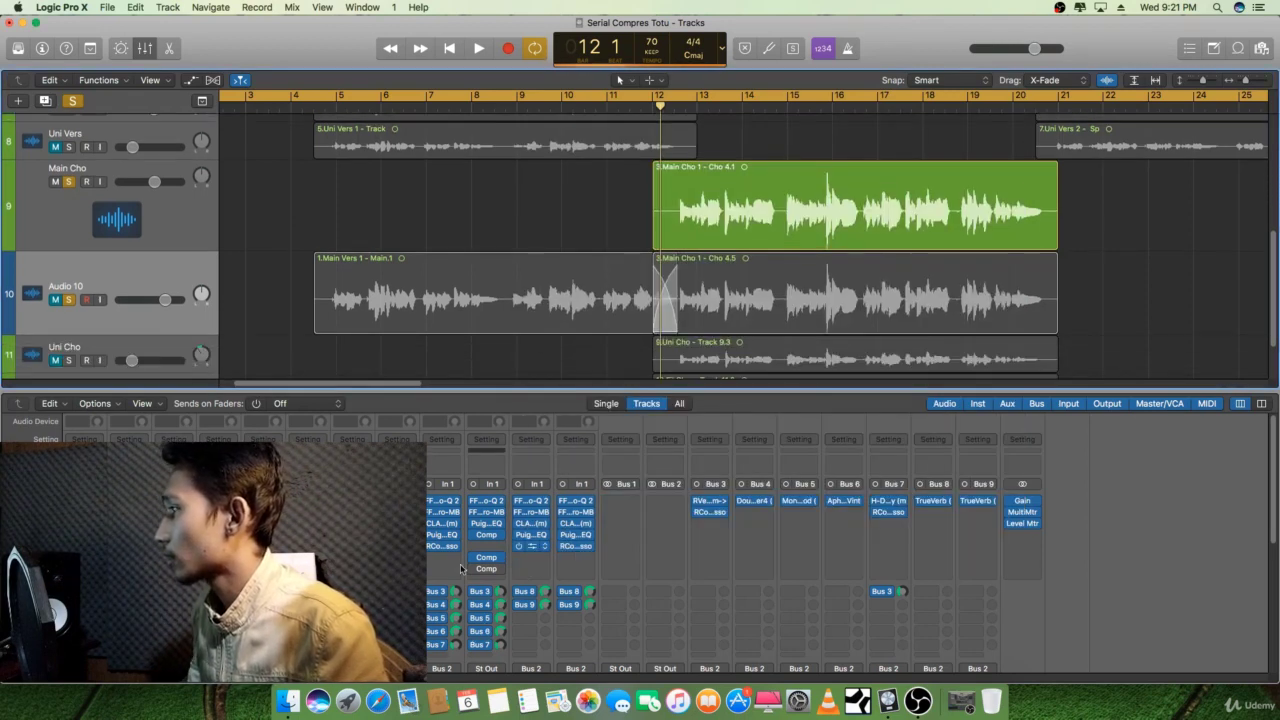
left_click(69, 300)
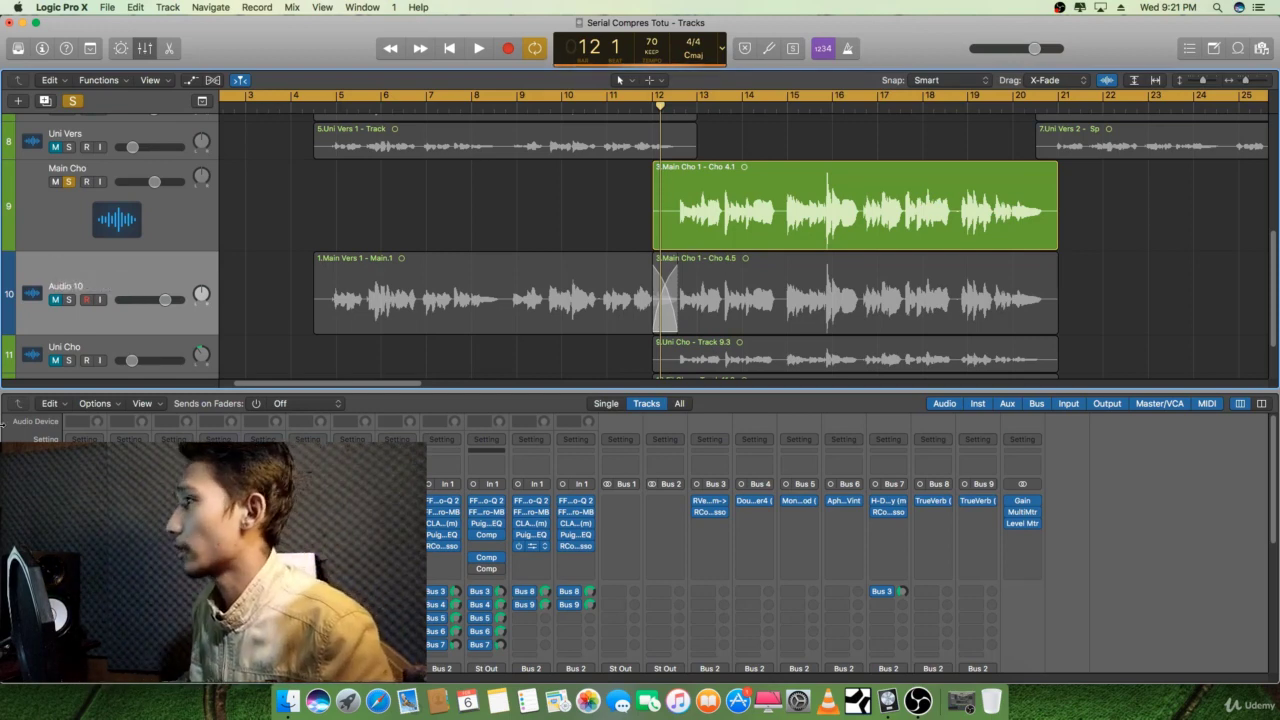
left_click(171, 212)
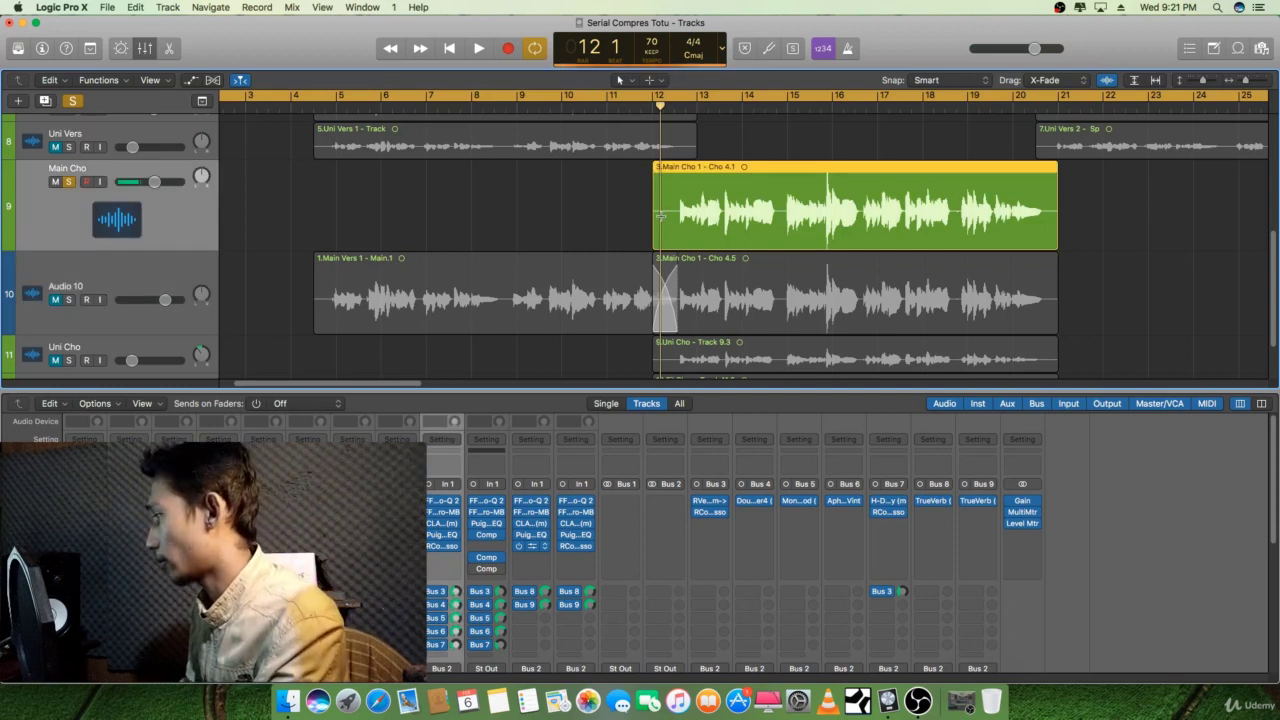
key("space")
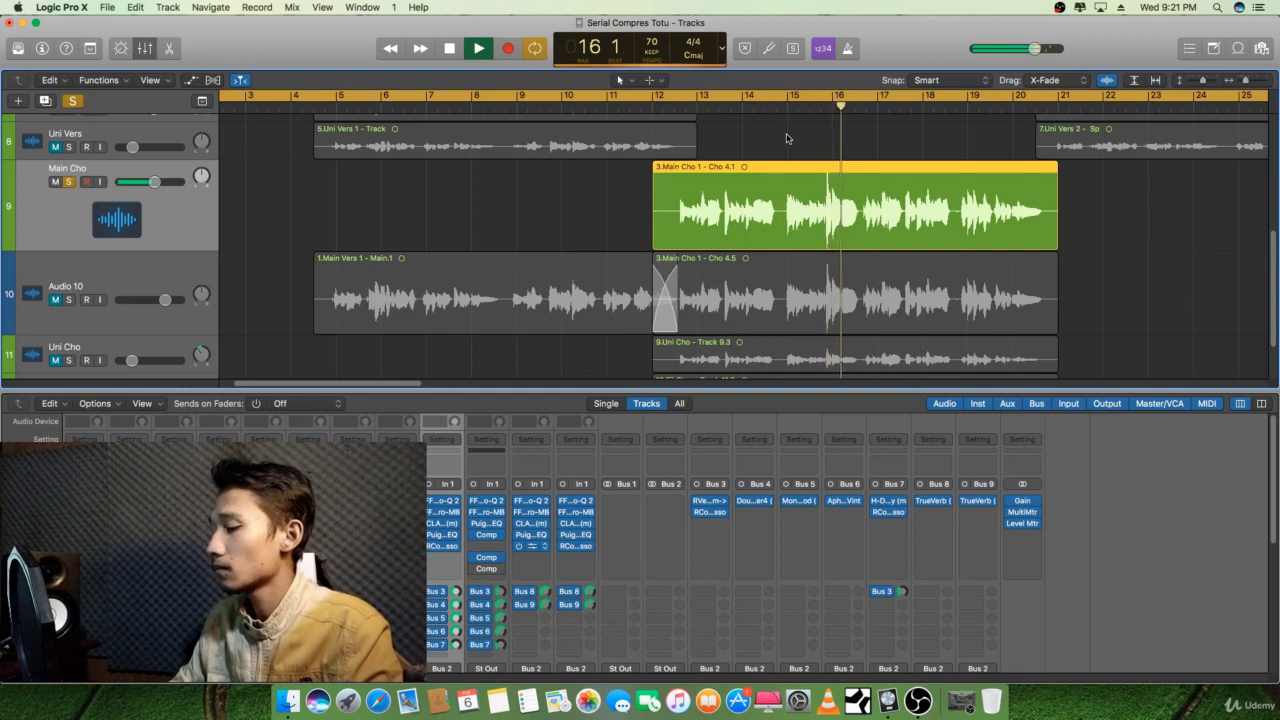
key("space")
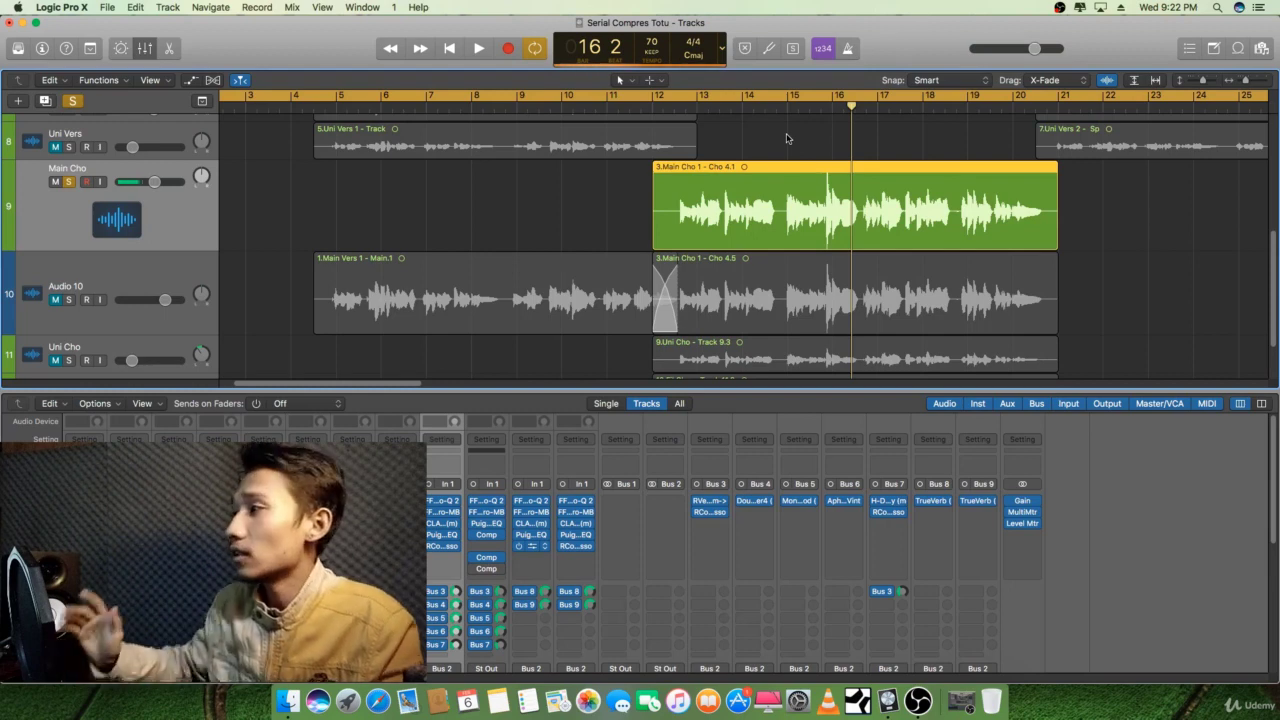
Switch the solo from the Main Cho track to Audio 10 and return the playhead to bar 12.
left_click(68, 181)
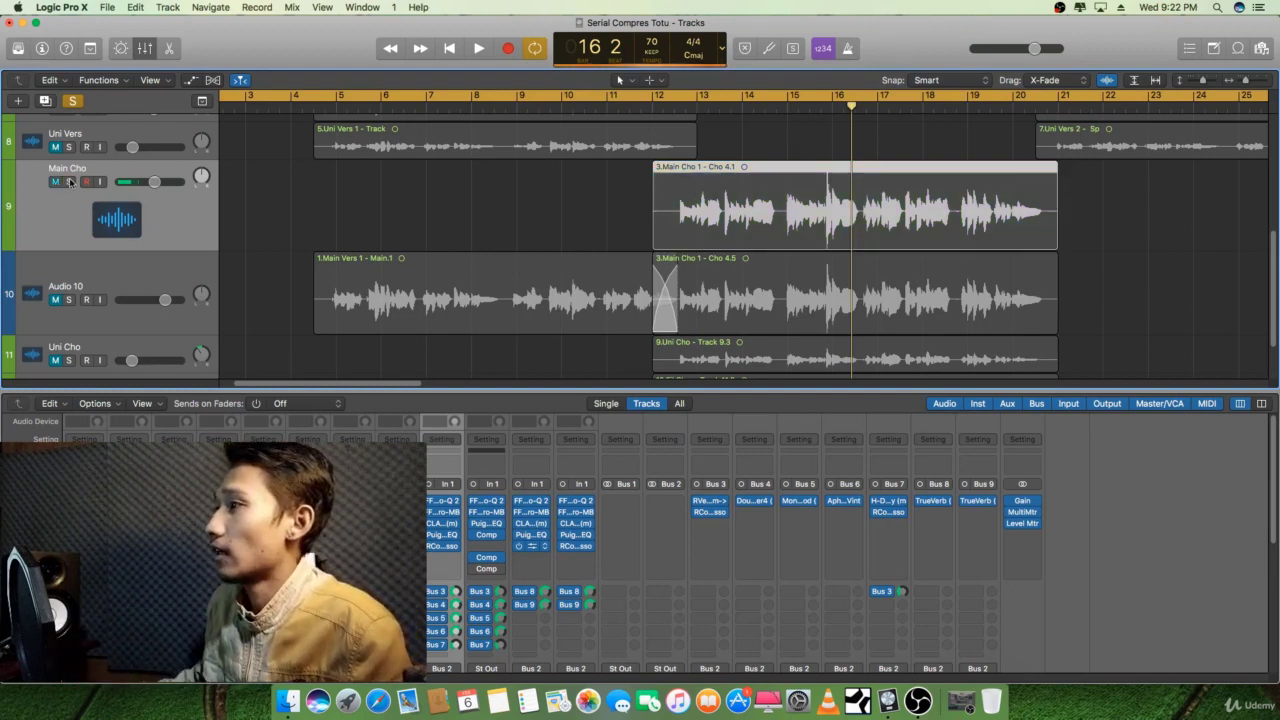
left_click(68, 299)
scroll(586, 171, "down", 2)
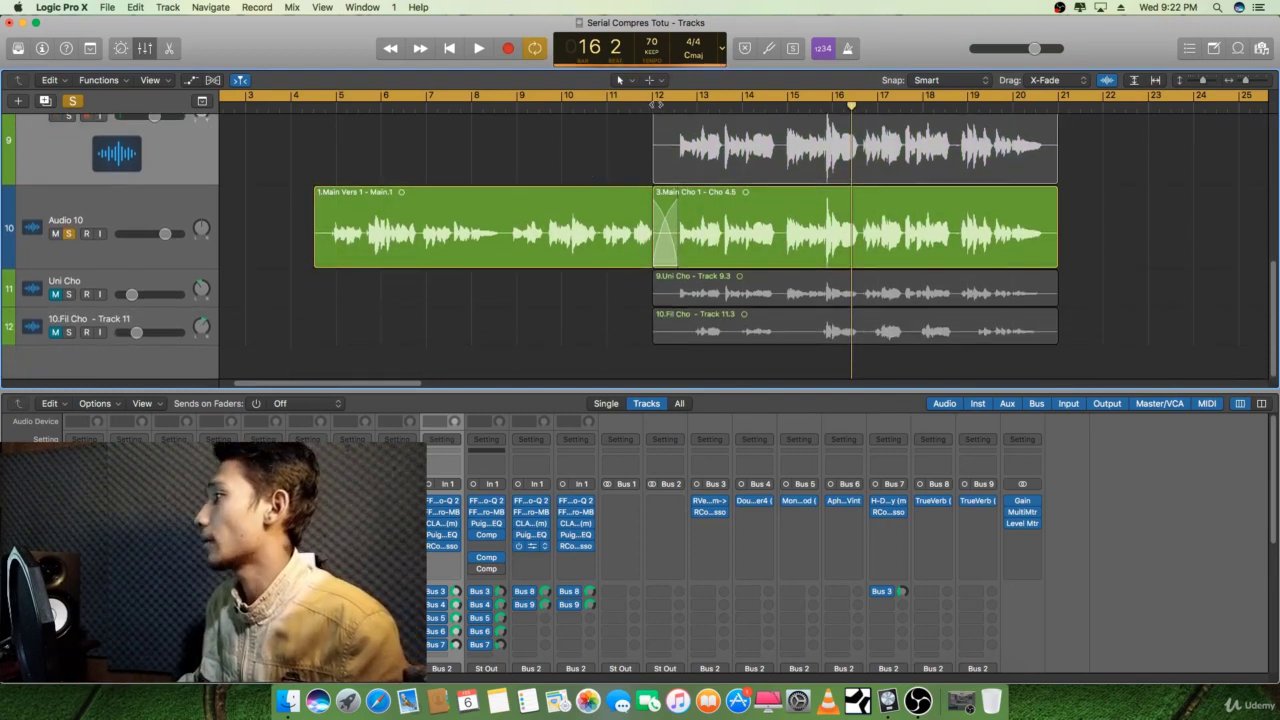
left_click(664, 104)
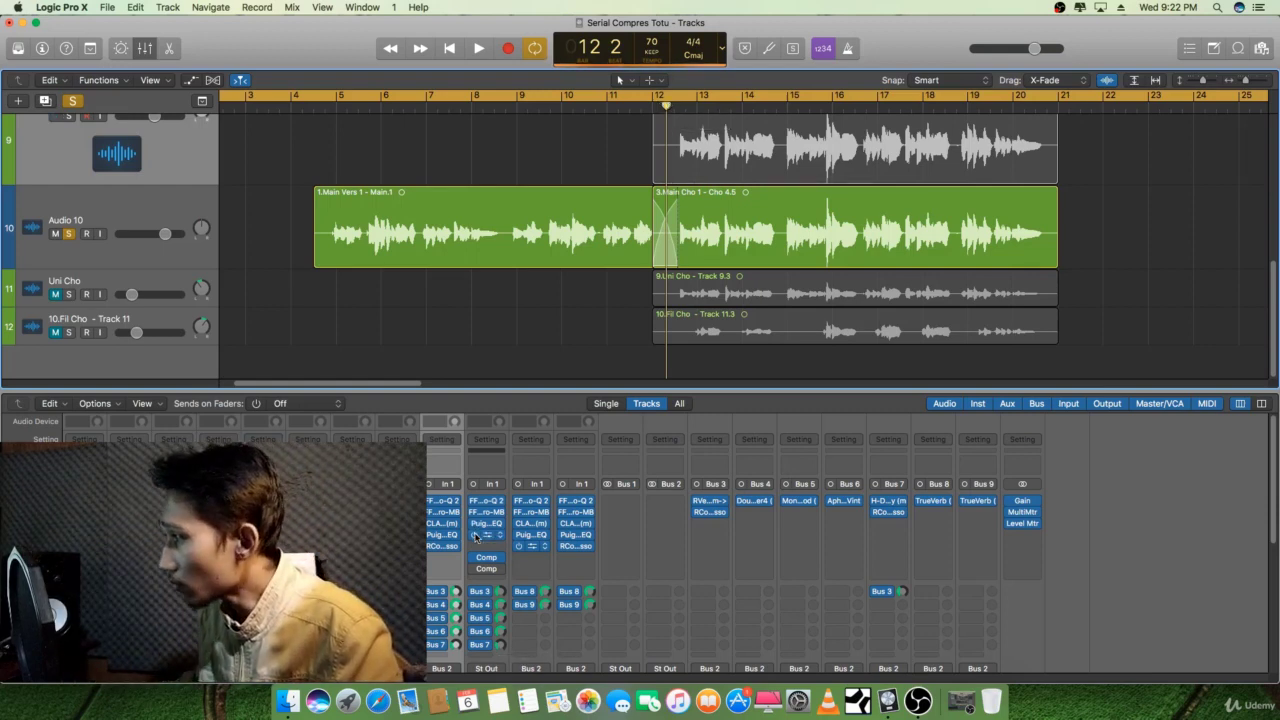
Bypass Audio 10's first two compressors, enable and open the third, and lower its threshold slightly below -20 dB.
mouse_move(476, 569)
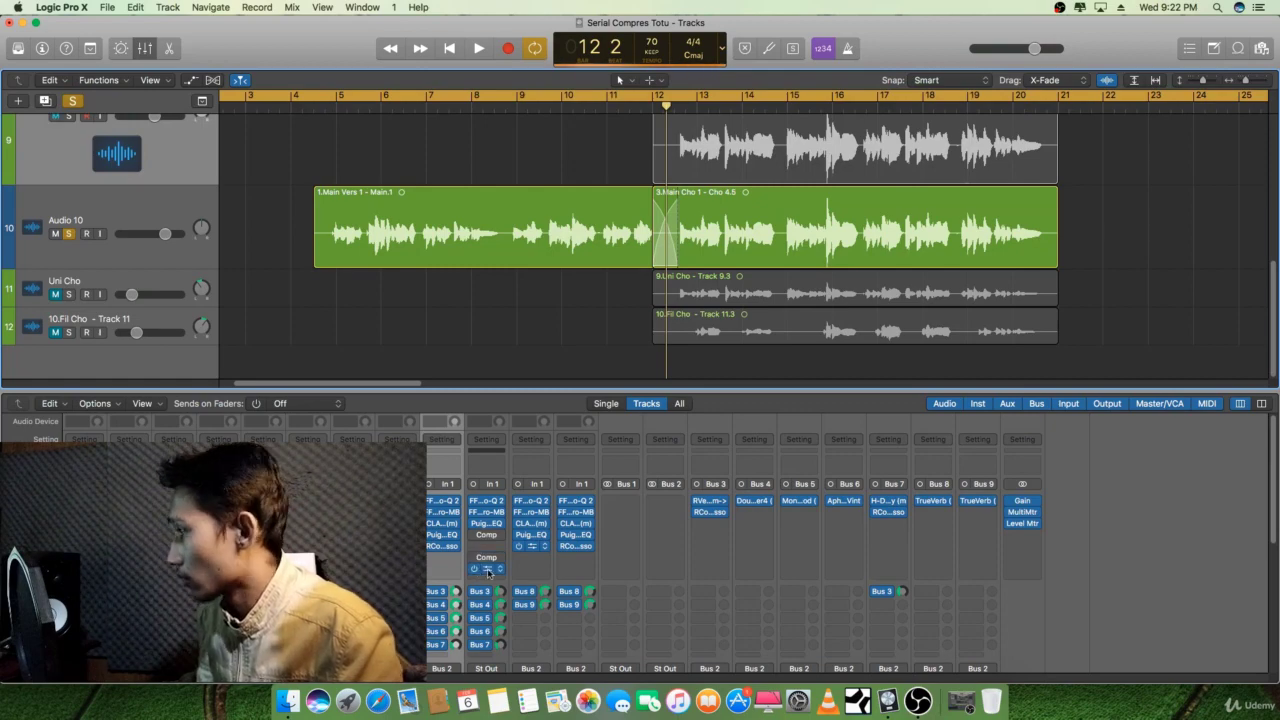
left_click(487, 569)
left_click(487, 570)
left_click(487, 569)
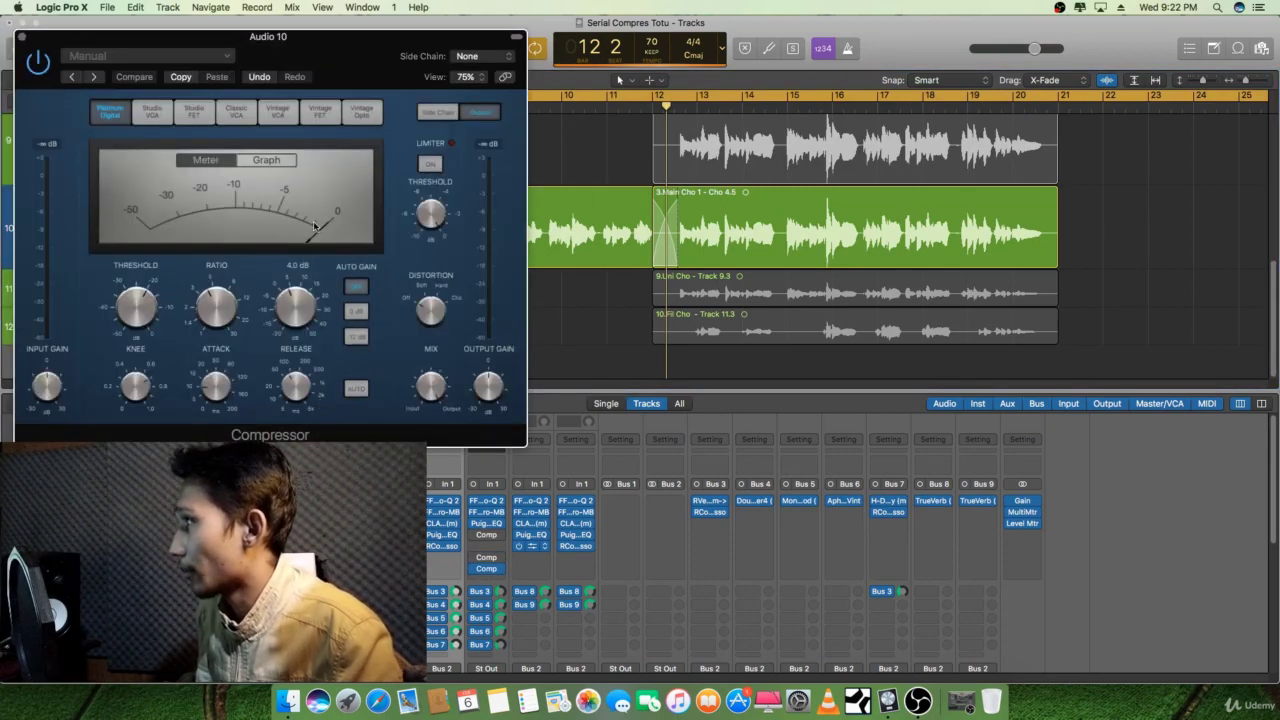
left_click_drag(318, 56, 706, 255)
left_click_drag(849, 318, 856, 316)
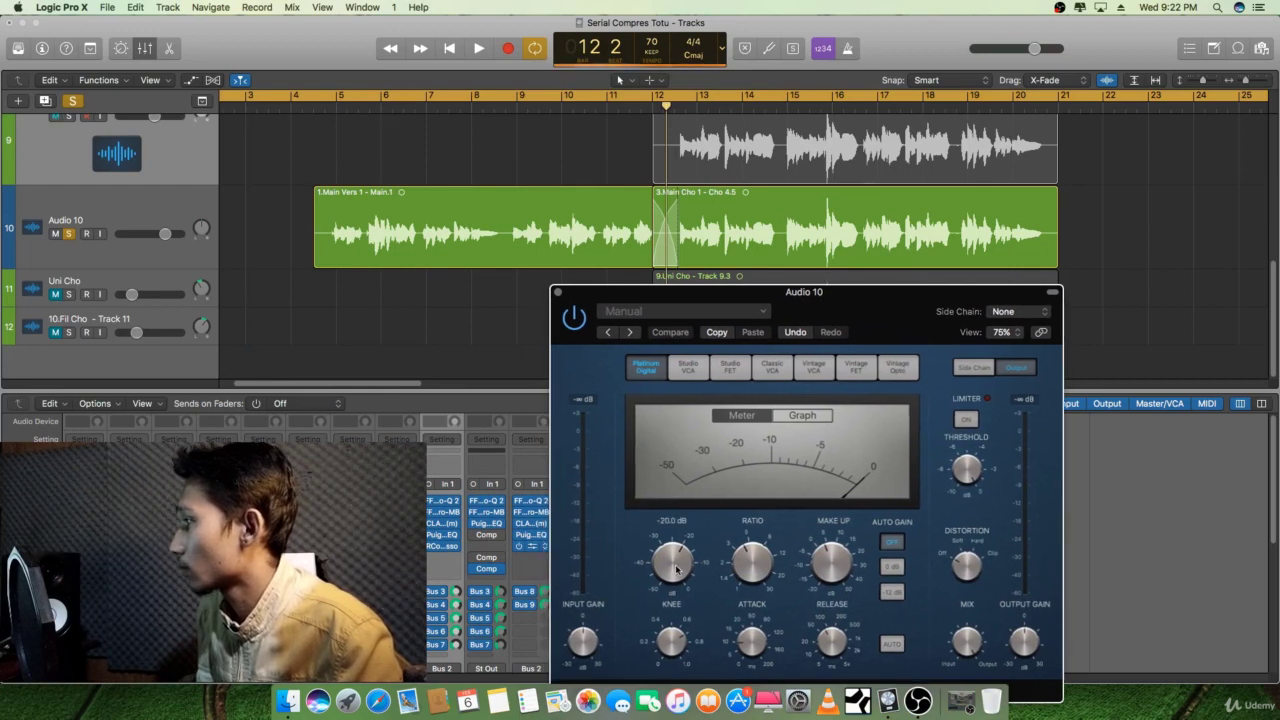
left_click_drag(676, 568, 677, 572)
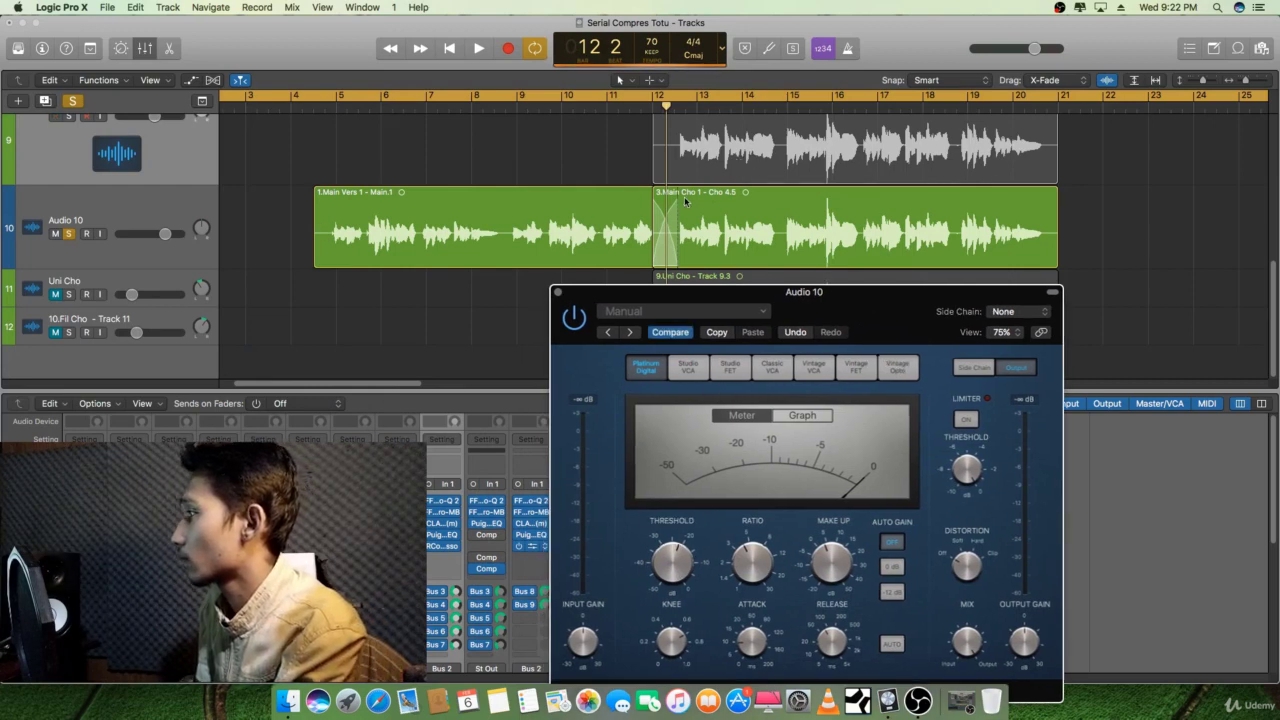
Audition Audio 10 from bar 12 to bar 16 through the single compressor, checking its gain reduction, and close the plug-in window.
key("space")
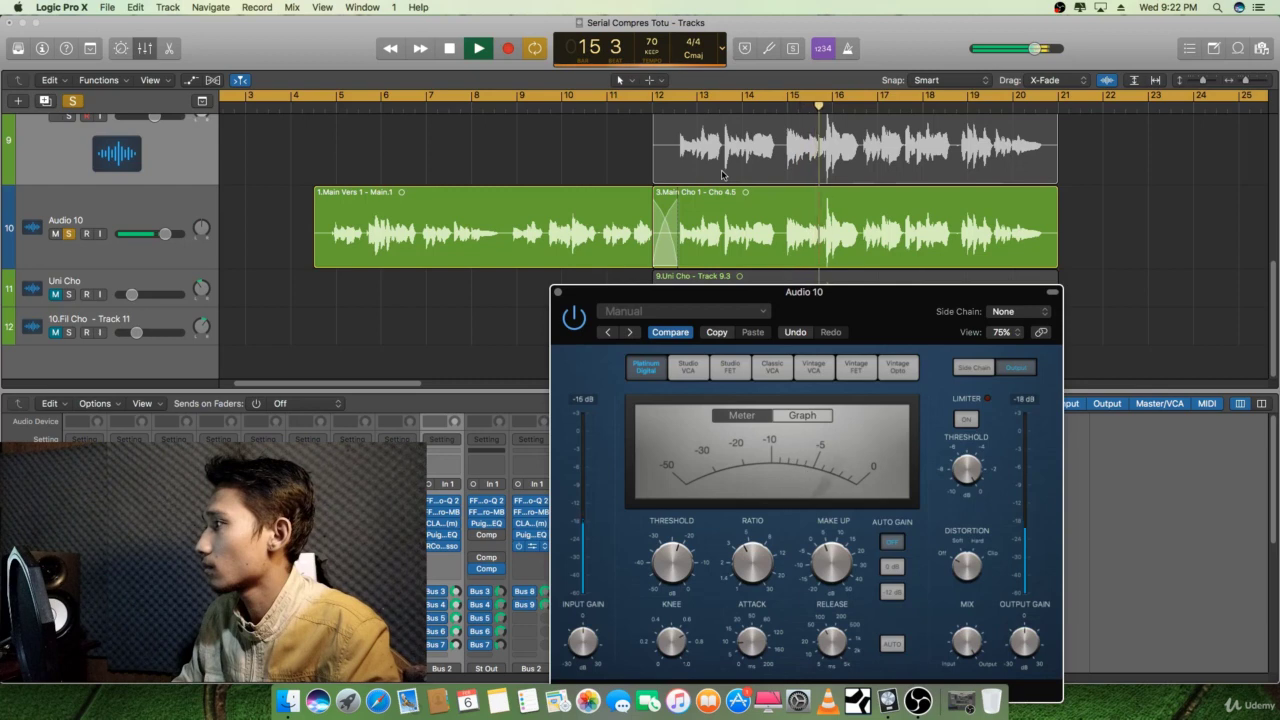
key("space")
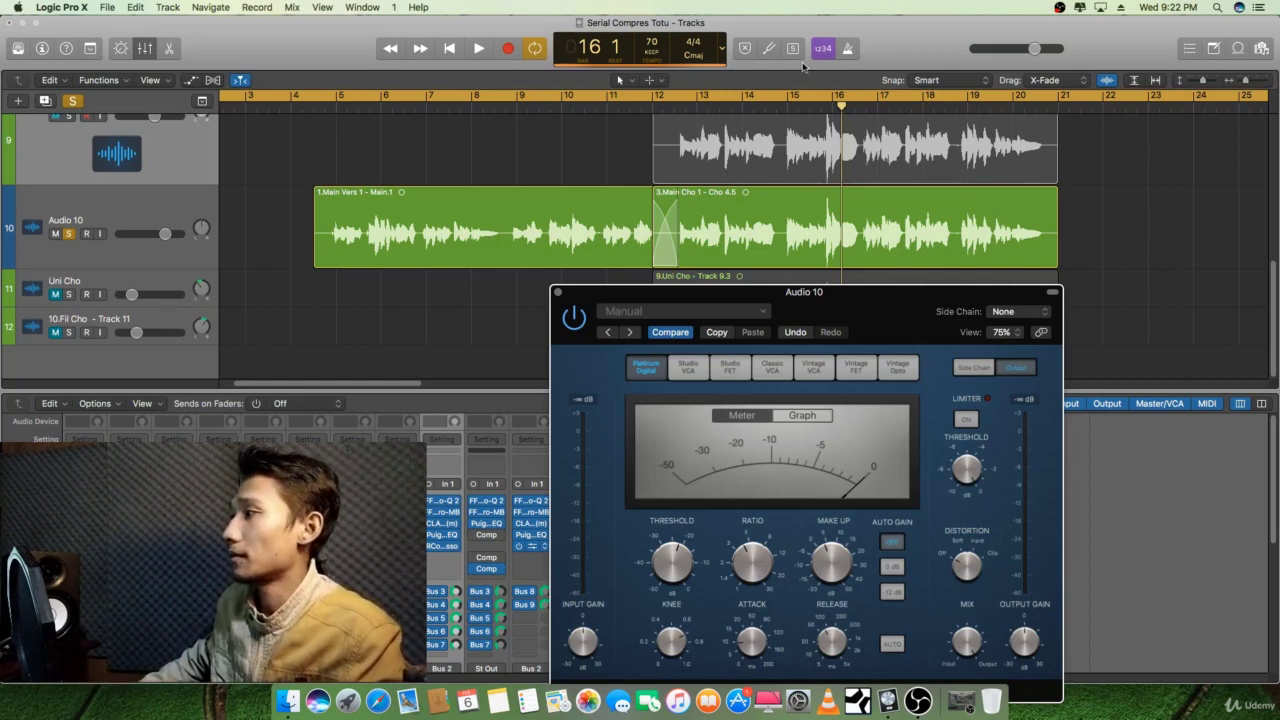
left_click(558, 292)
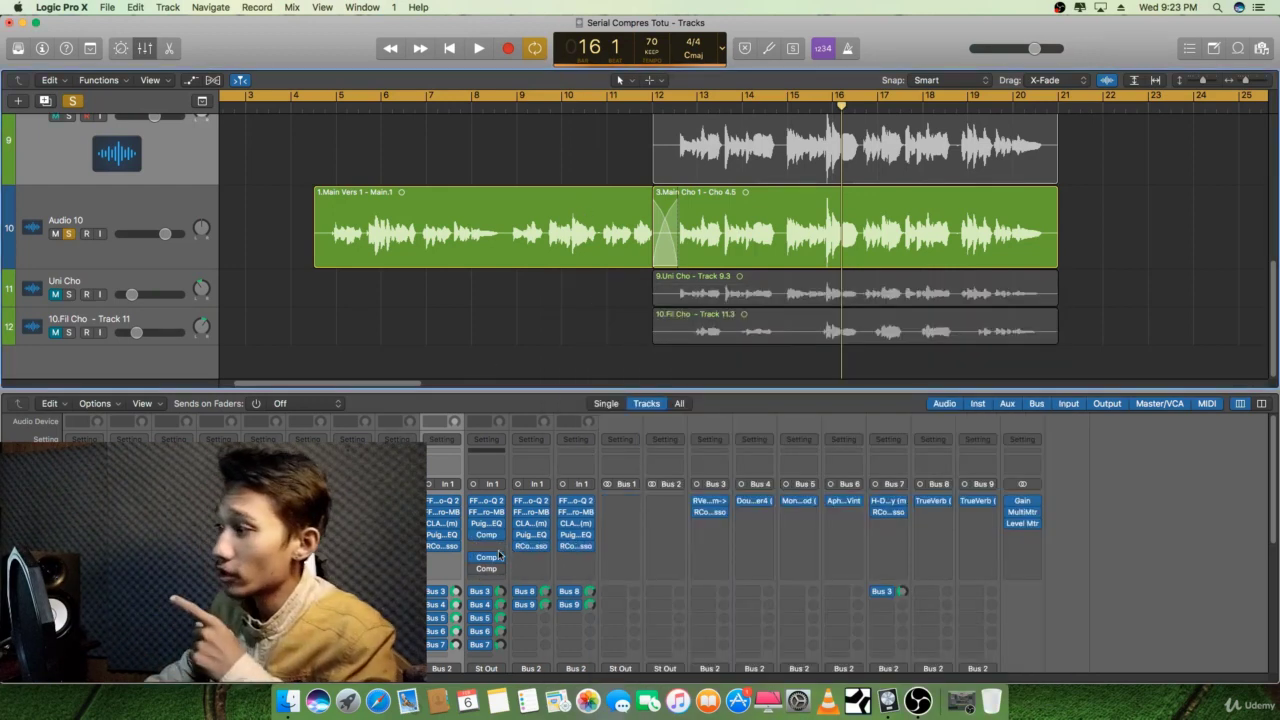
Audition Audio 10 from bar 12 with the first two compressors active in series and the third bypassed.
mouse_move(488, 538)
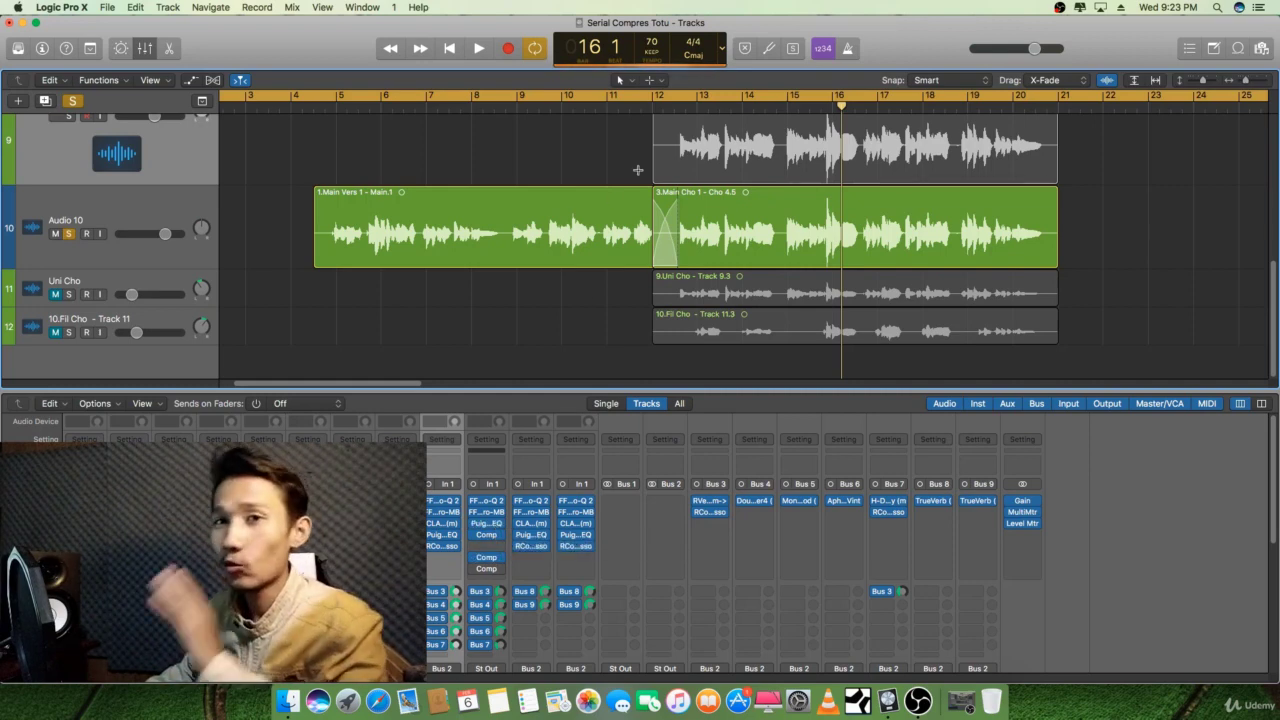
left_click(656, 109)
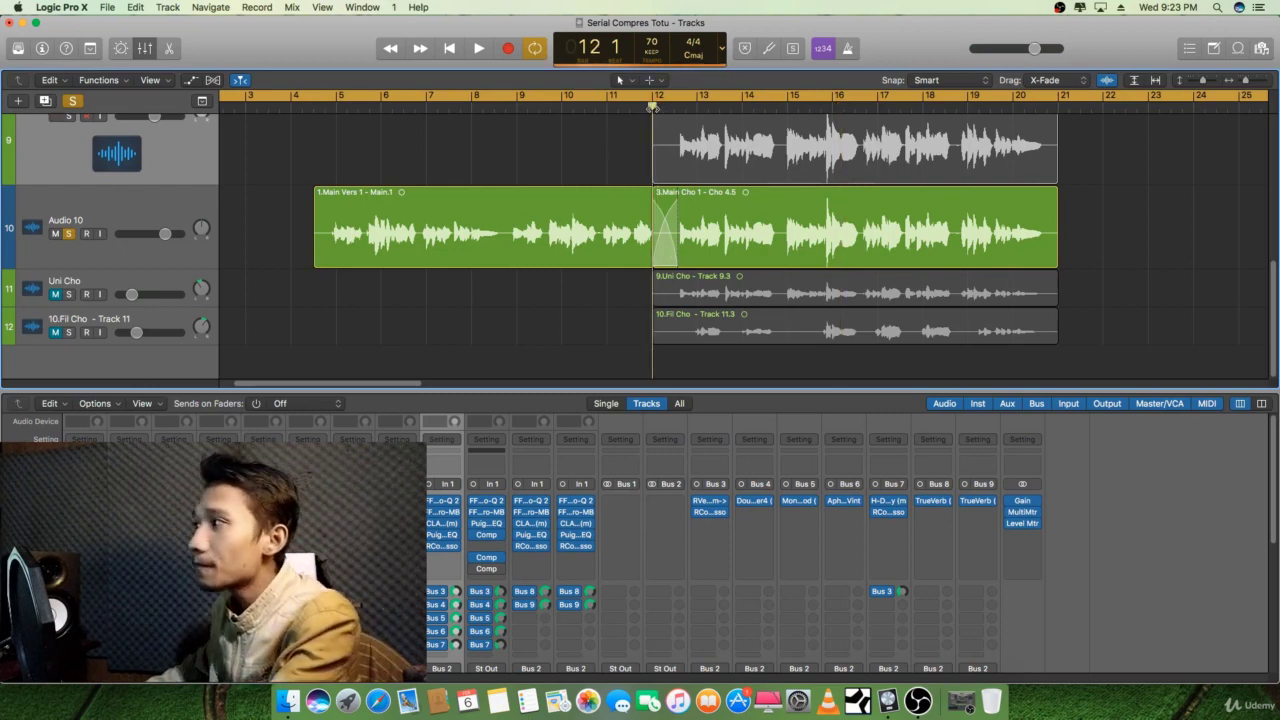
key("space")
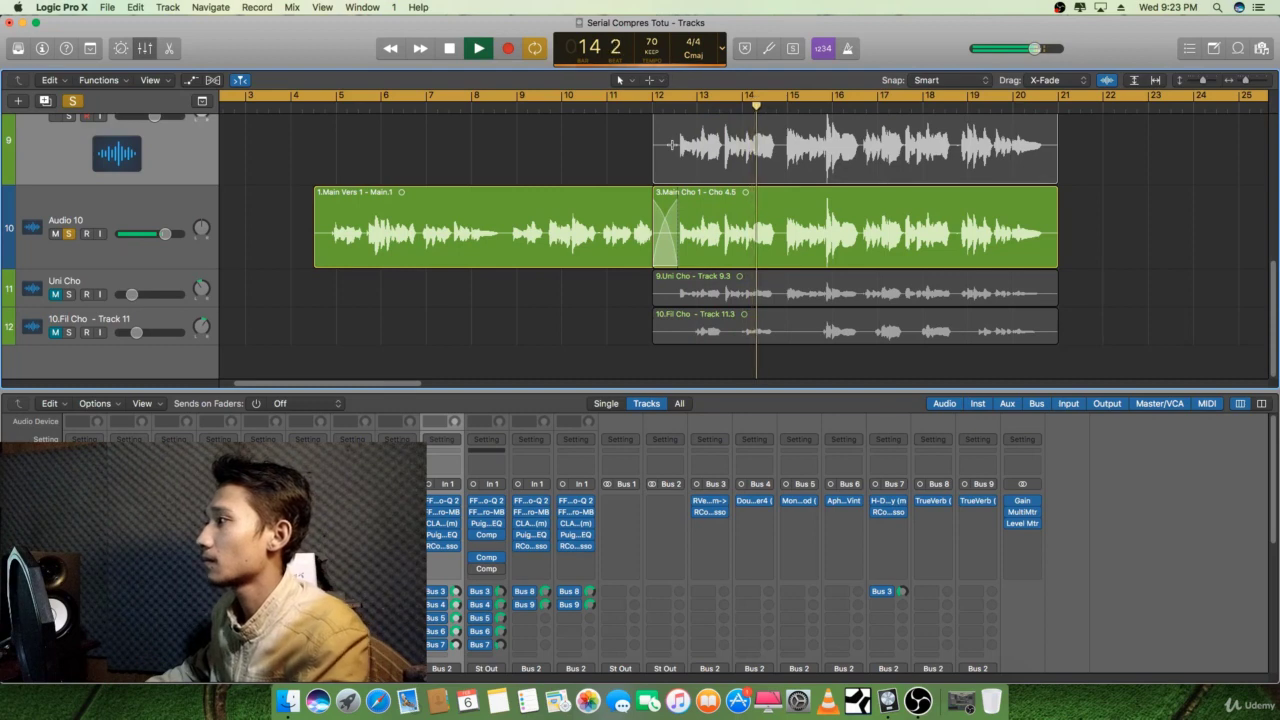
key("space")
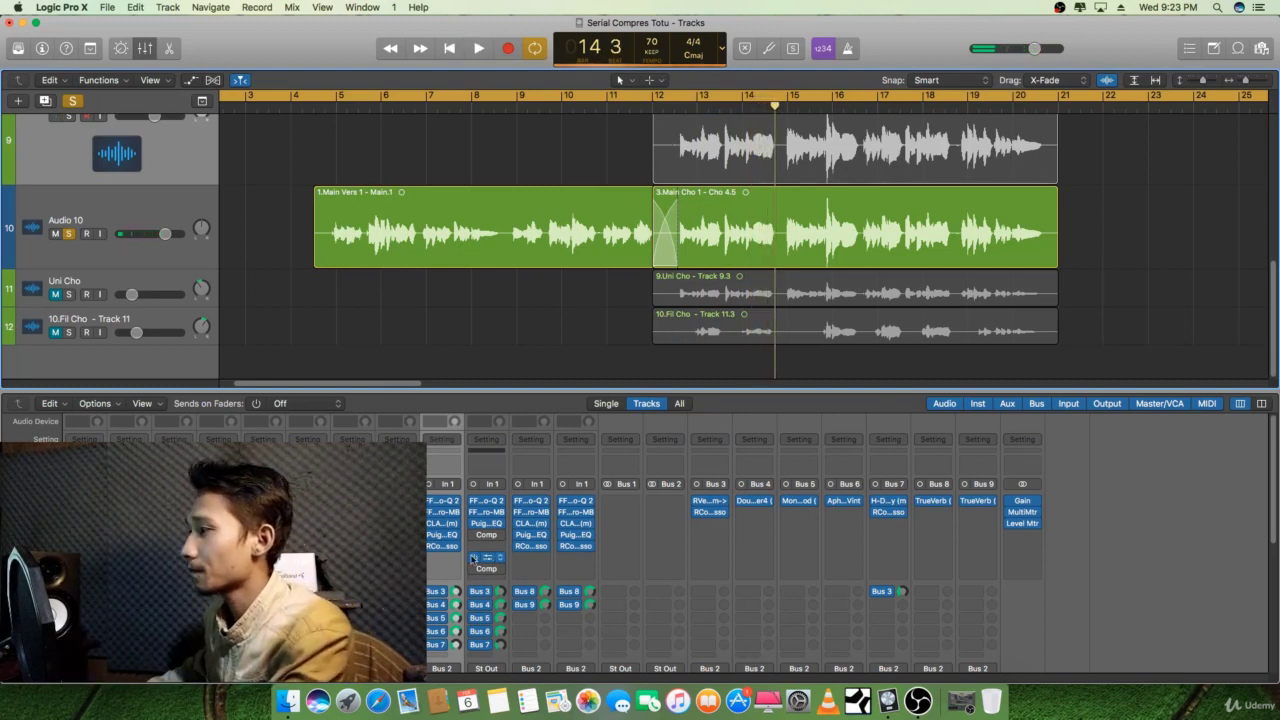
Audition Audio 10 from bar 12 with only the third compressor active, for comparison with the serial pair.
key("space")
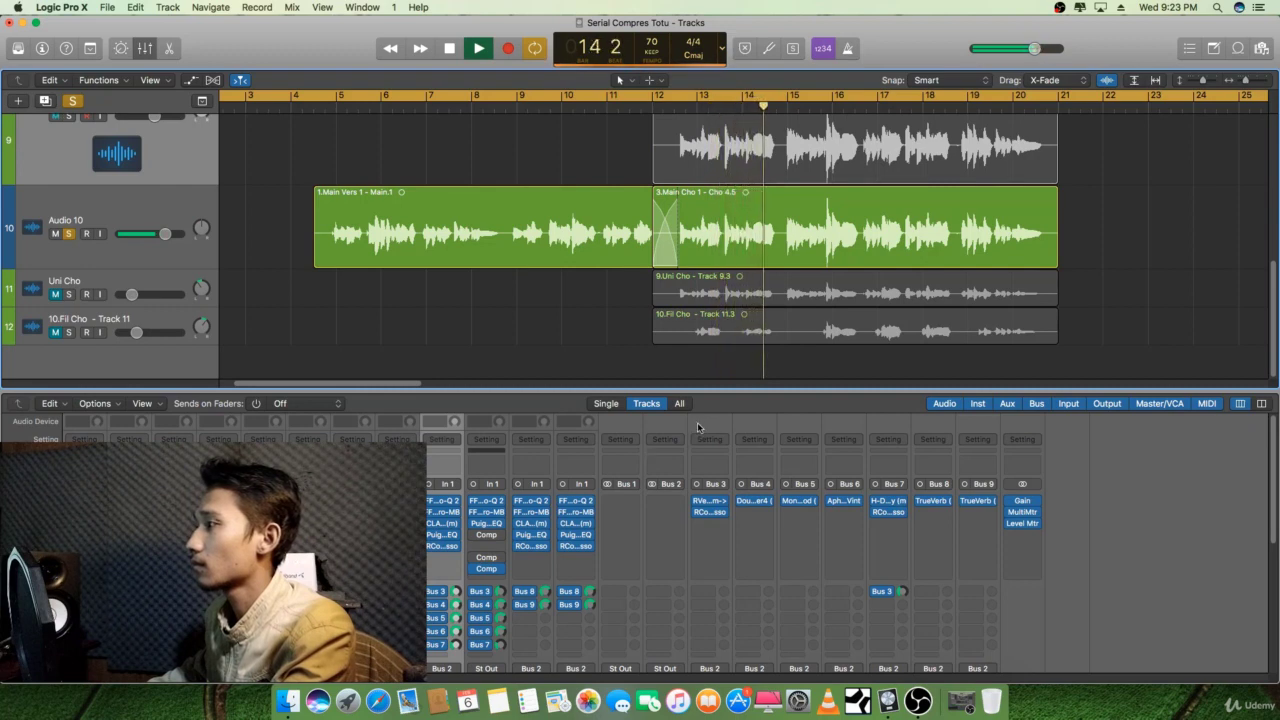
key("space")
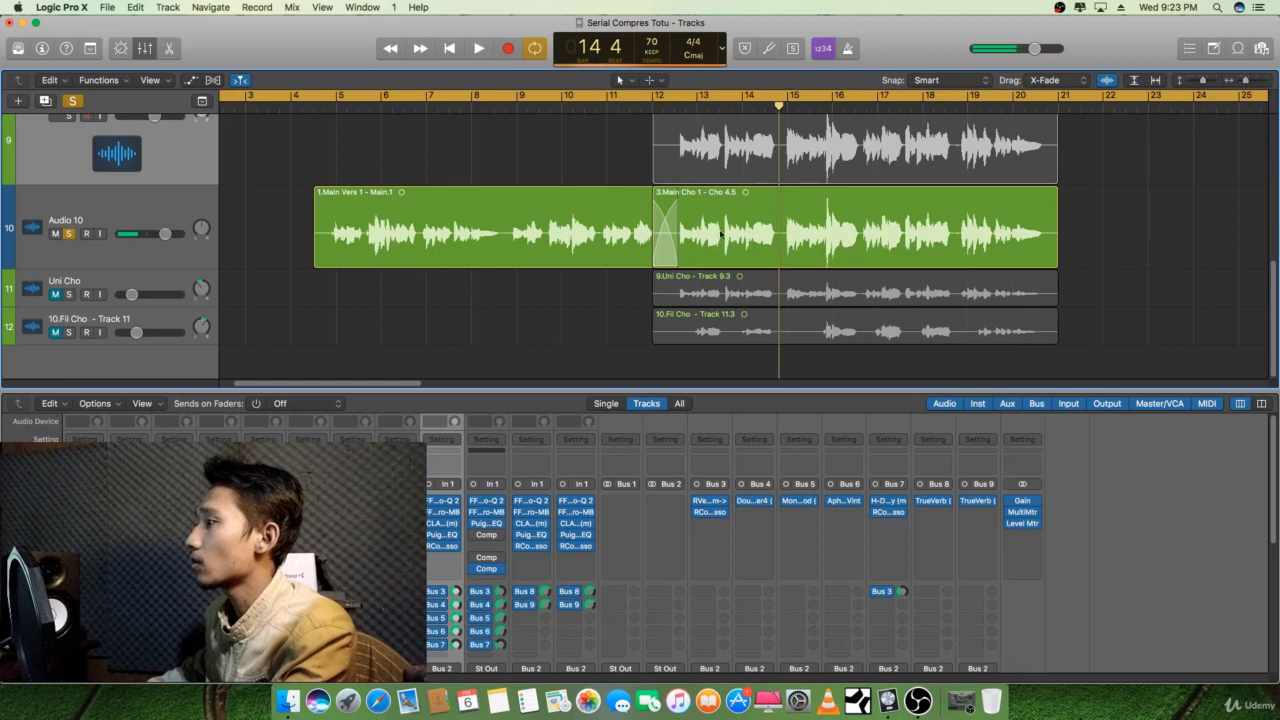
left_click(680, 103)
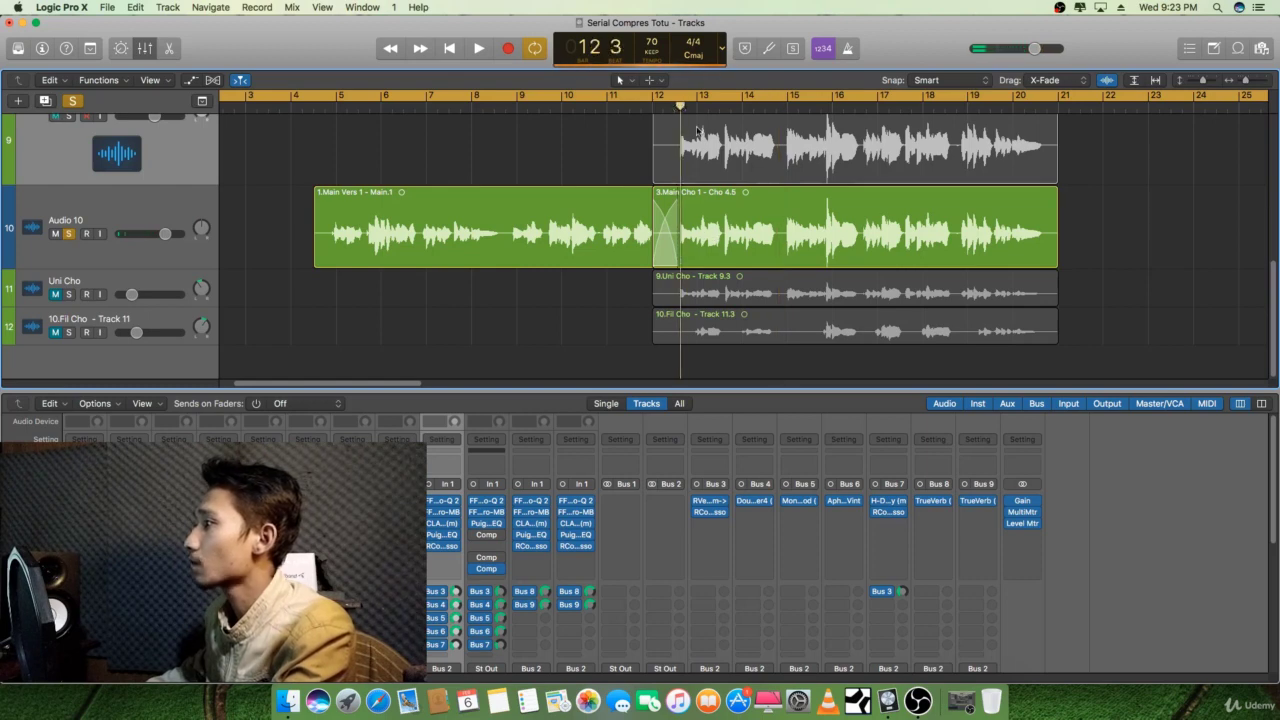
key("space")
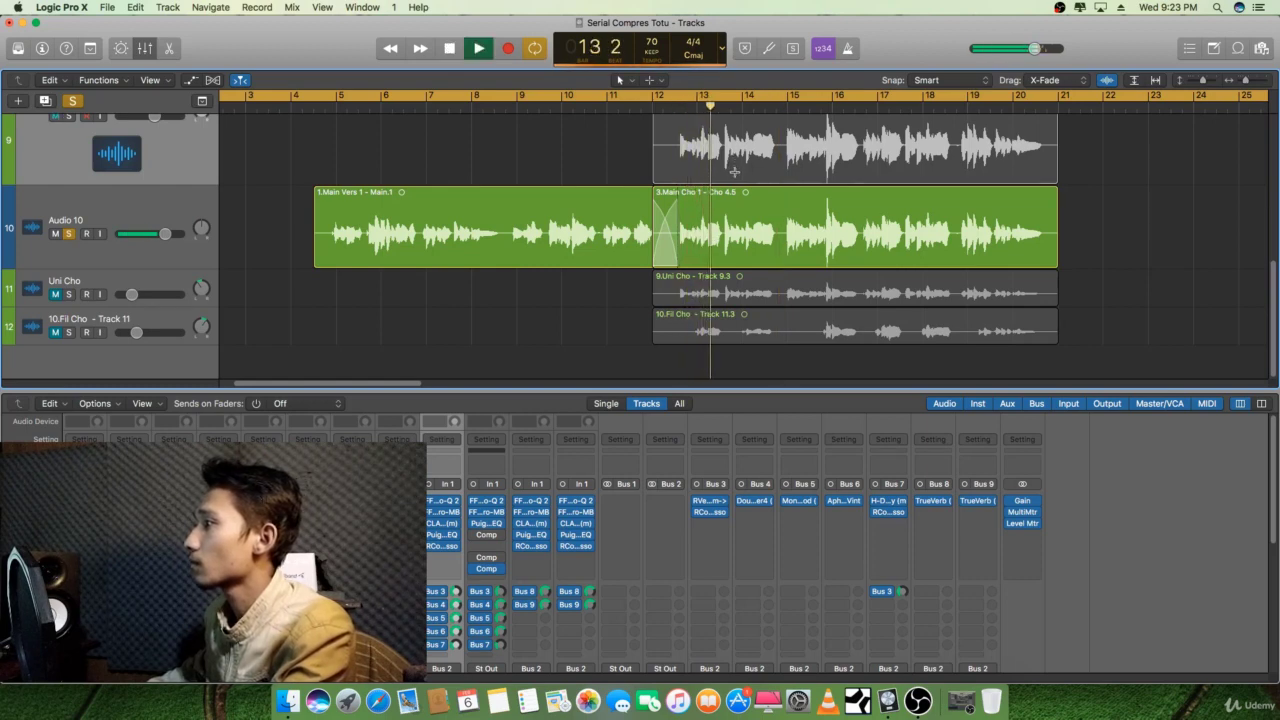
key("space")
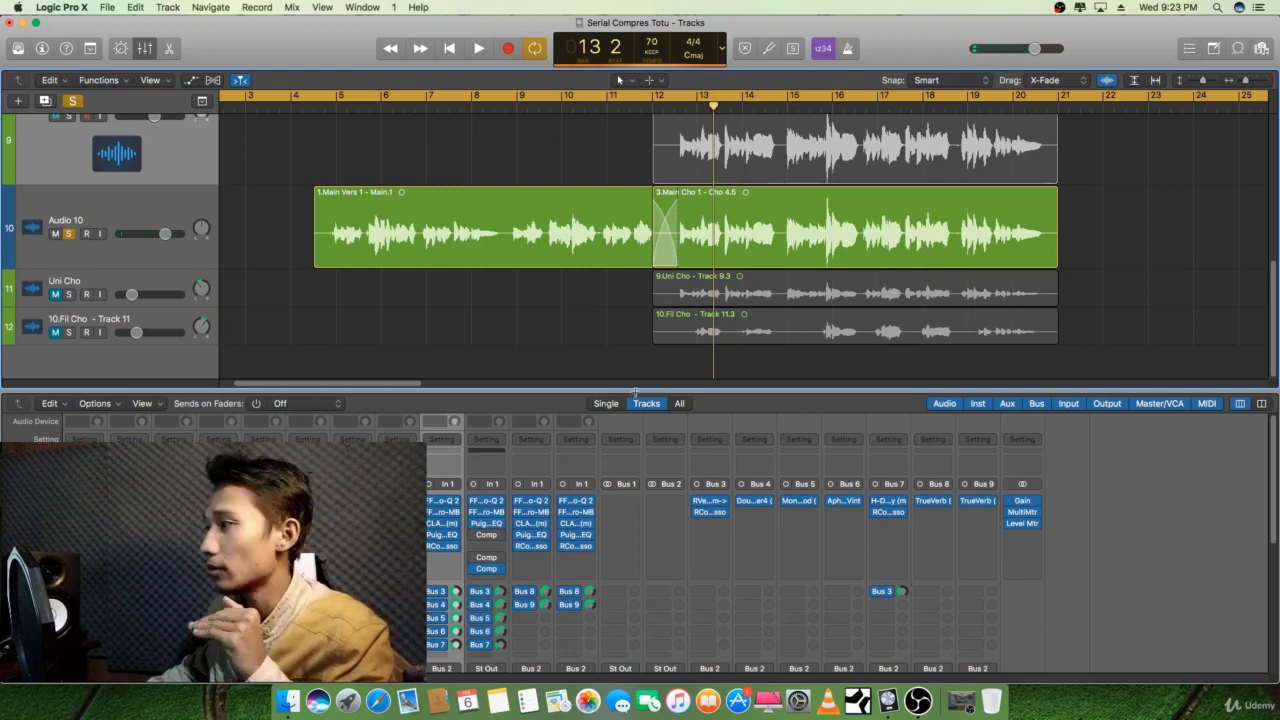
Reopen the third Compressor, play Audio 10 past the loud peak near bar 16 to examine the gain reduction, and close it.
left_click(490, 530)
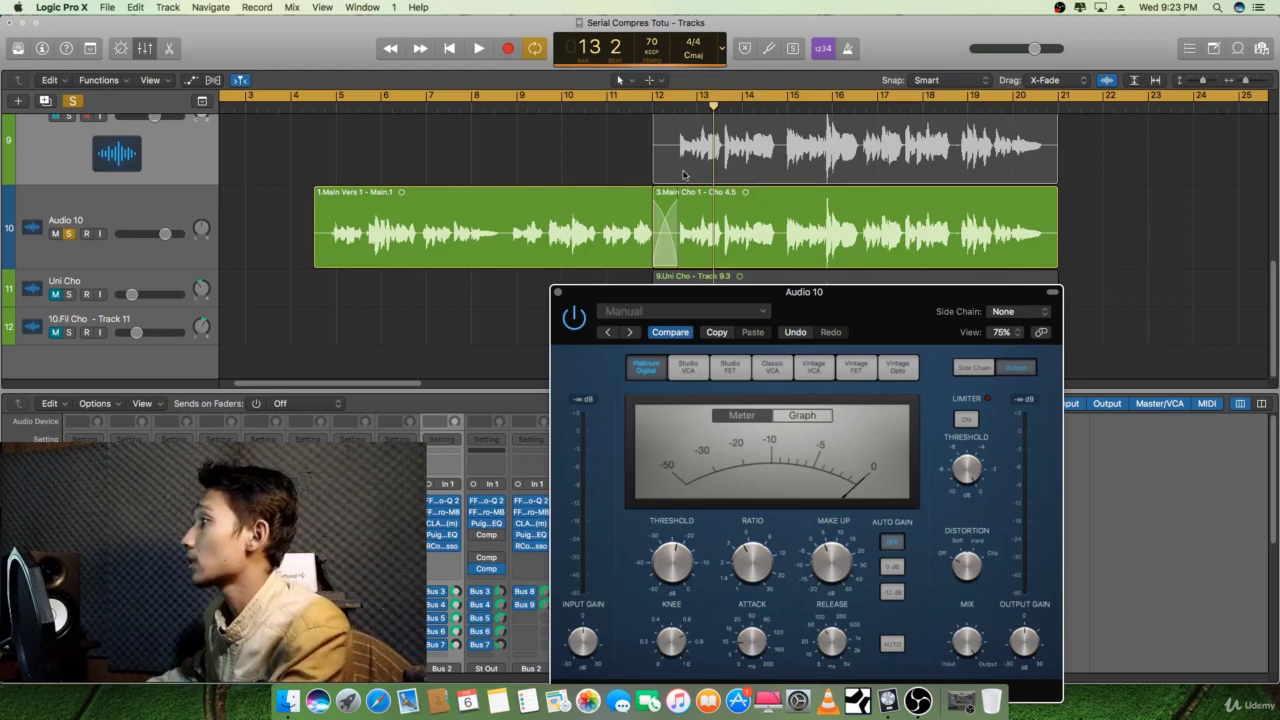
key("space")
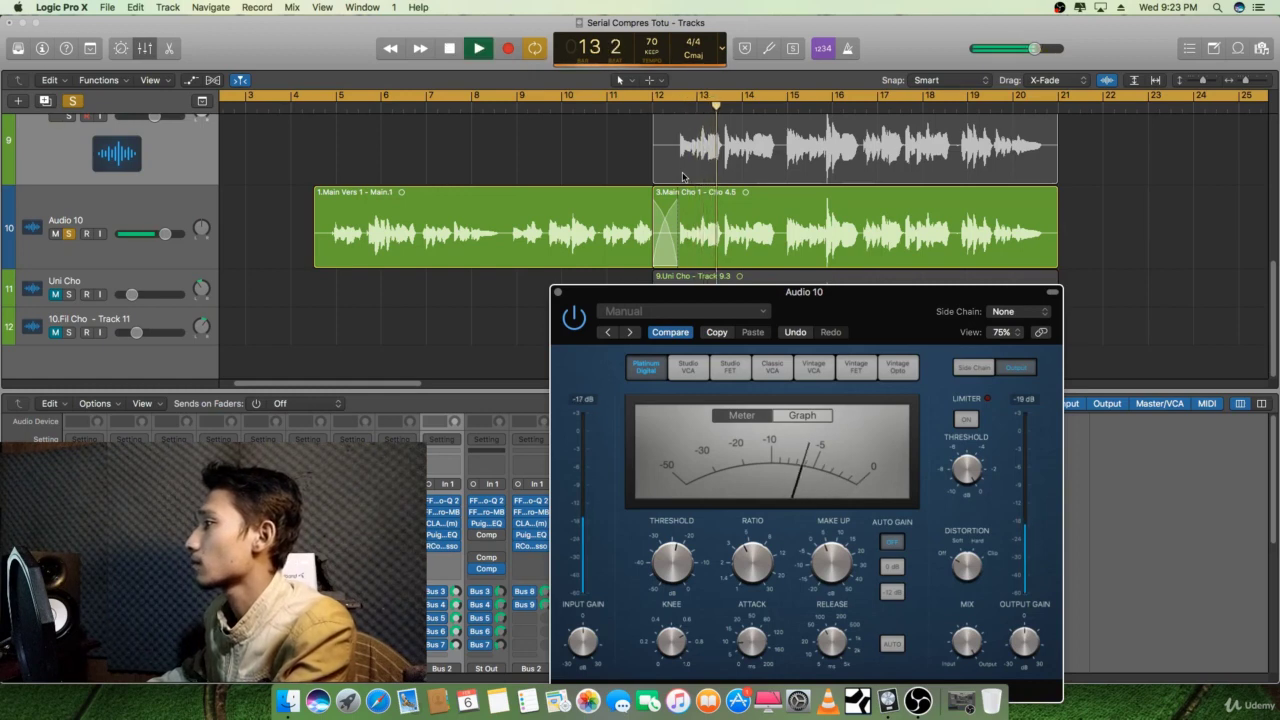
left_click(794, 244)
key("space")
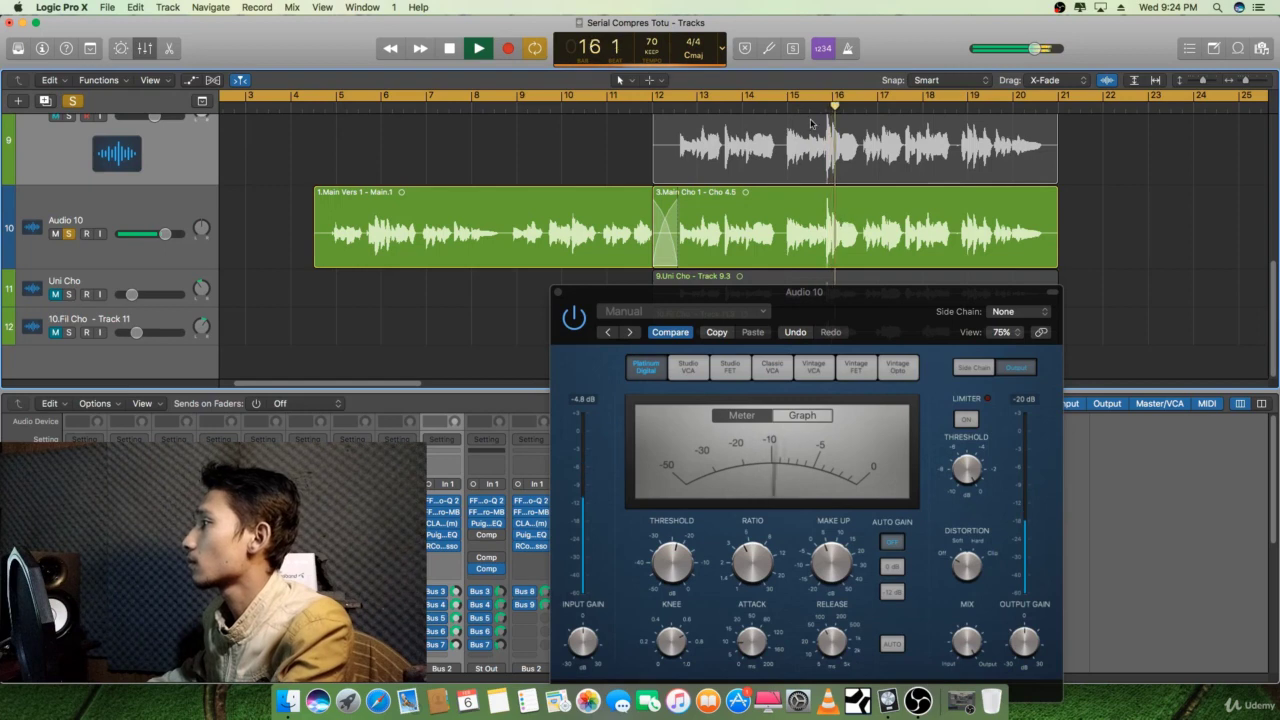
key("space")
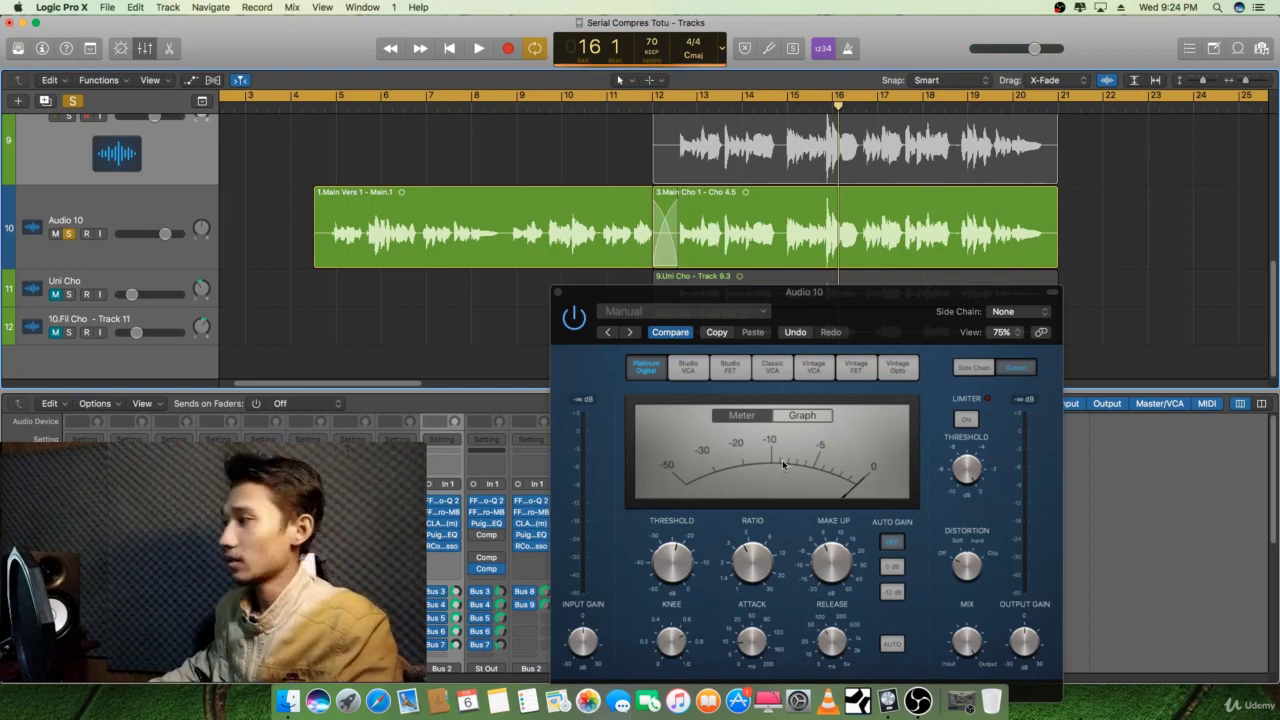
left_click(560, 294)
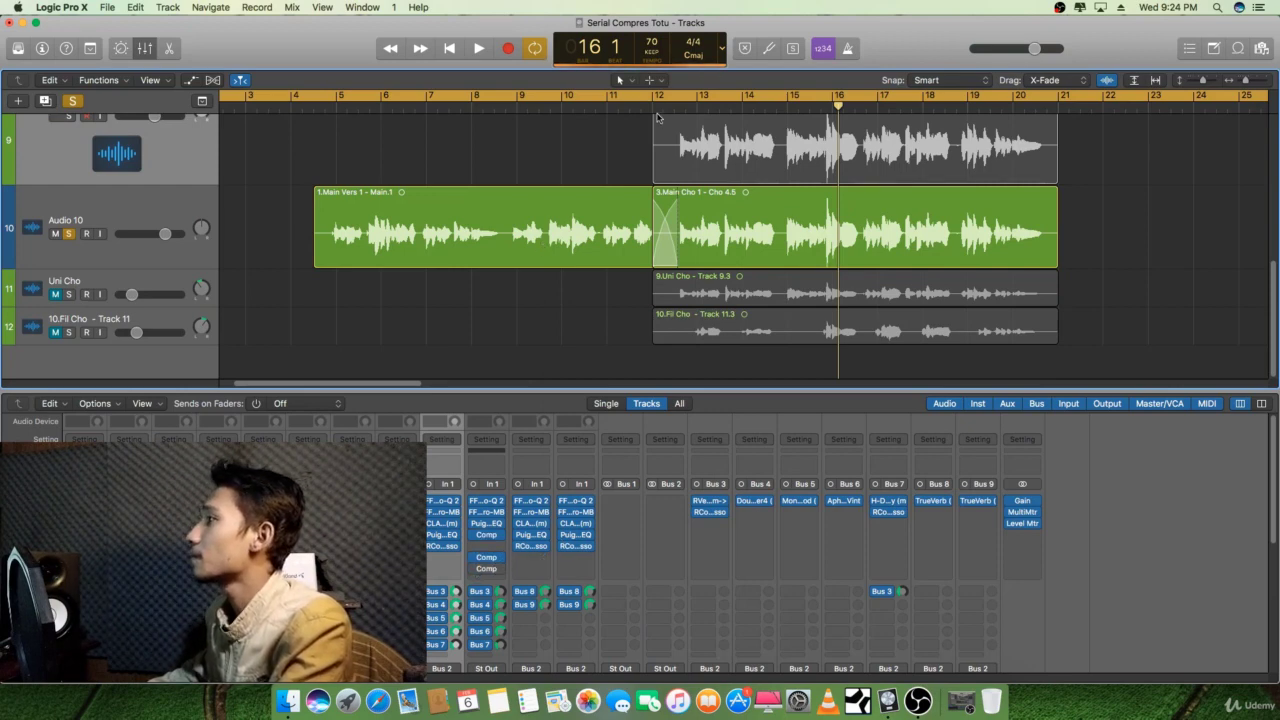
Audition Audio 10 from bar 12 again through the first two compressors in series.
left_click(655, 102)
key("space")
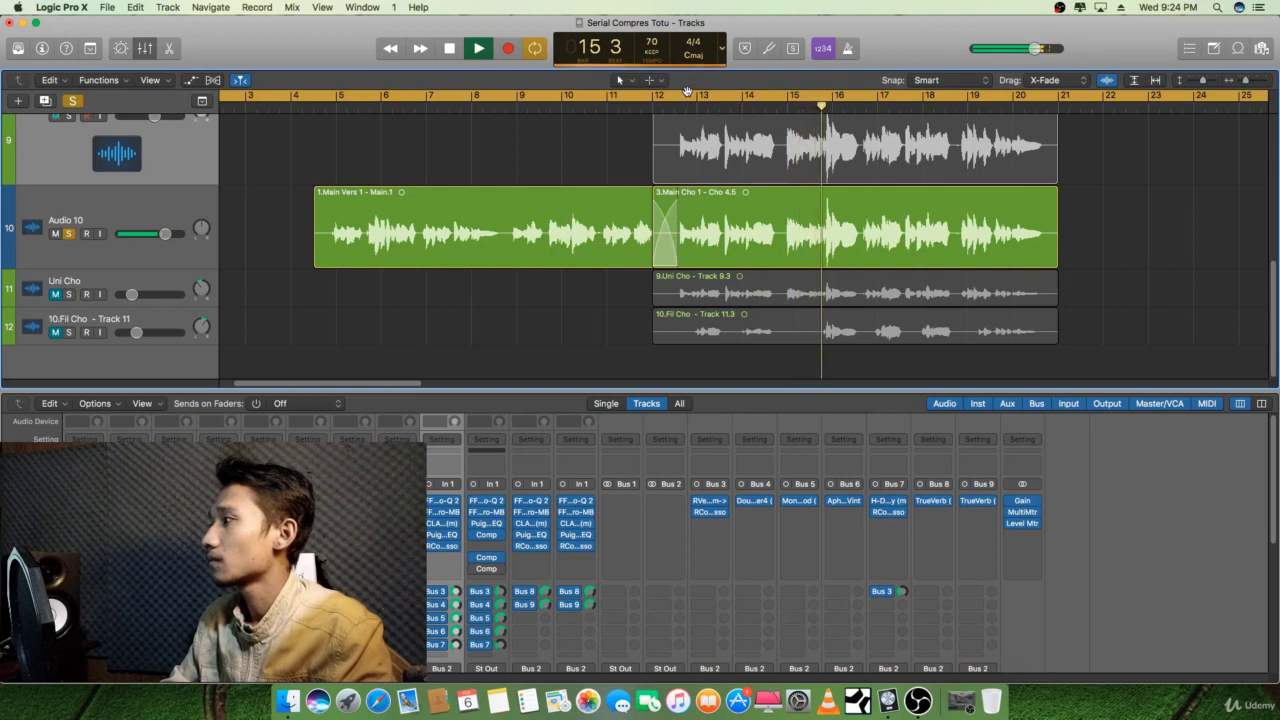
key("space")
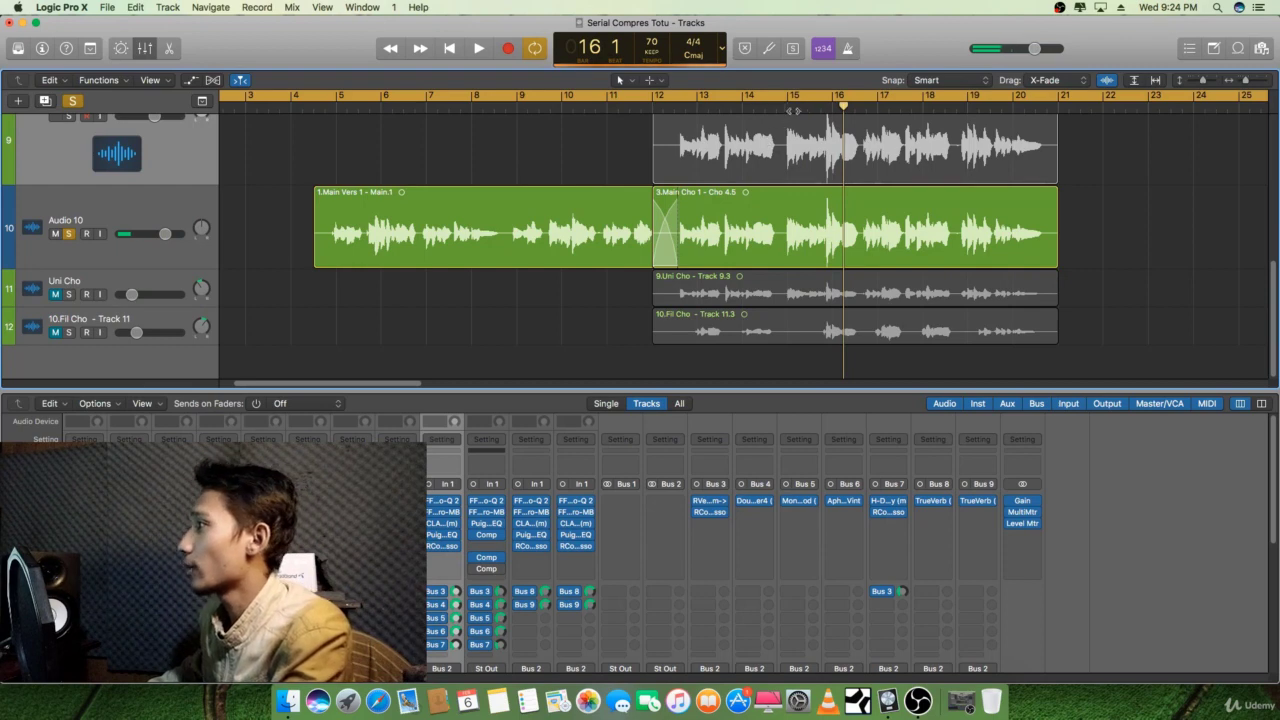
Replay the loud peak just before bar 16 through the serial pair, and compare it with the third compressor alone.
left_click(817, 106)
left_click_drag(817, 106, 804, 106)
key("space")
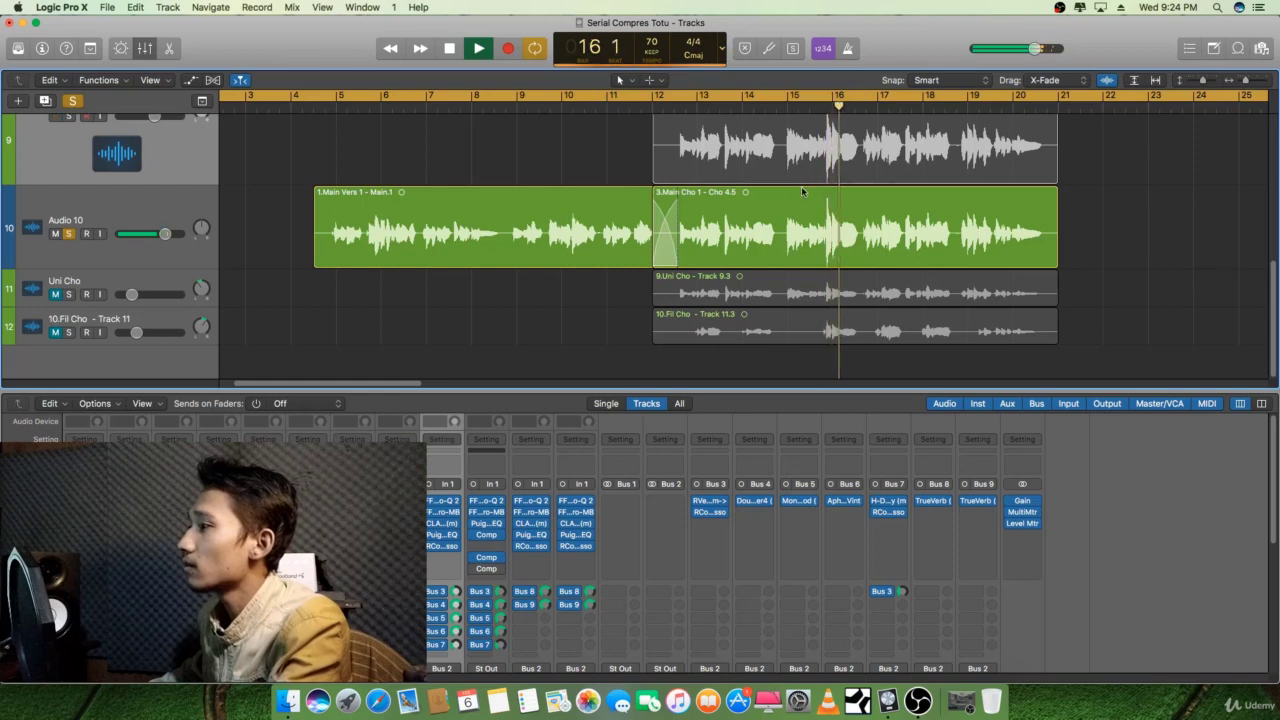
key("space")
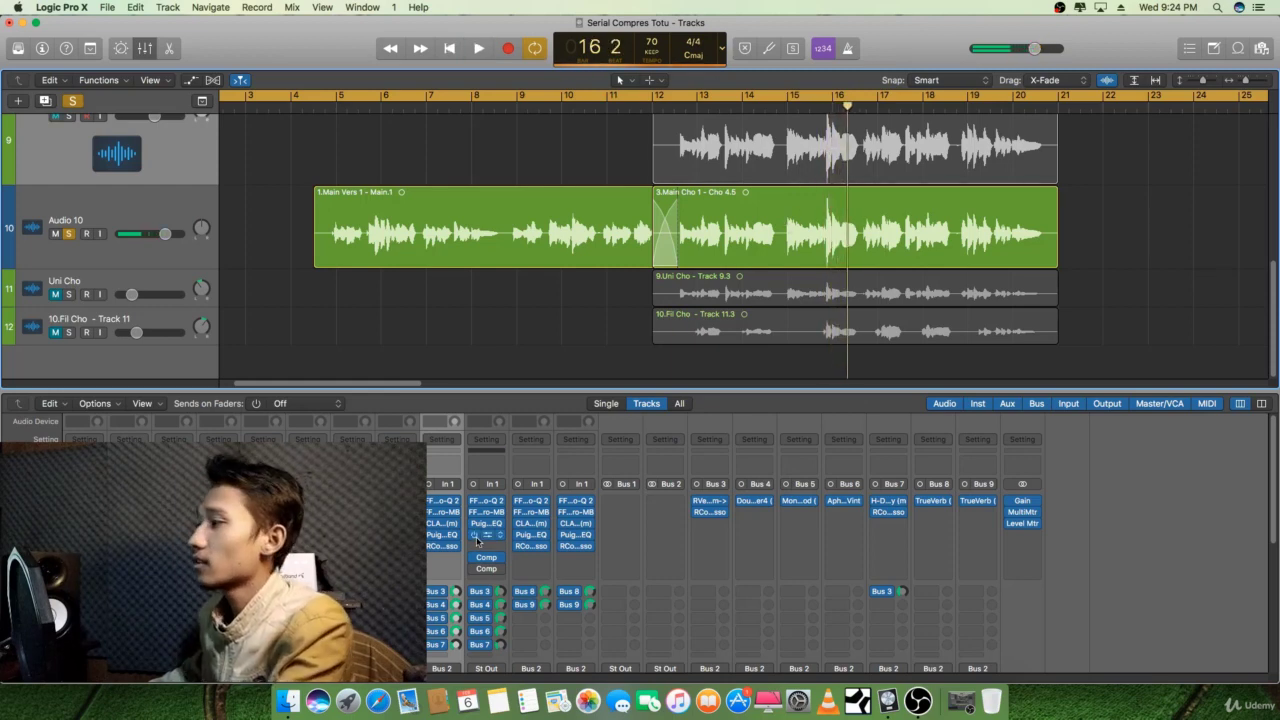
key("space")
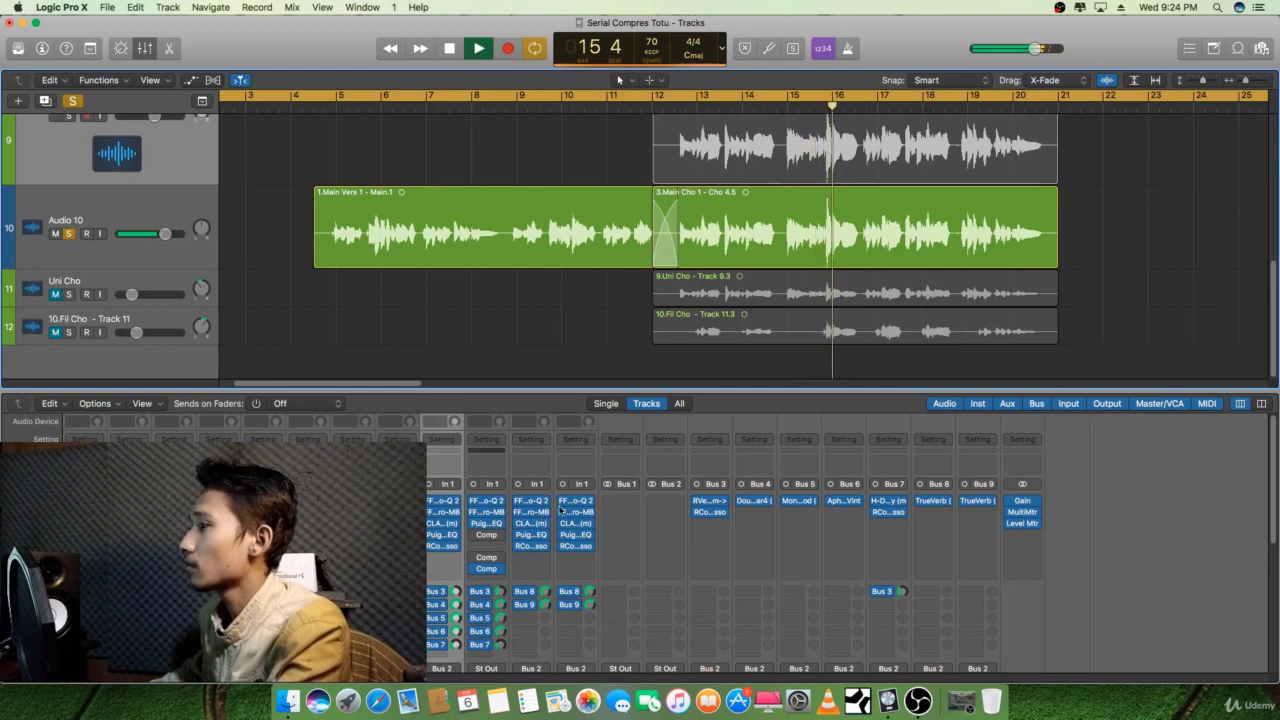
key("space")
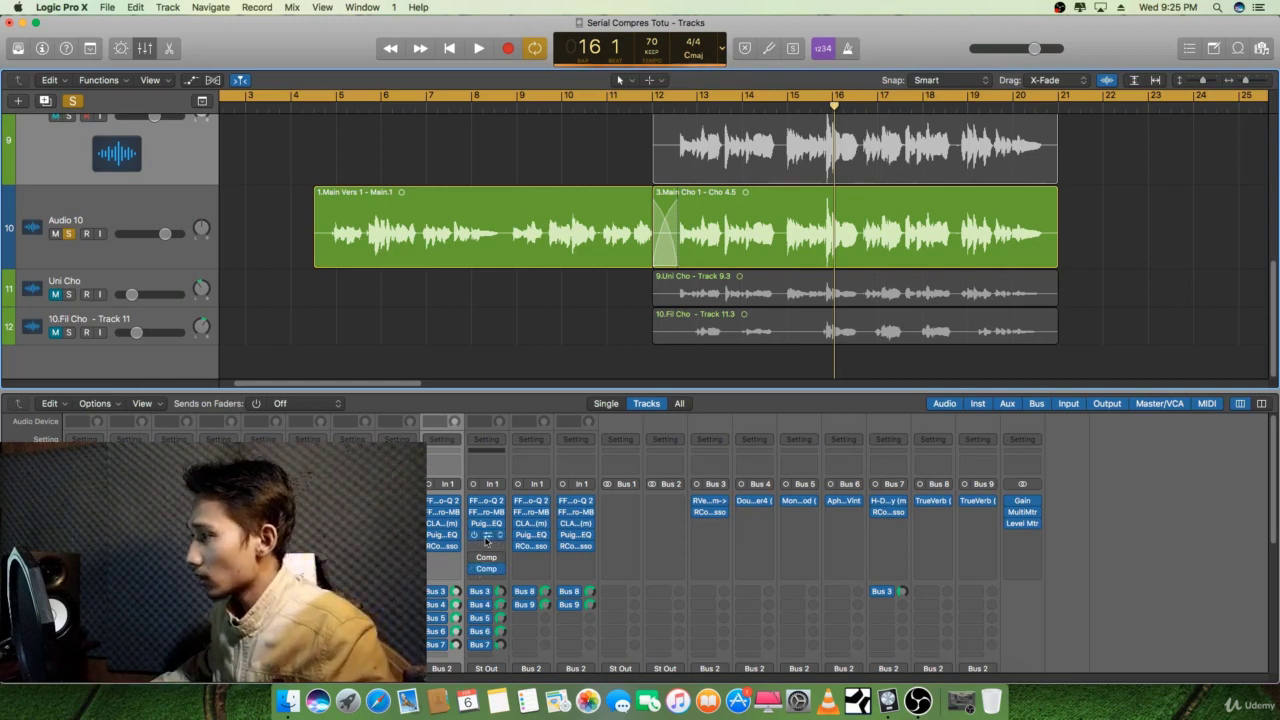
Open the first Compressor on Audio 10 as the only active compressor and place its window clear of the mixer inserts.
left_click(487, 540)
left_click_drag(803, 155, 954, 286)
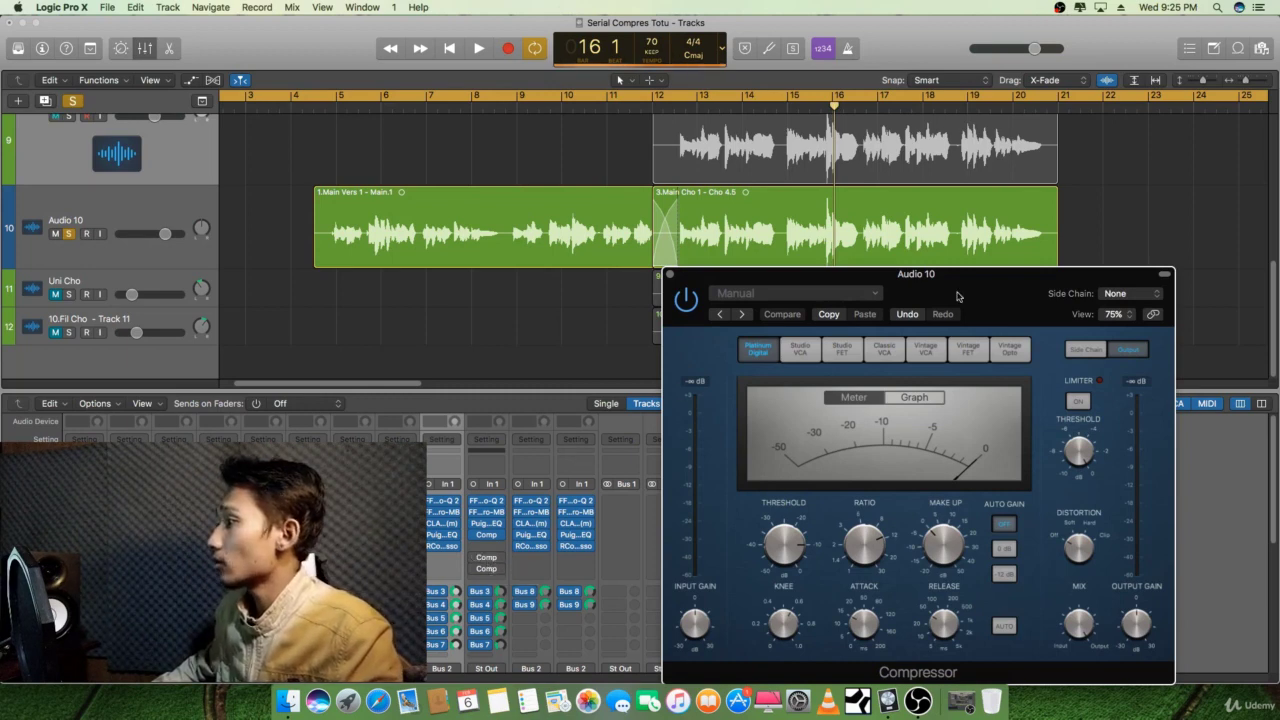
left_click_drag(957, 298, 872, 228)
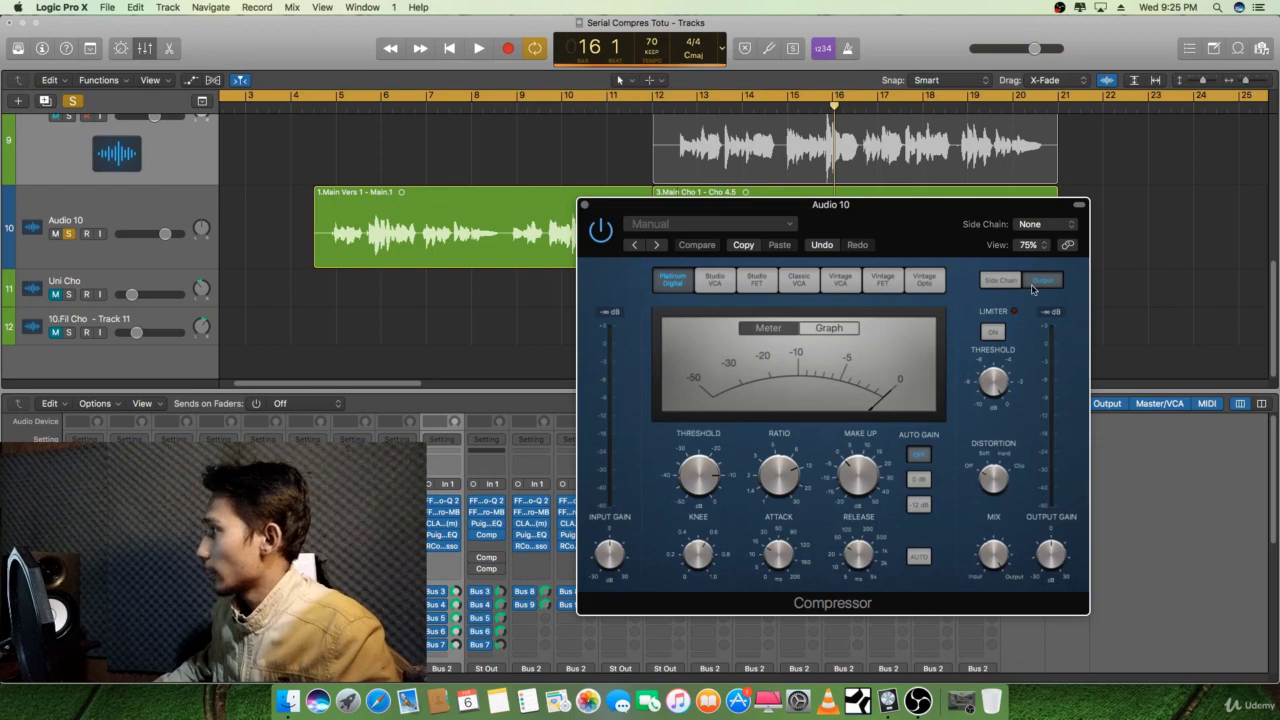
Save the first Compressor's setting as a preset named Serial, and check the preset options.
left_click(706, 226)
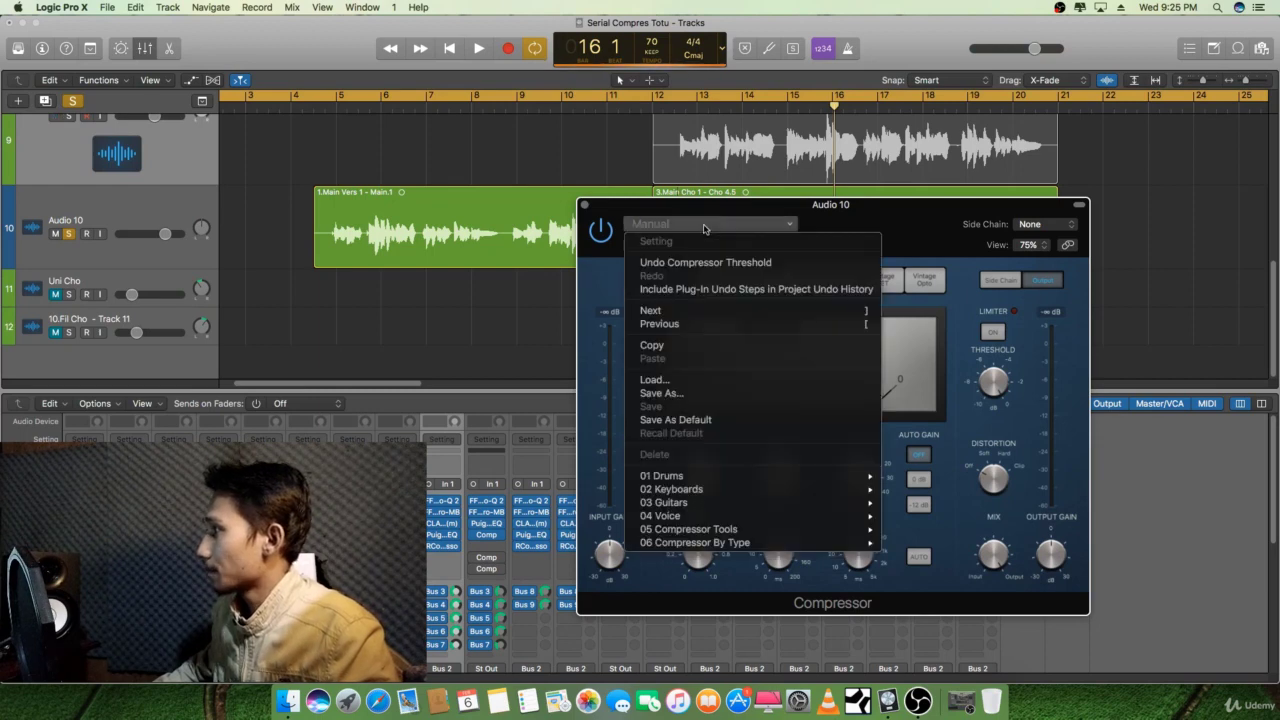
left_click(698, 394)
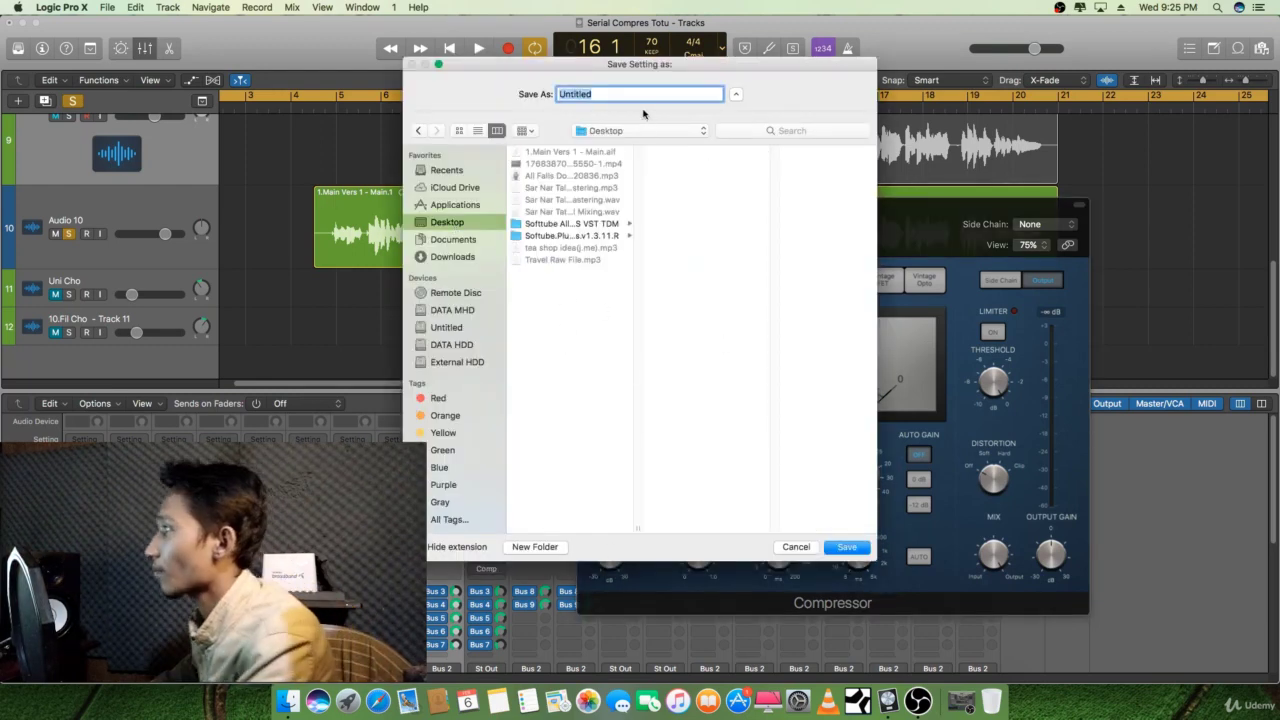
type("Serial")
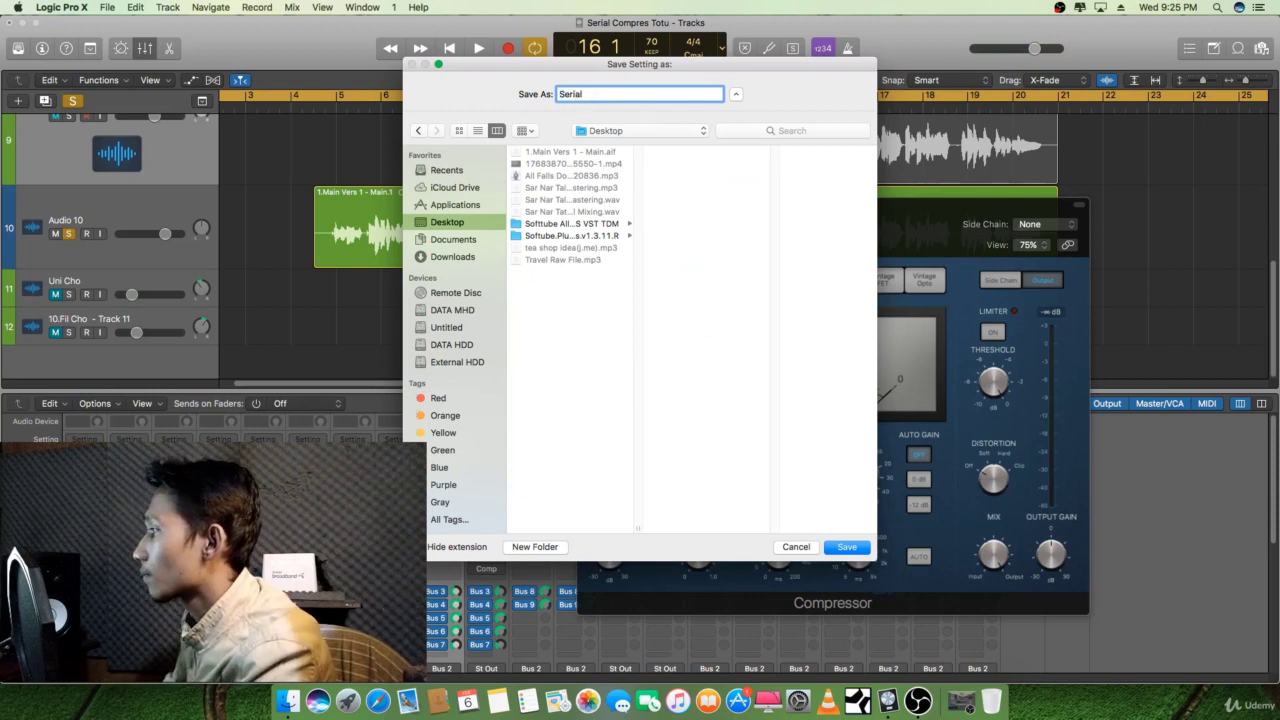
key("Return")
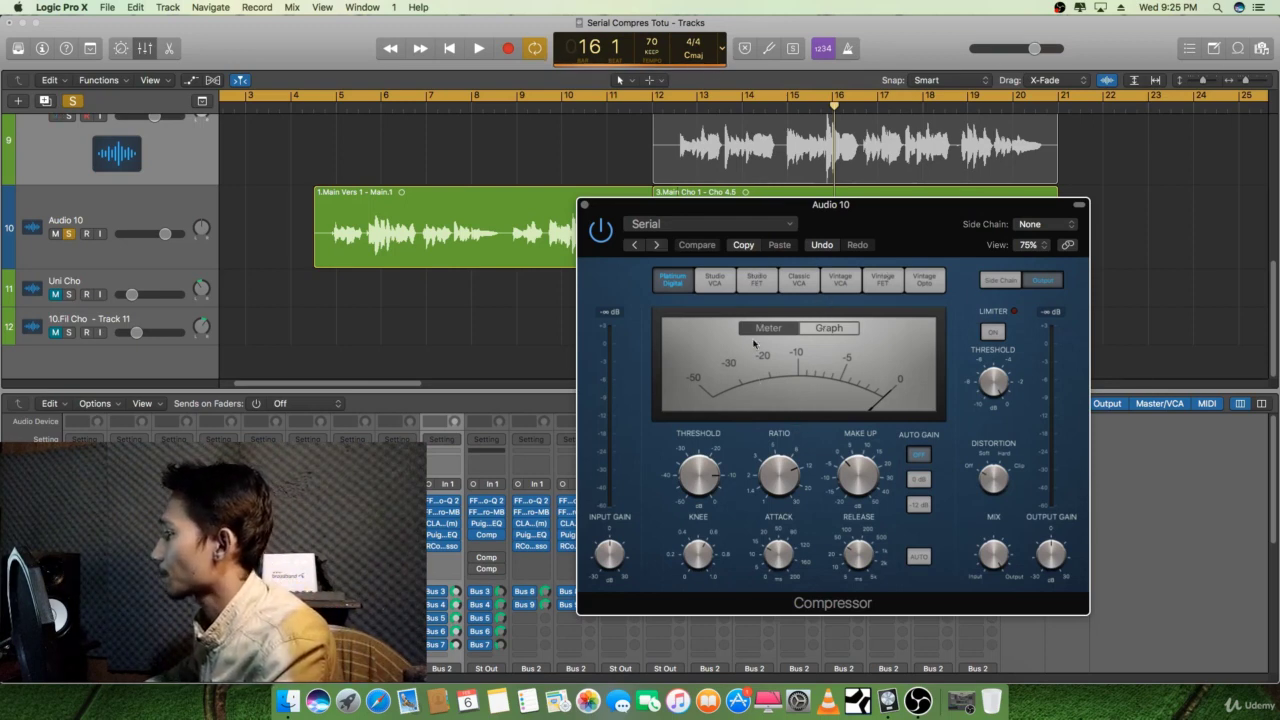
left_click(665, 230)
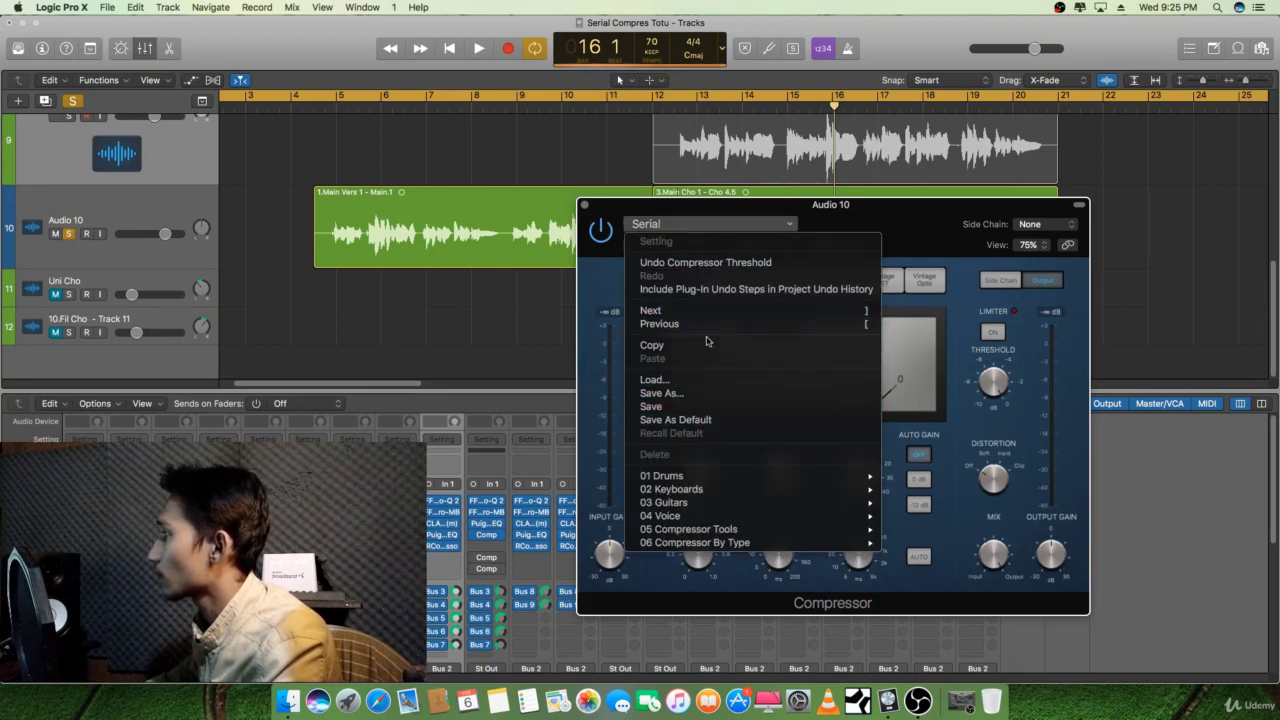
left_click(987, 301)
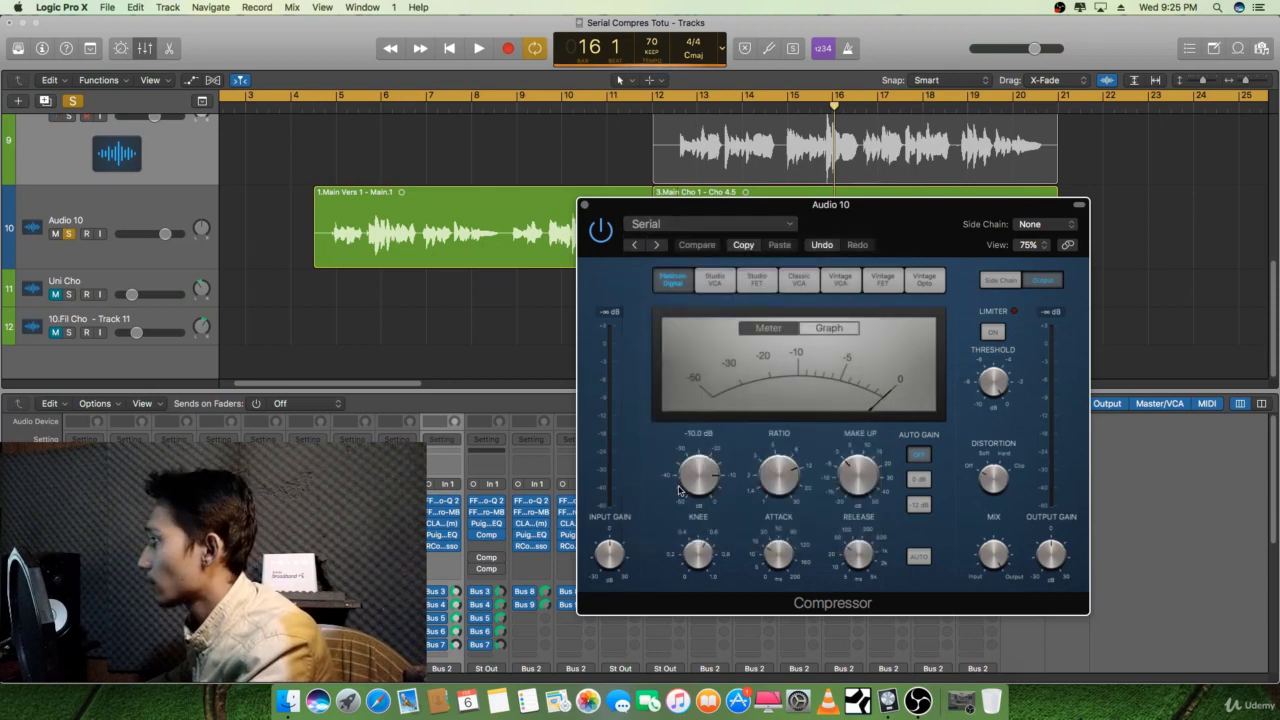
Try a threshold of -20 dB and a lower ratio on the first Compressor.
left_click_drag(679, 490, 699, 486)
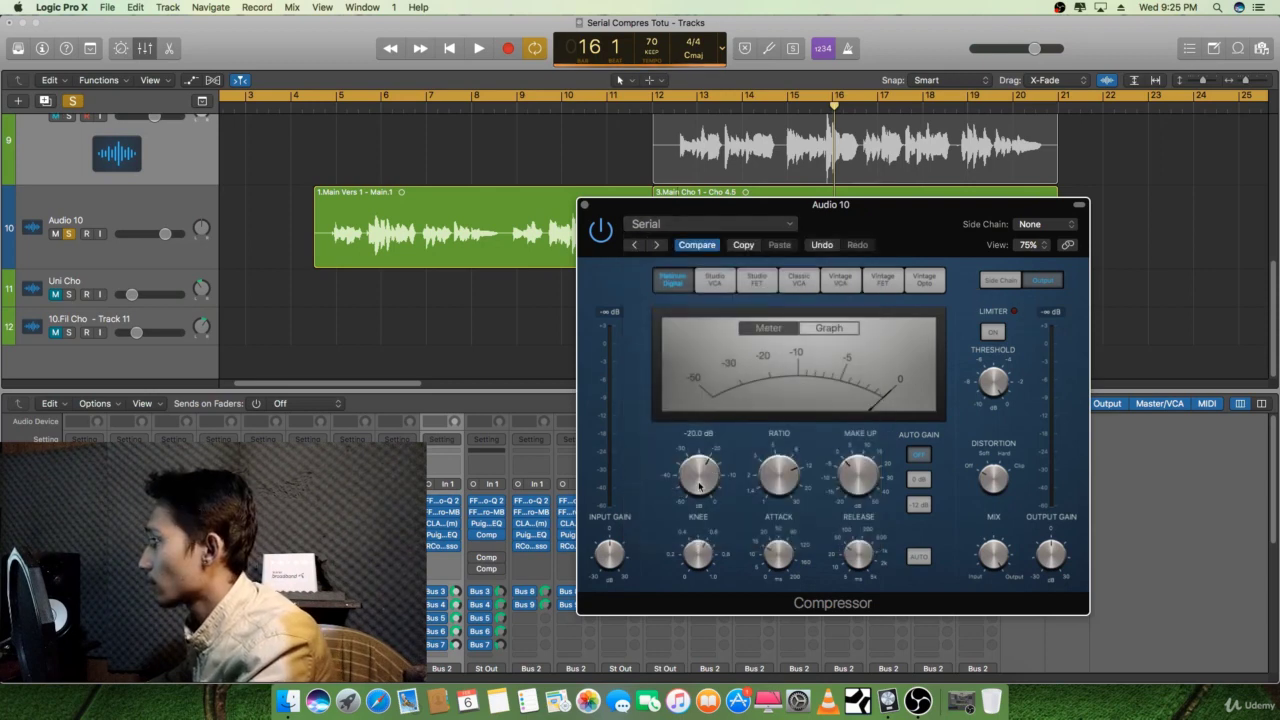
left_click(781, 484)
left_click(704, 555)
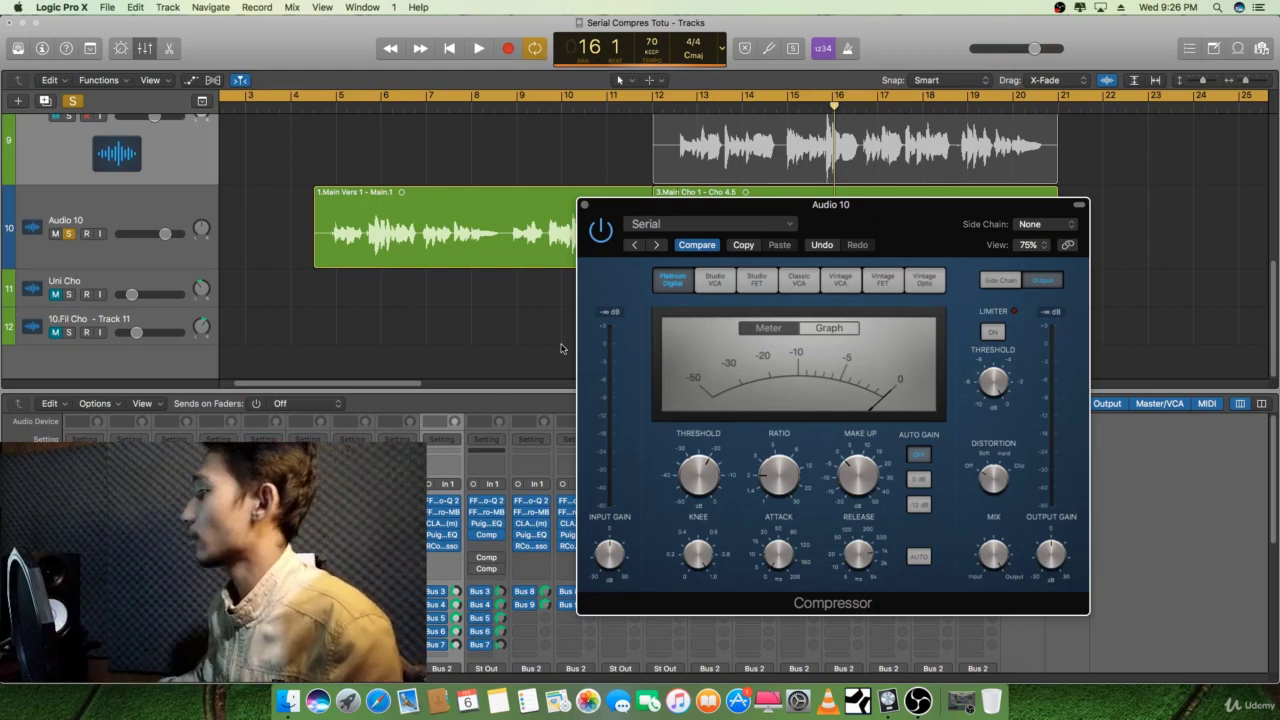
Set the Compressor's ratio to 12:1, attack to 20 ms and threshold to 0 dB, and shorten the release.
mouse_move(771, 464)
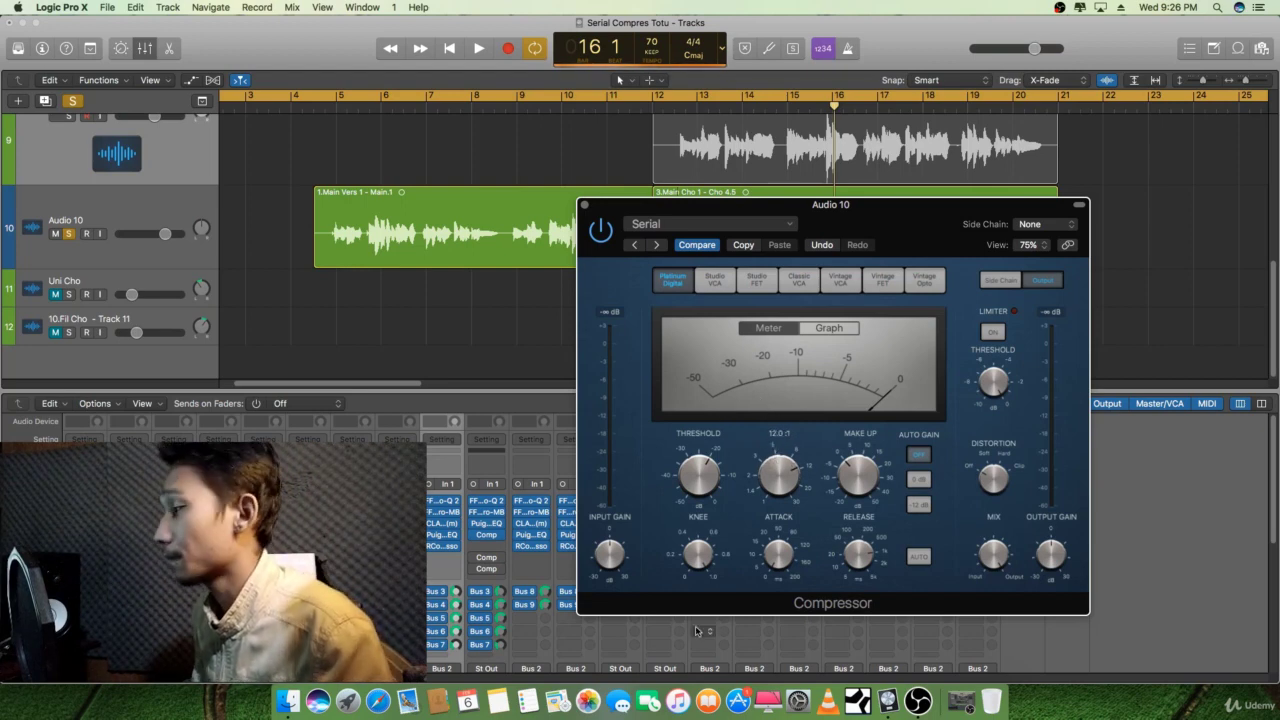
mouse_move(783, 567)
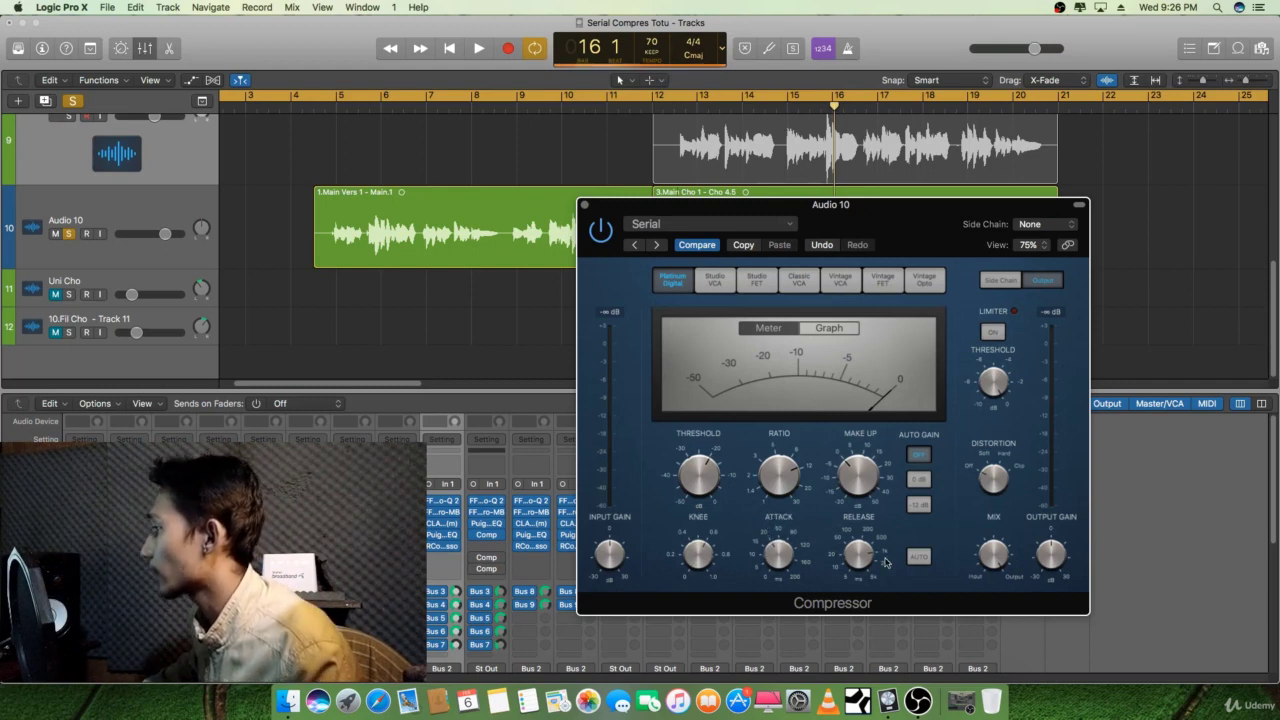
mouse_move(860, 562)
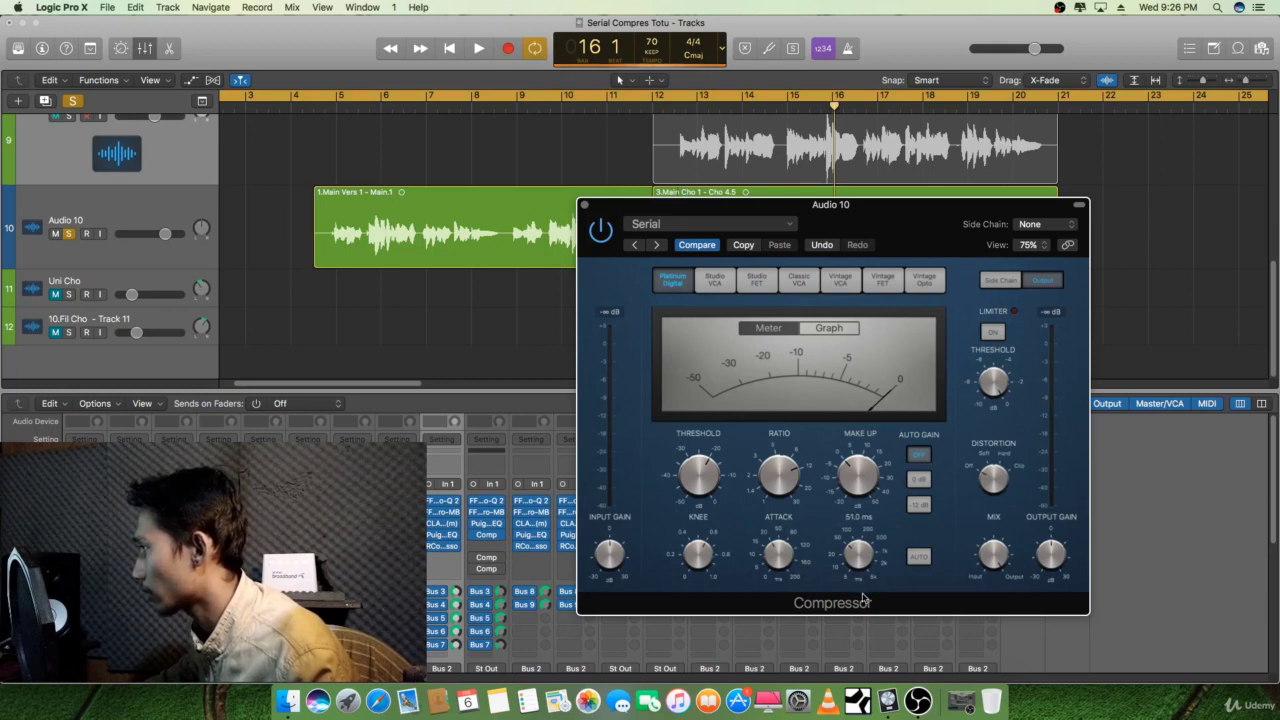
left_click_drag(865, 598, 840, 578)
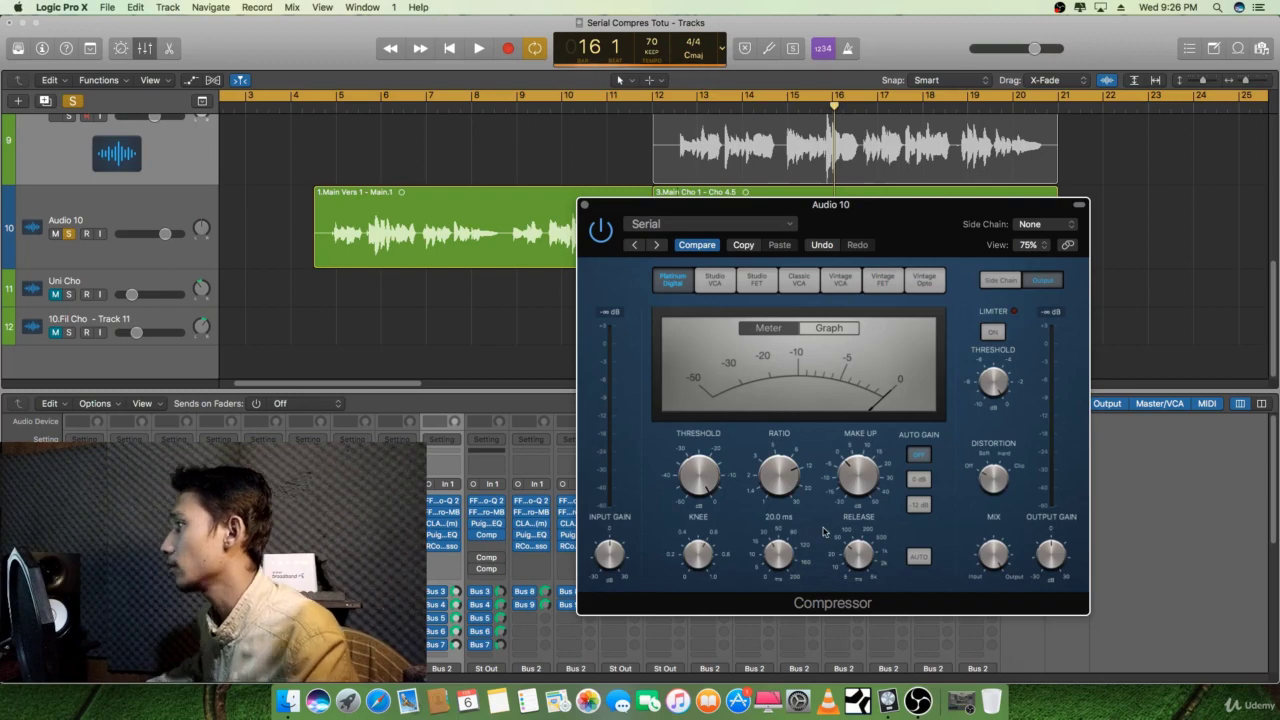
Replay the loud peak from just before bar 16 while lowering the Compressor's threshold from 0 dB to -2.5 dB.
left_click_drag(870, 206, 910, 236)
left_click(818, 105)
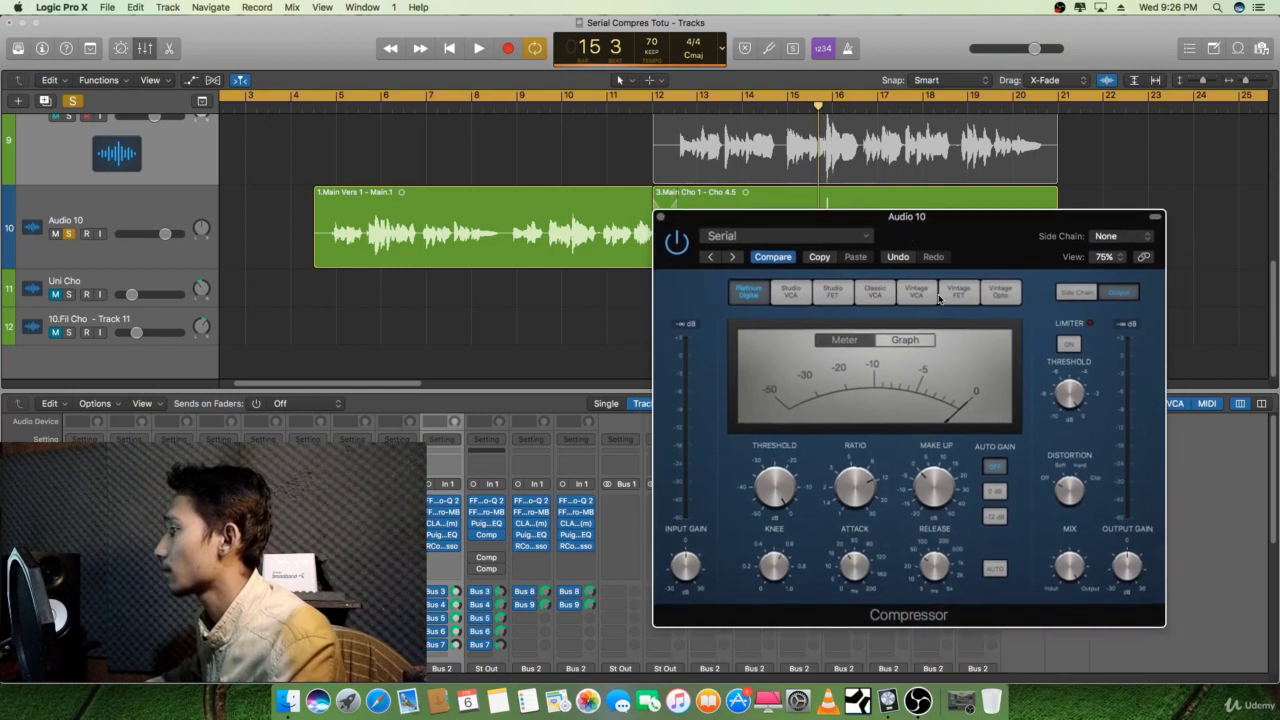
key("space")
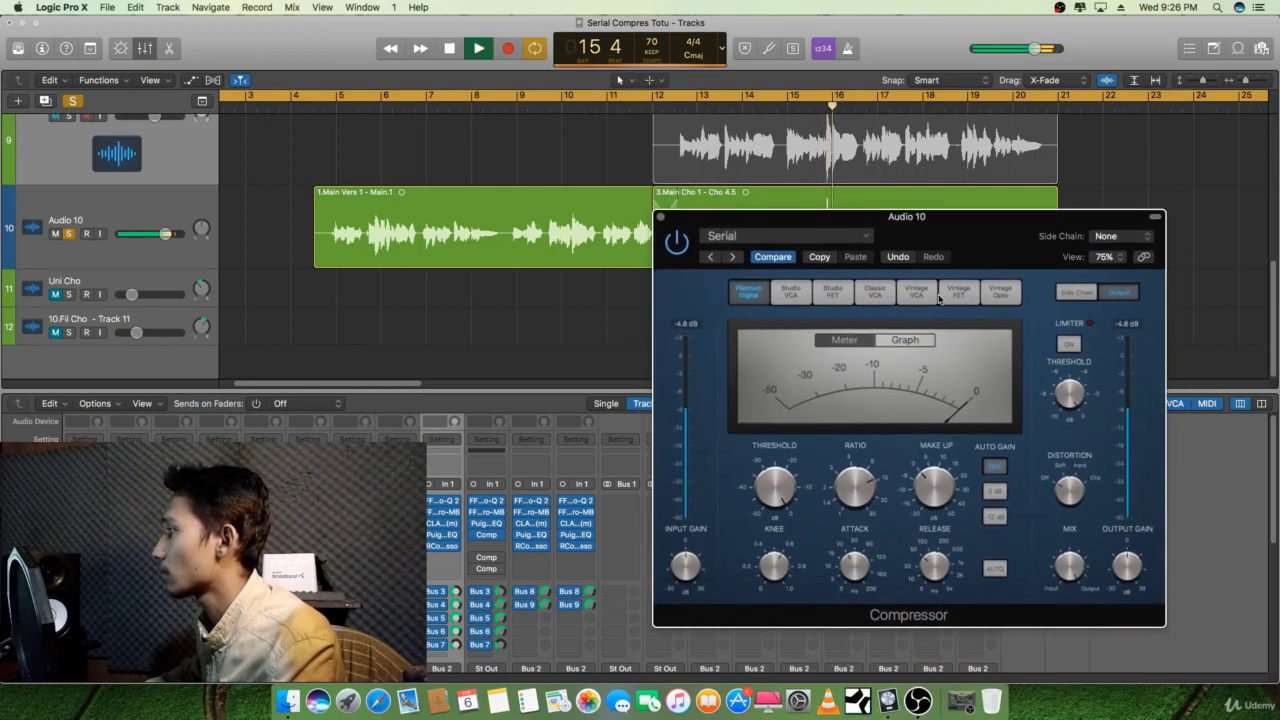
key("space")
left_click(778, 488)
key("space")
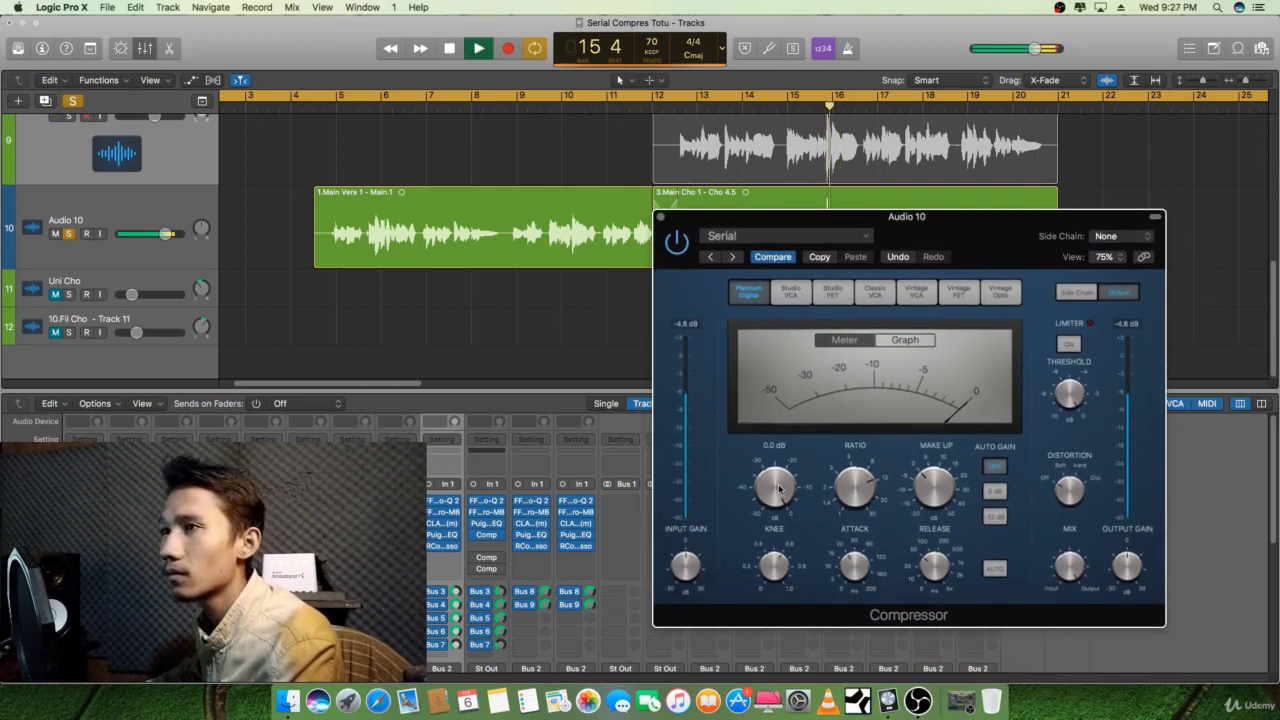
key("space")
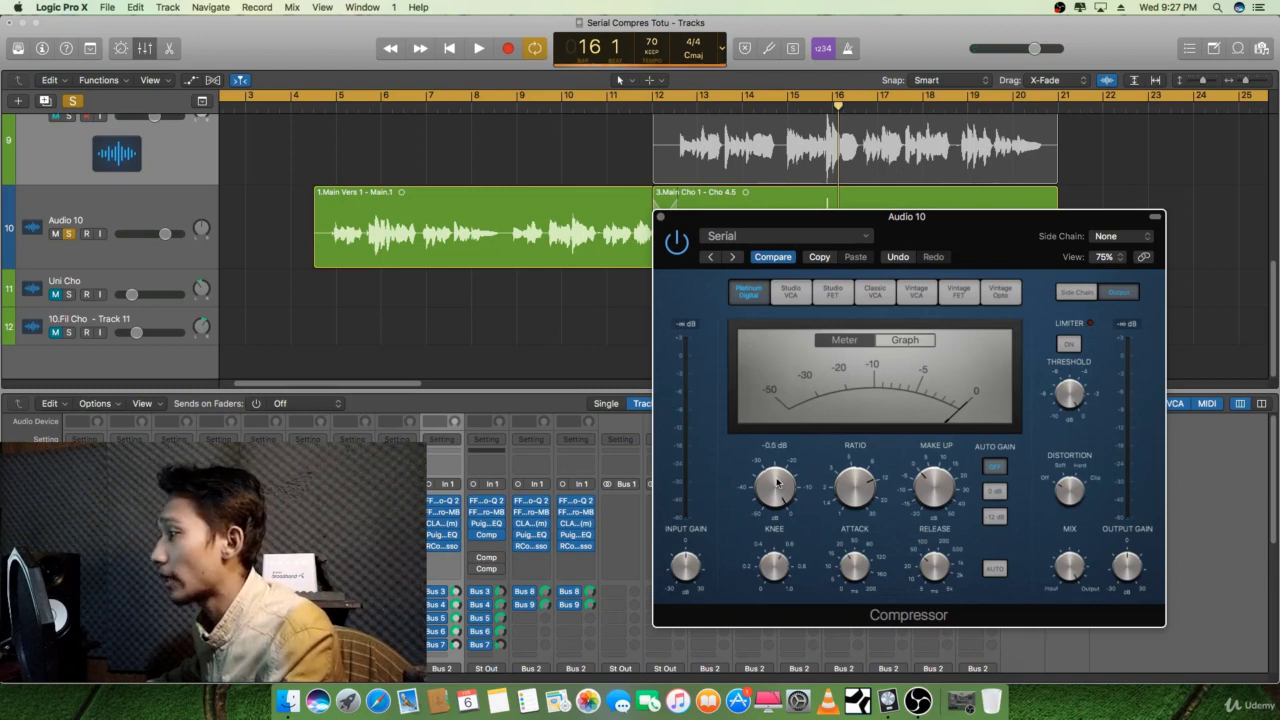
key("space")
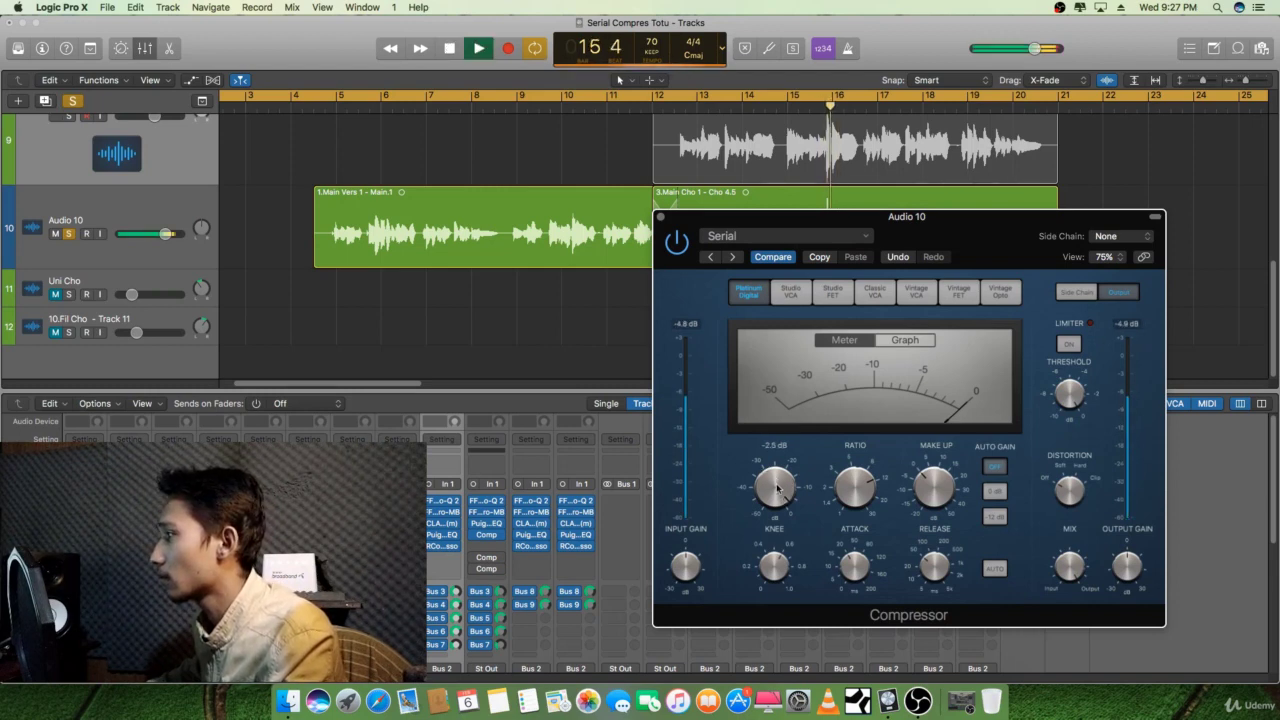
Lower the Compressor's threshold to about -9 dB while replaying the loud peak near bar 16.
mouse_move(778, 484)
left_mouse_down()
mouse_move(783, 527)
mouse_move(781, 499)
left_mouse_up()
key("space")
key("space")
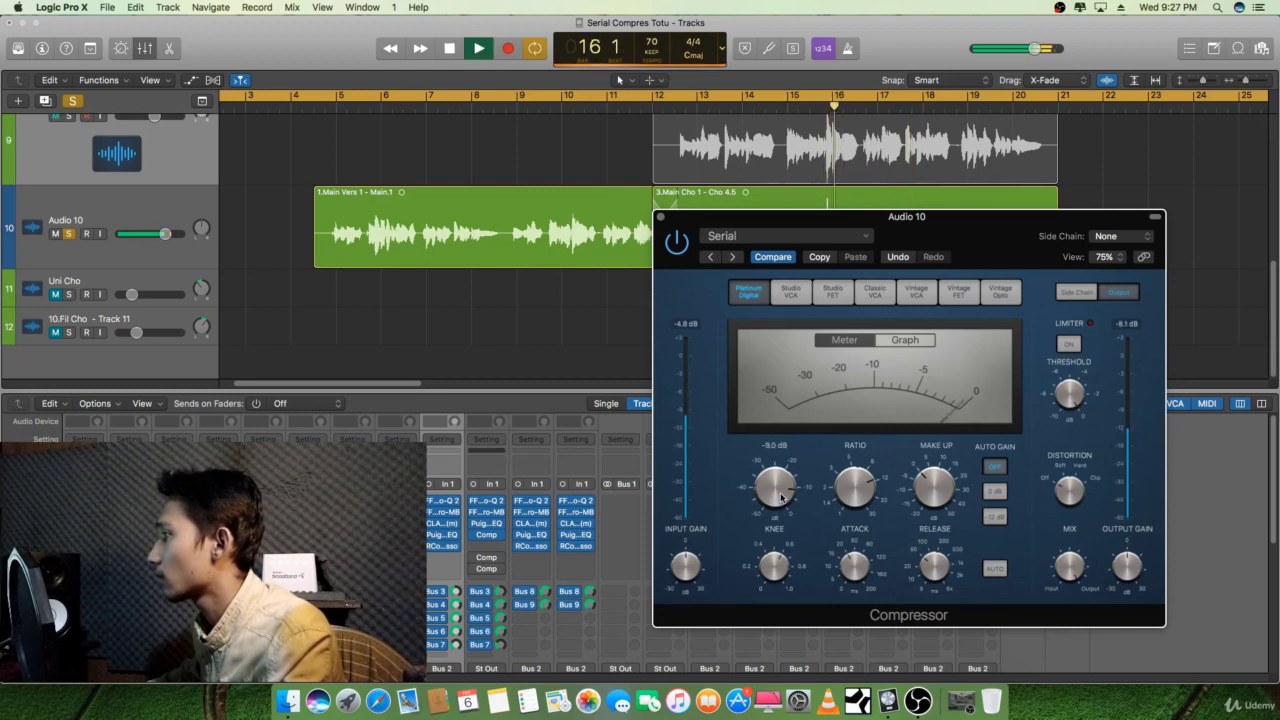
key("space")
key("space")
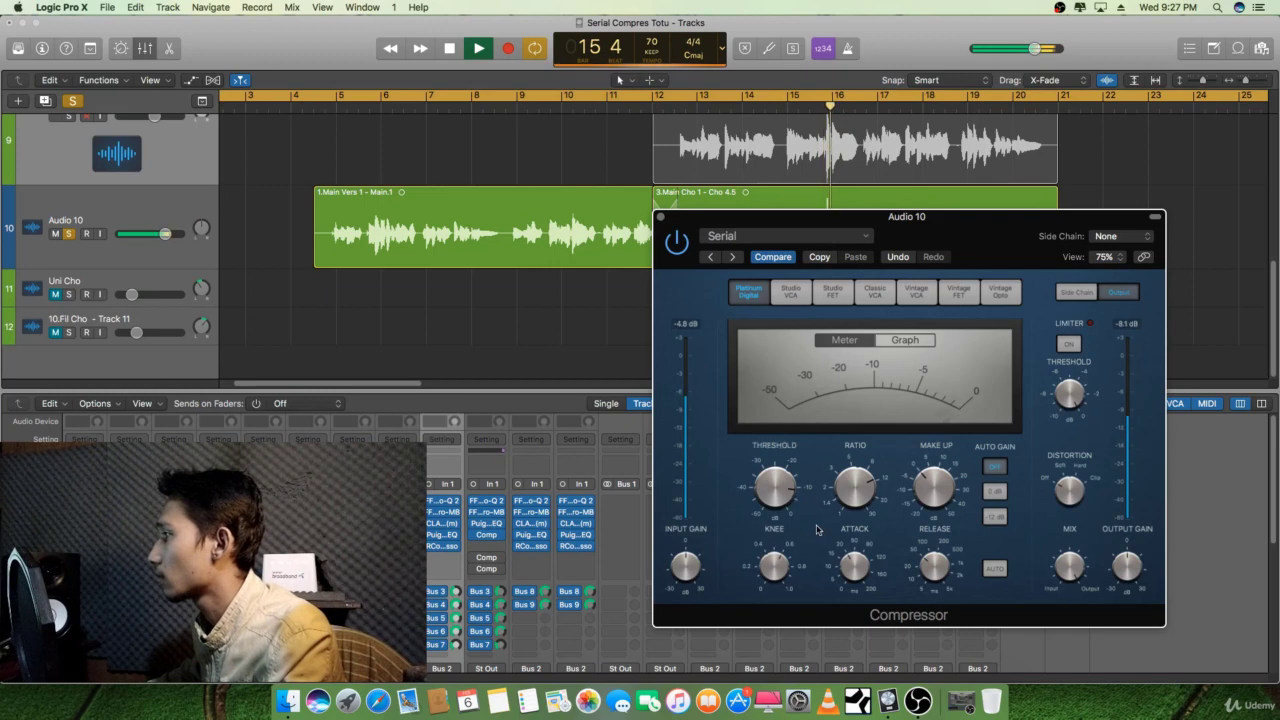
key("space")
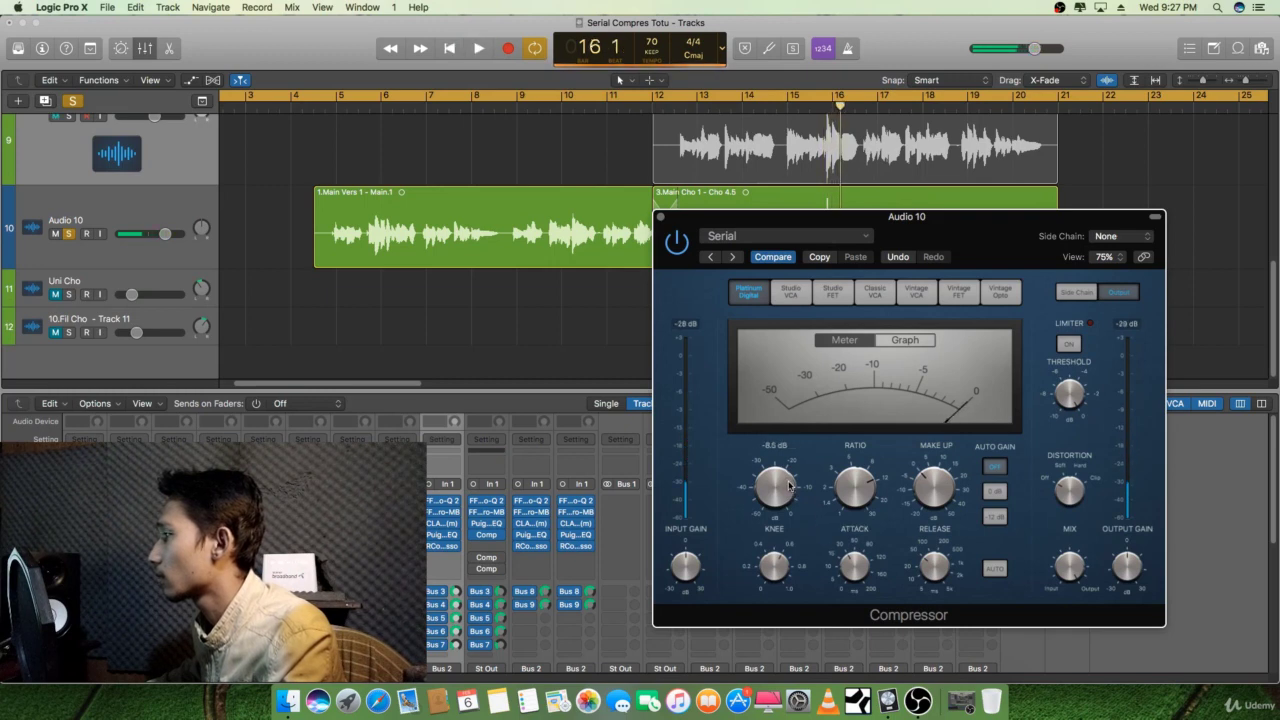
Fine-tune the threshold by ear on the peak, trying -8.5 dB and -7.5 dB before setting about -10 dB.
key("space")
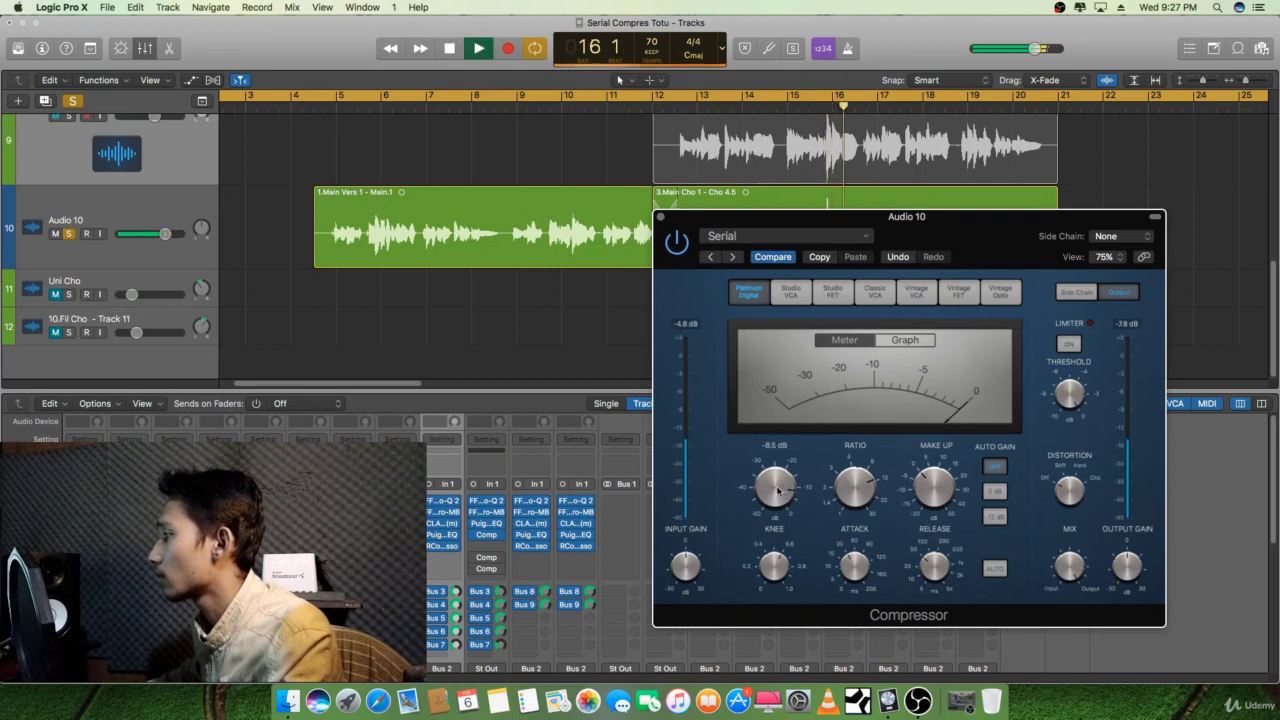
key("space")
key("space")
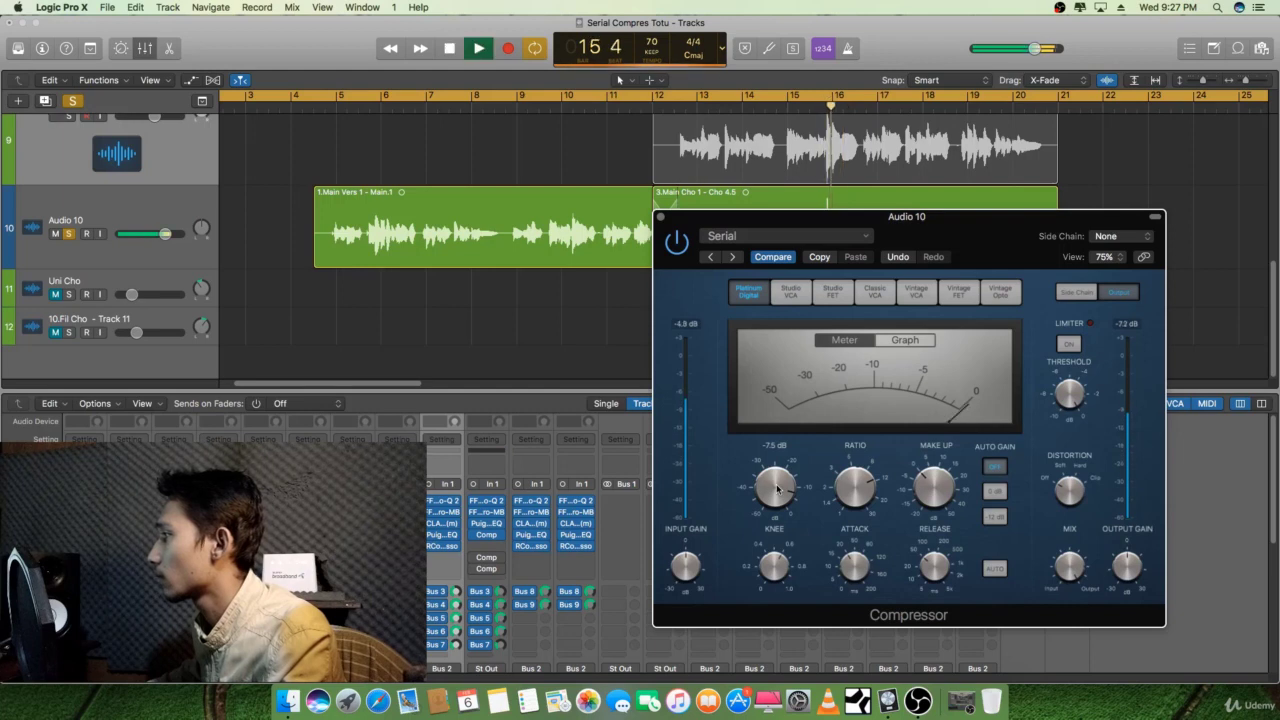
left_click_drag(778, 488, 779, 491)
key("space")
key("space")
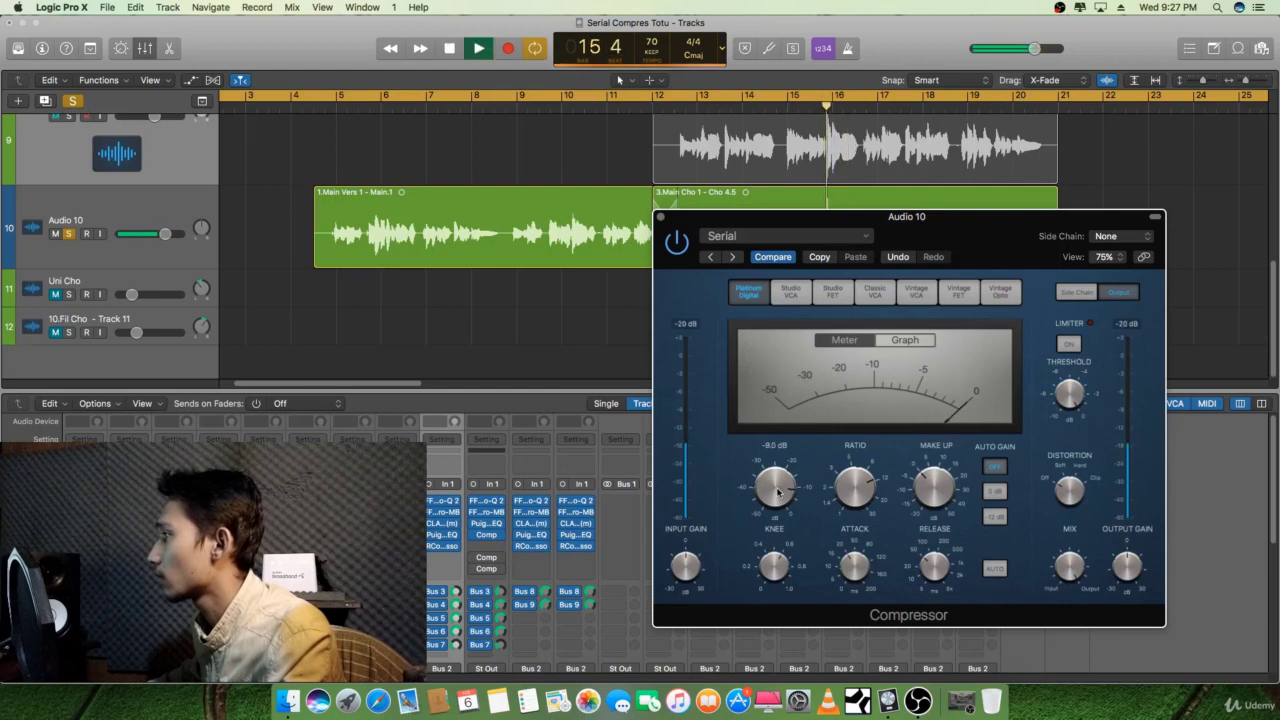
left_click_drag(778, 490, 785, 500)
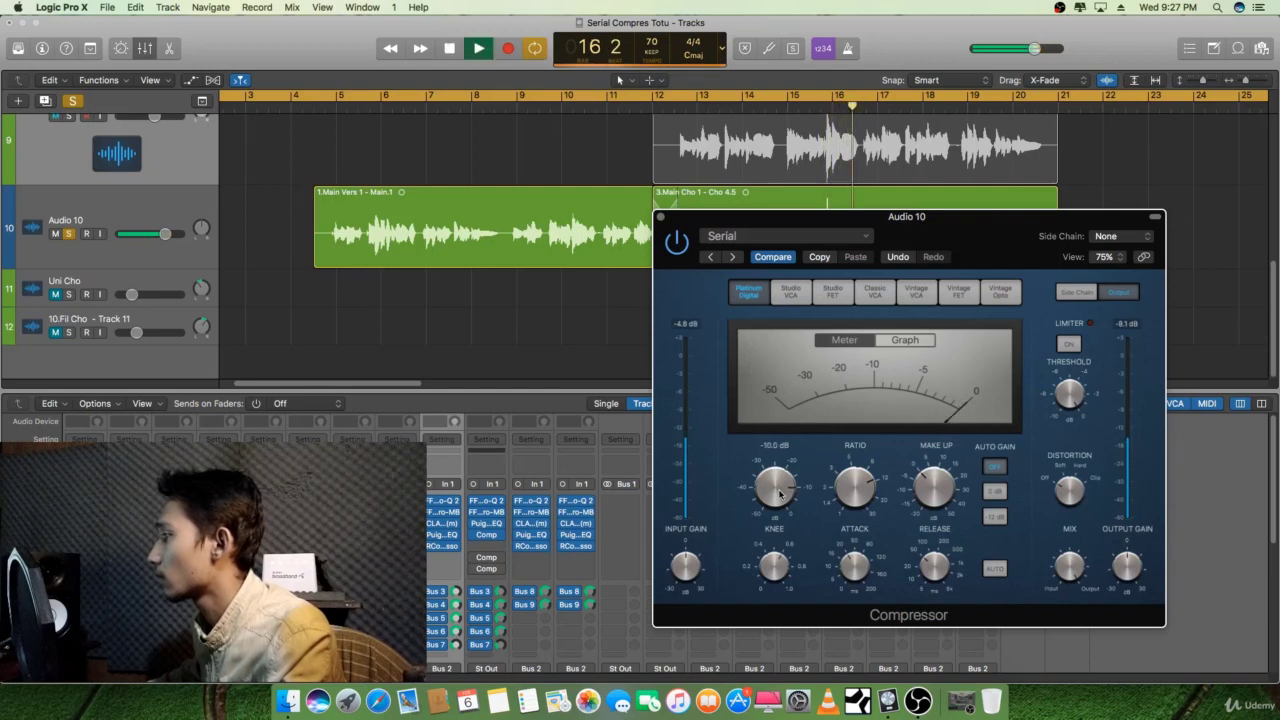
key("space")
Play Audio 10 past bar 16 and shorten the Compressor's attack to about 18 ms.
key("space")
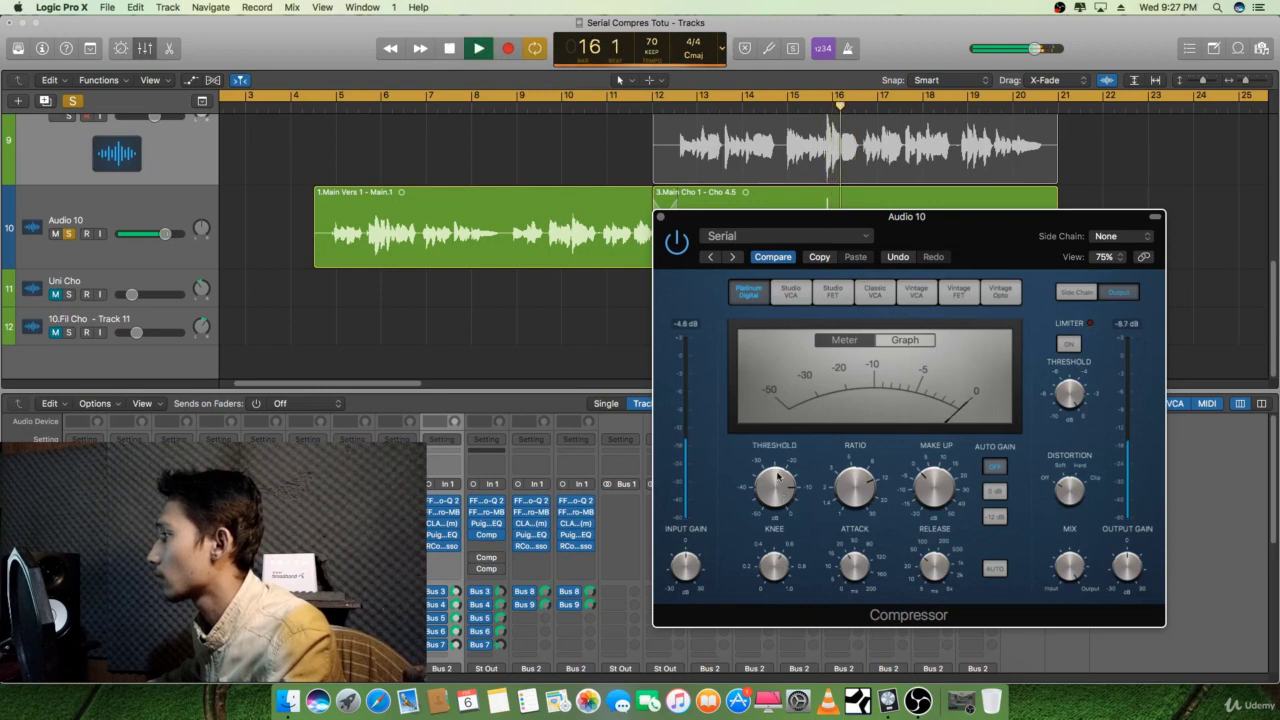
mouse_move(855, 567)
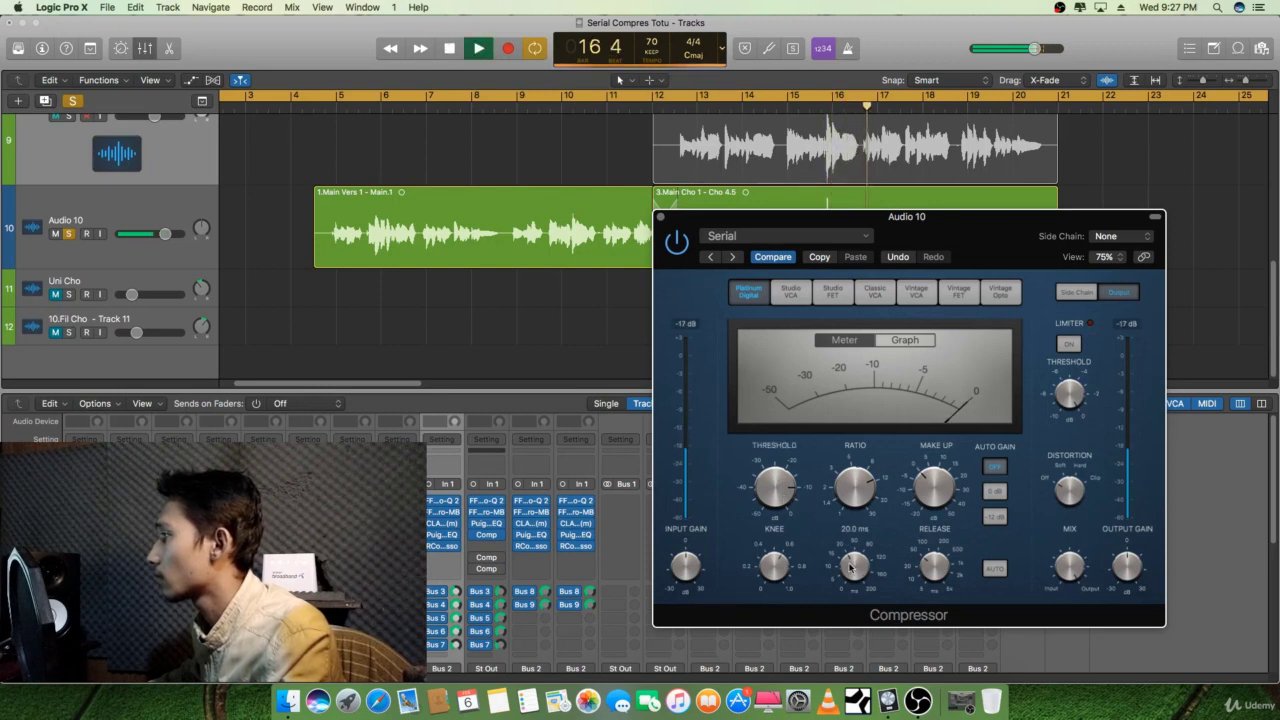
left_click_drag(851, 567, 846, 569)
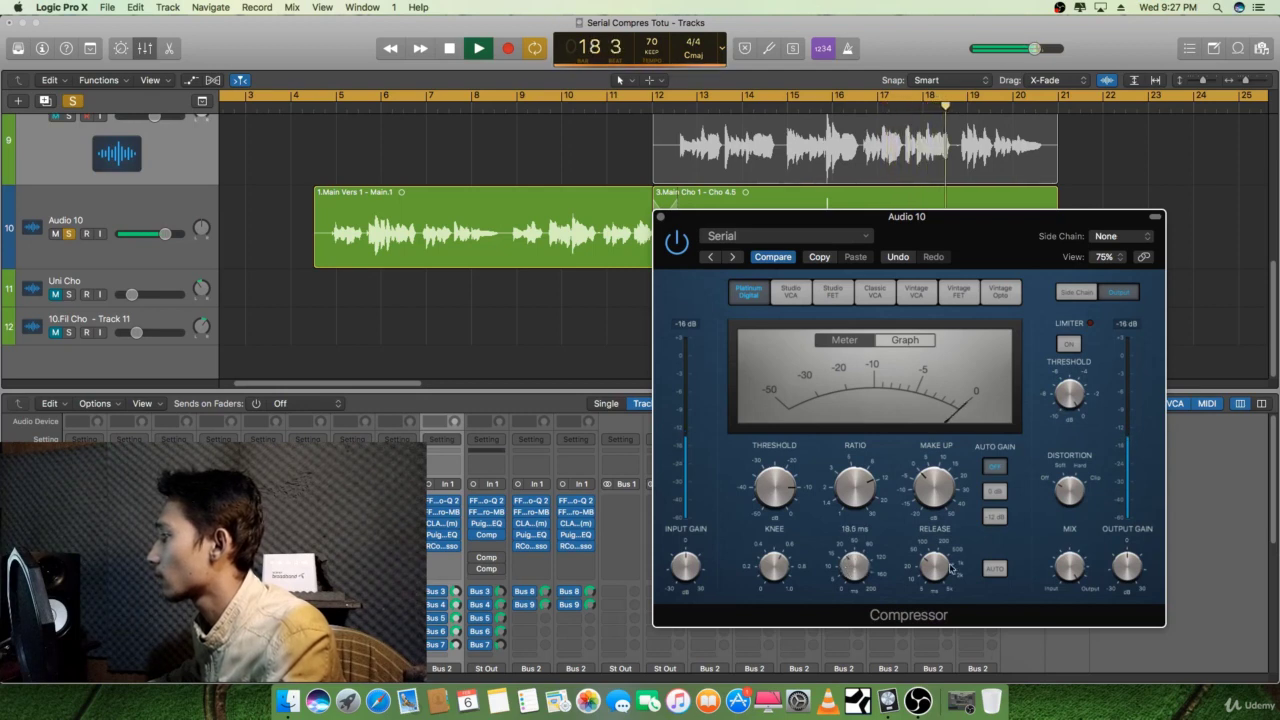
Set the Compressor's ratio to 12:1 and leave make-up at 0 dB while replaying the loud peak near bar 16.
left_click_drag(926, 569, 852, 568)
left_click_drag(856, 486, 876, 470)
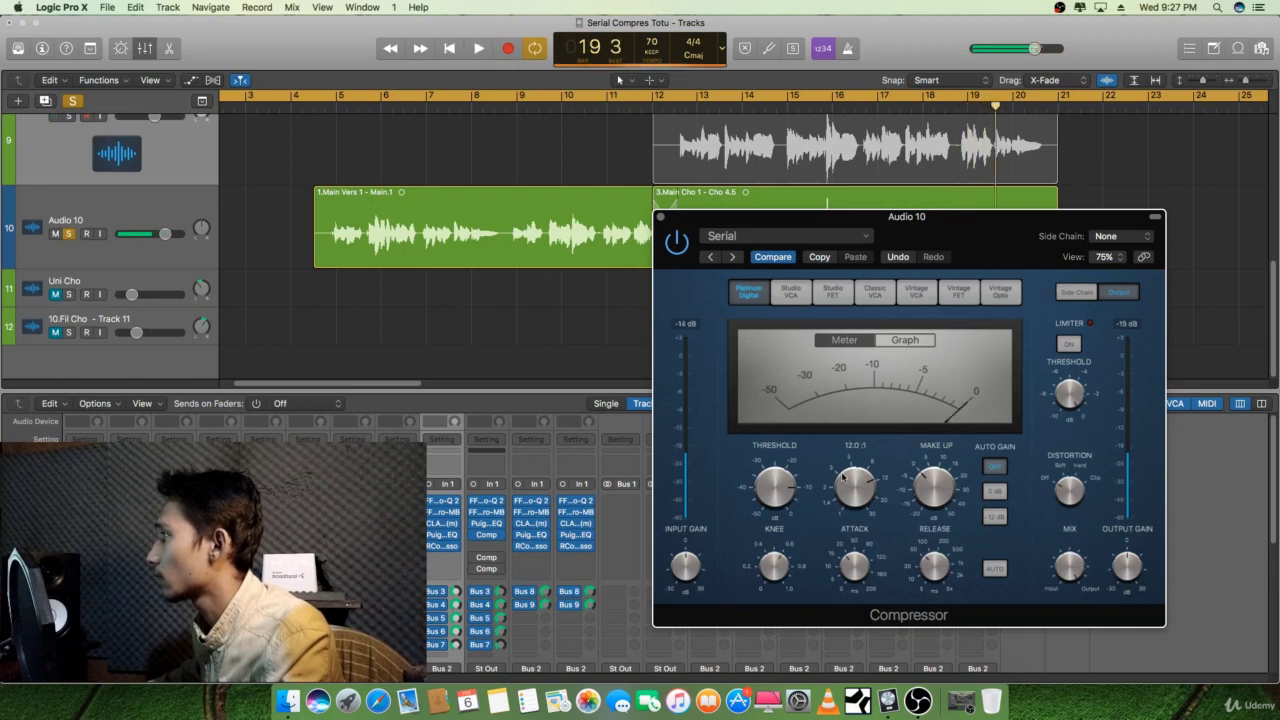
left_click(950, 478)
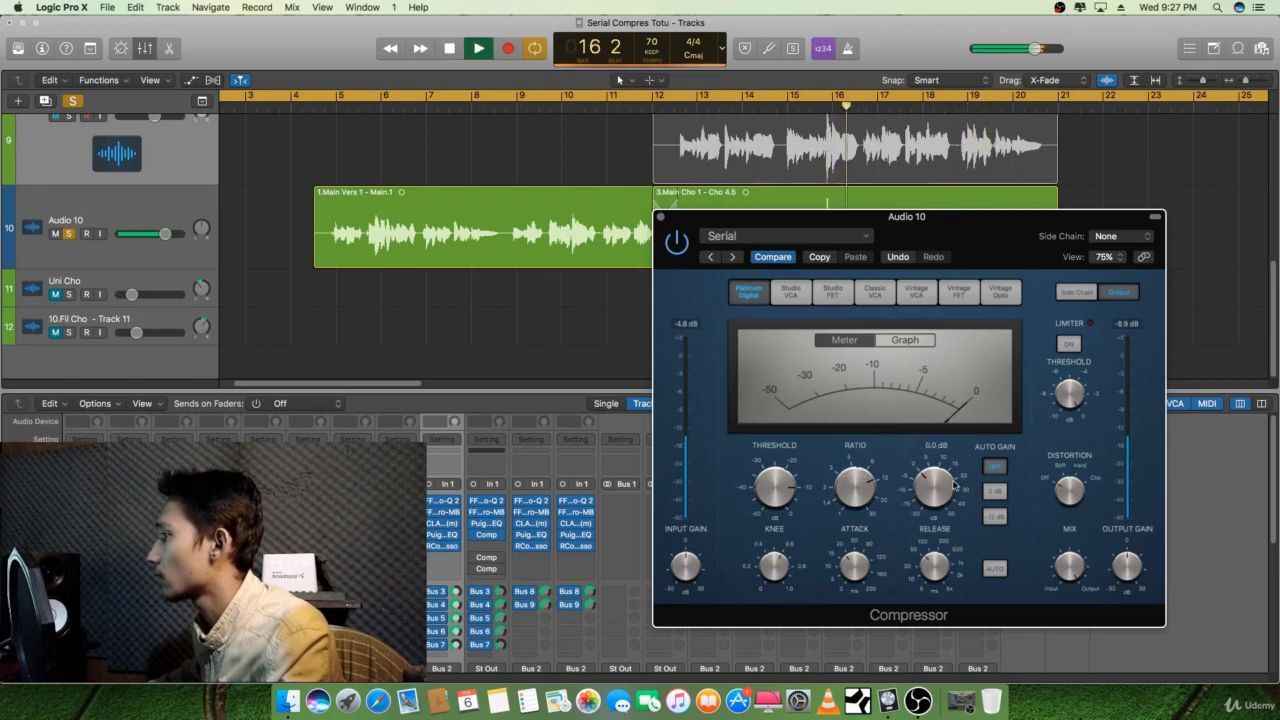
key("space")
key("space")
key("space")
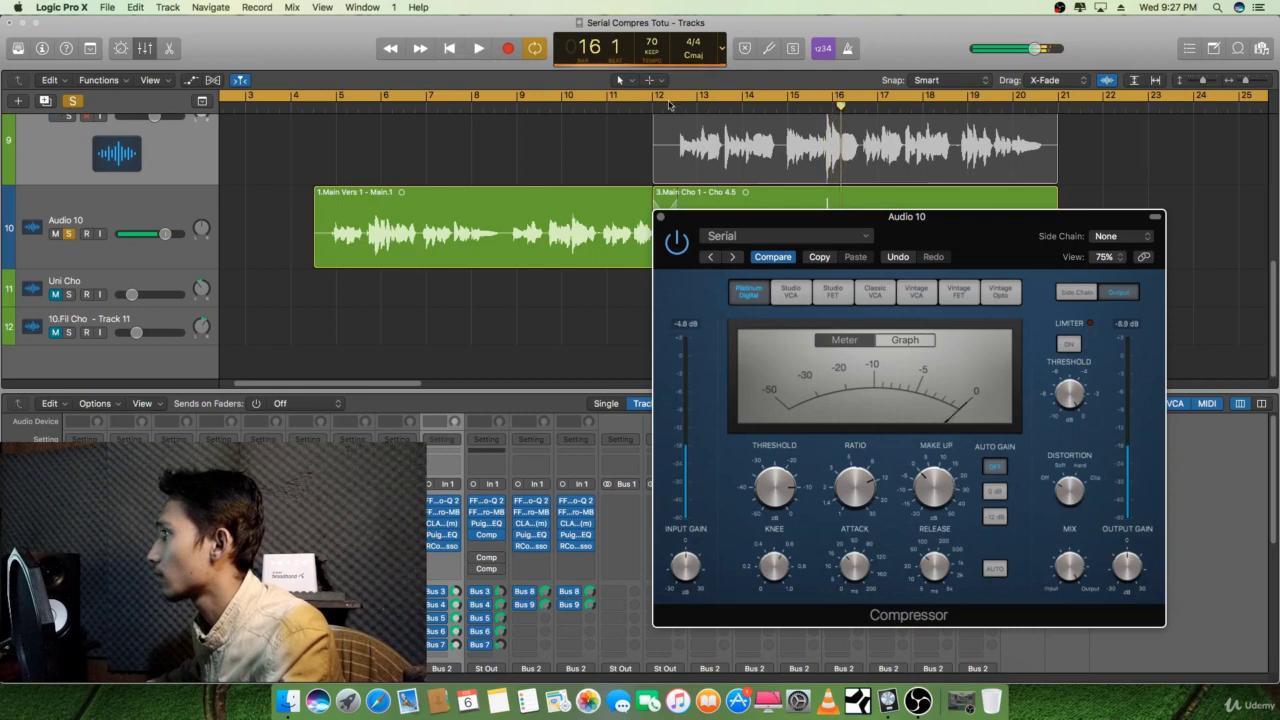
Move the Compressor window clear of Audio 10's chorus region and play the chorus from bar 12 to bar 14.
left_click(655, 105)
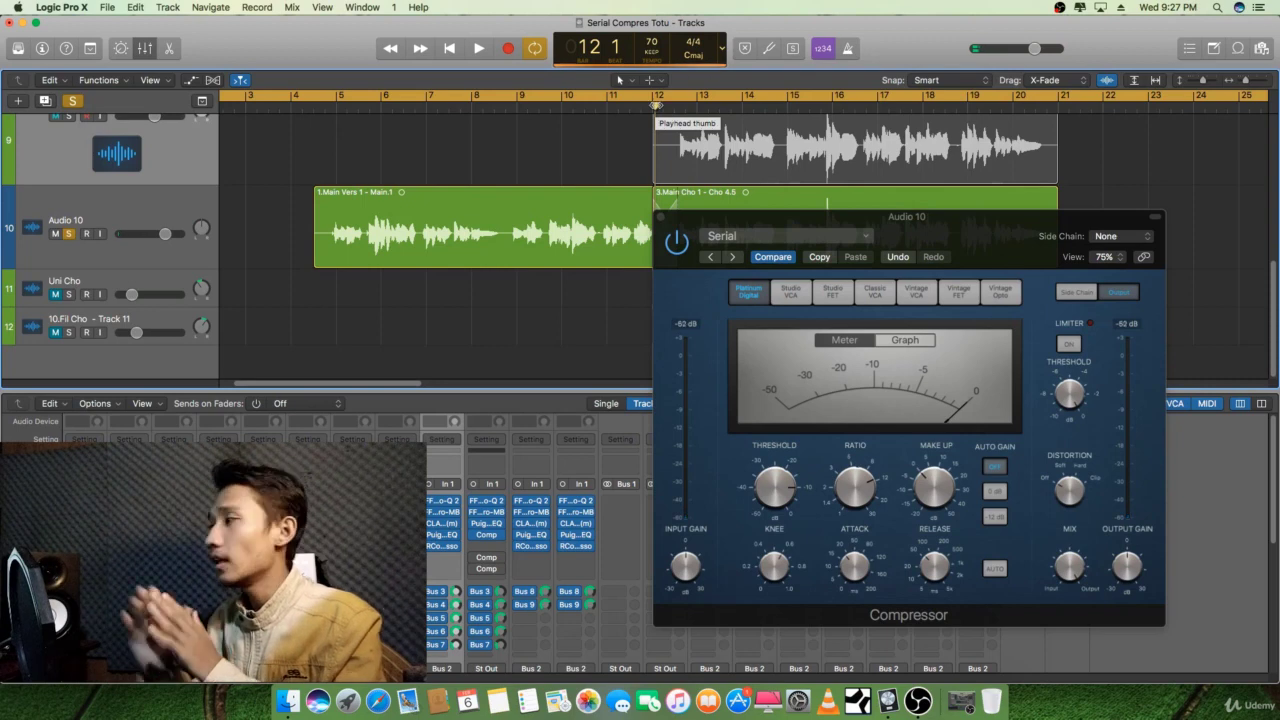
left_click_drag(690, 216, 654, 288)
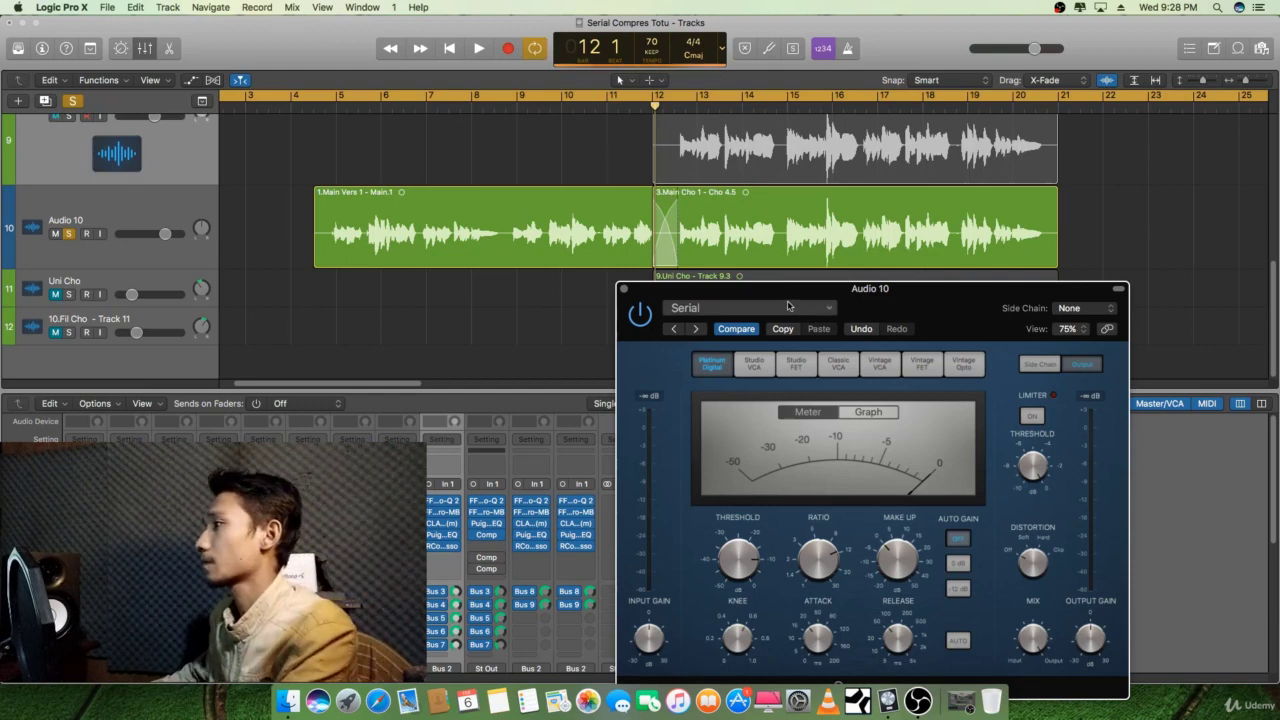
key("space")
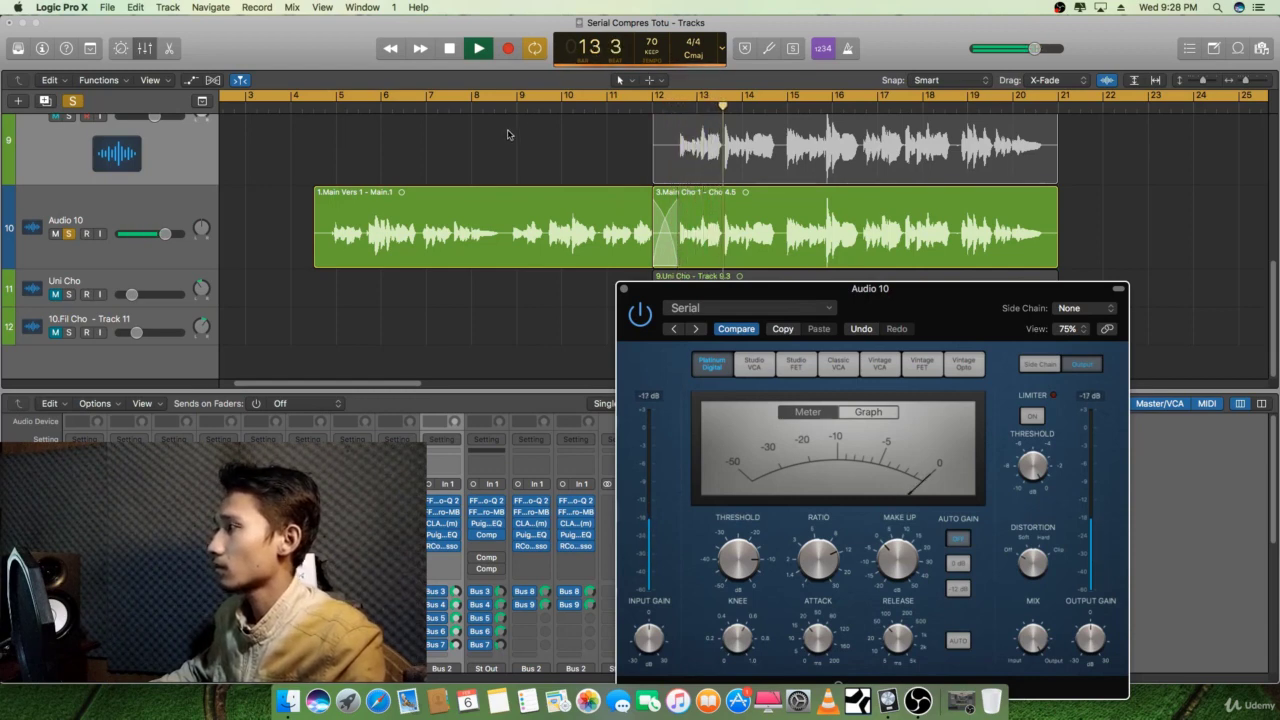
key("space")
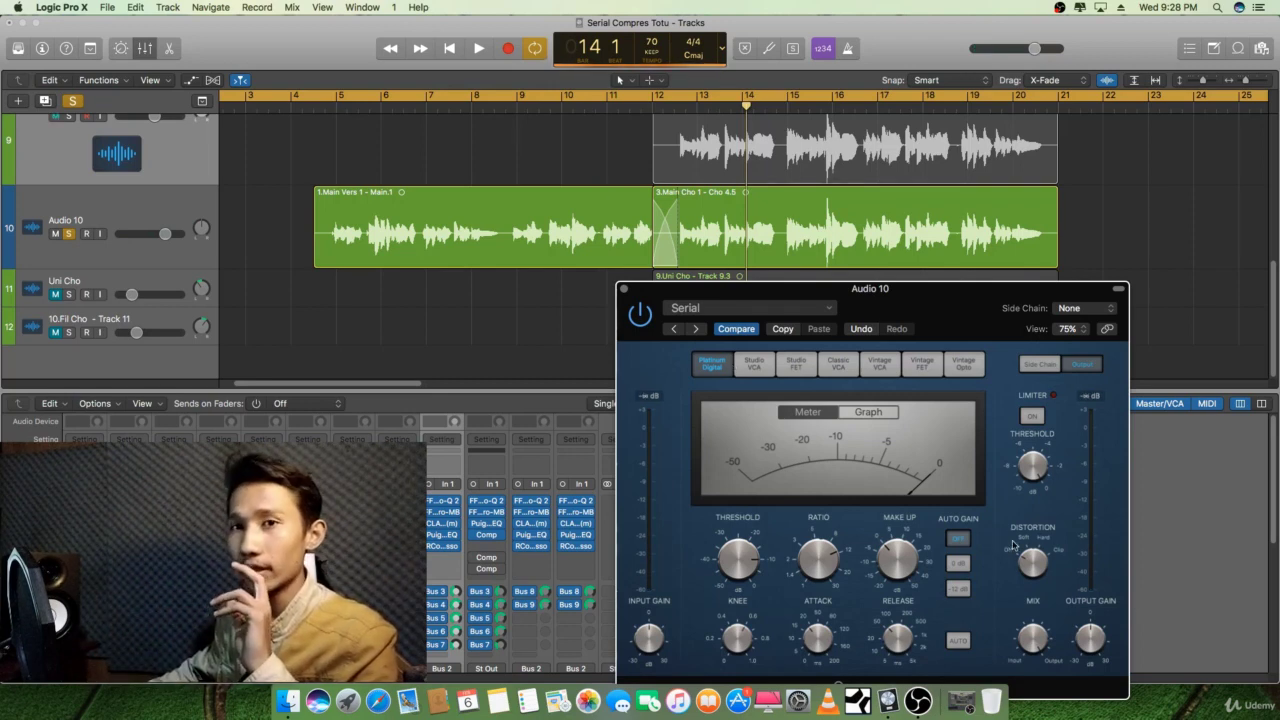
Review the first compressor's threshold, ratio and attack, and play the chorus from mid bar 12 past the loud peak near bar 16.
mouse_move(748, 563)
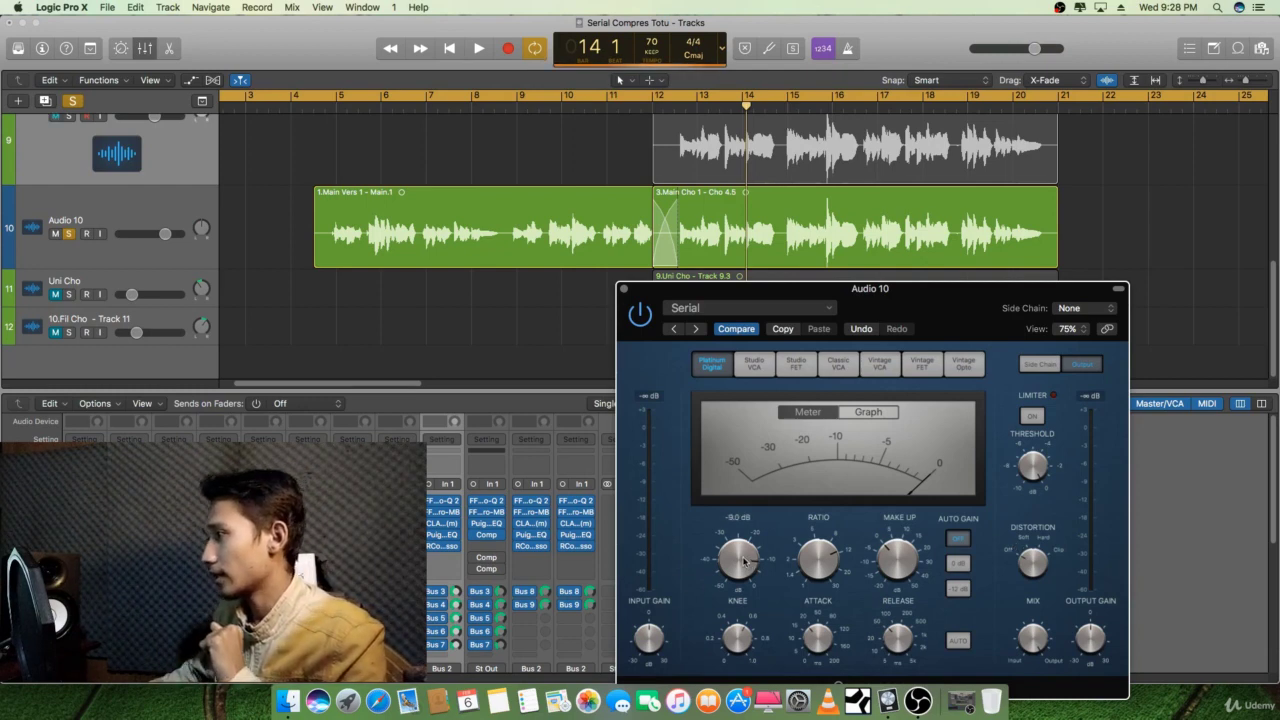
mouse_move(815, 562)
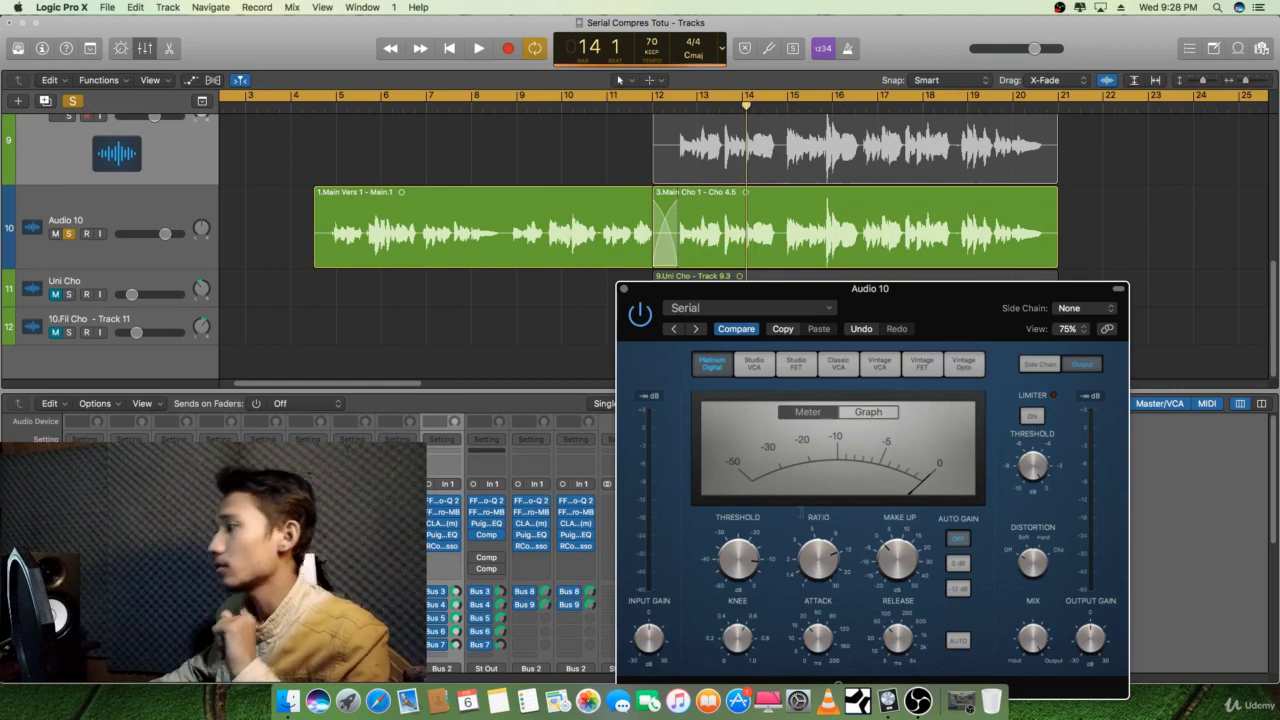
mouse_move(826, 637)
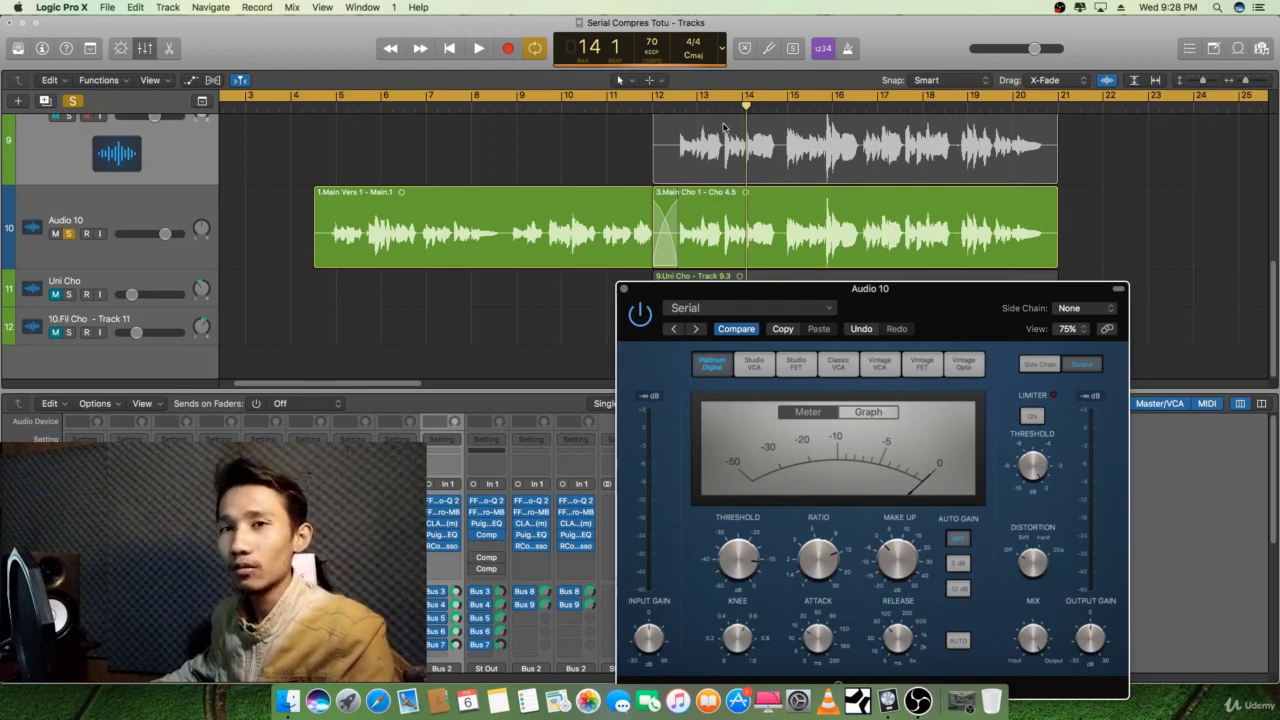
left_click(676, 107)
key("space")
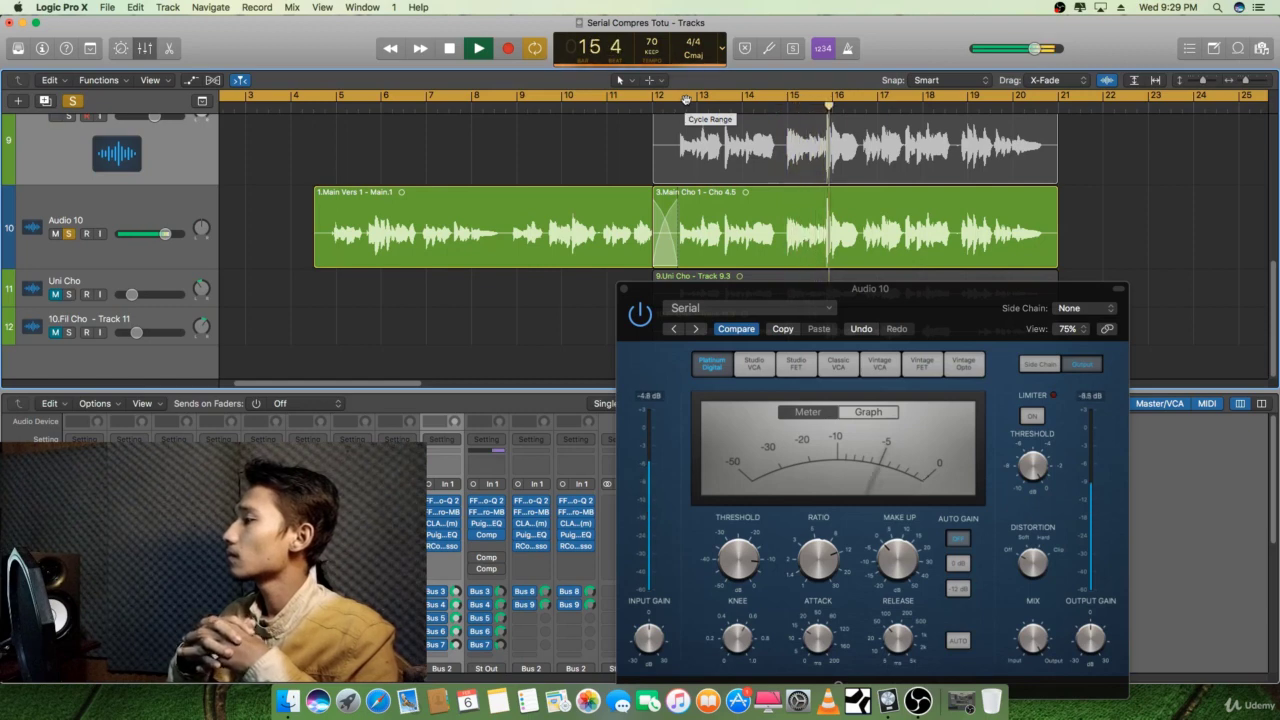
key("space")
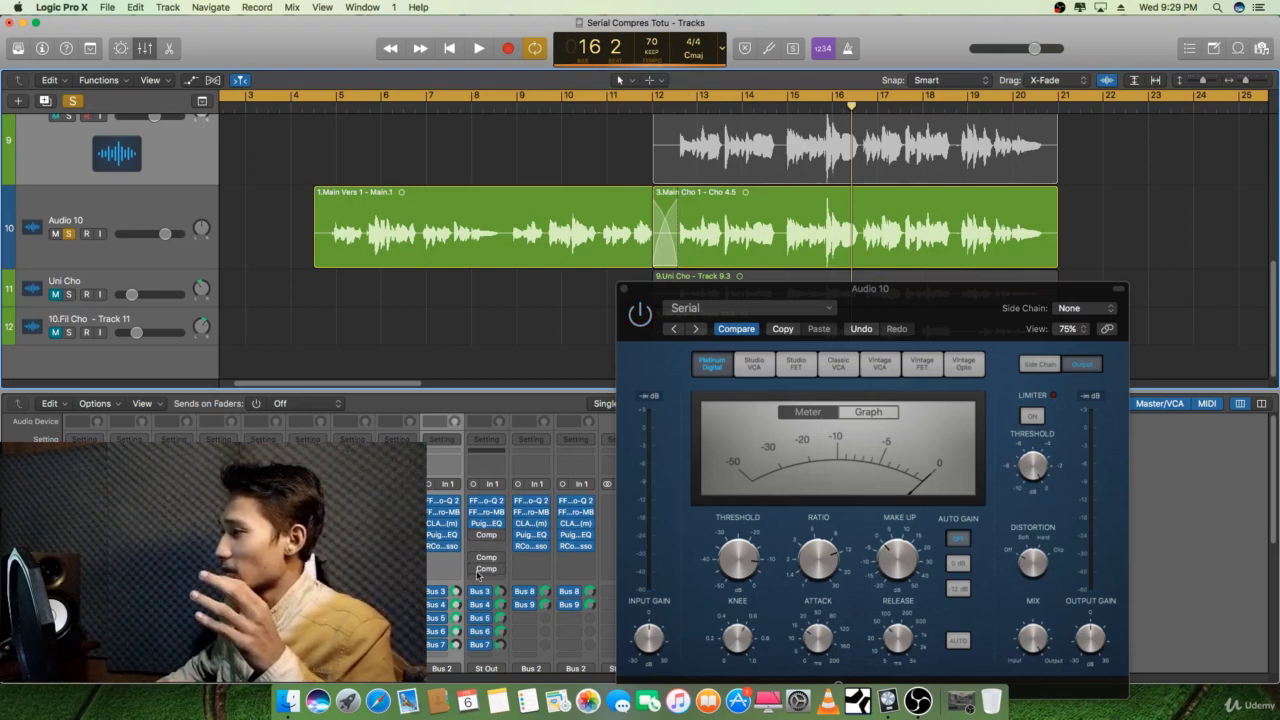
Compare the loud peak near bar 16 through Audio 10's last compressor alone and through its first compressor alone.
left_click(809, 107)
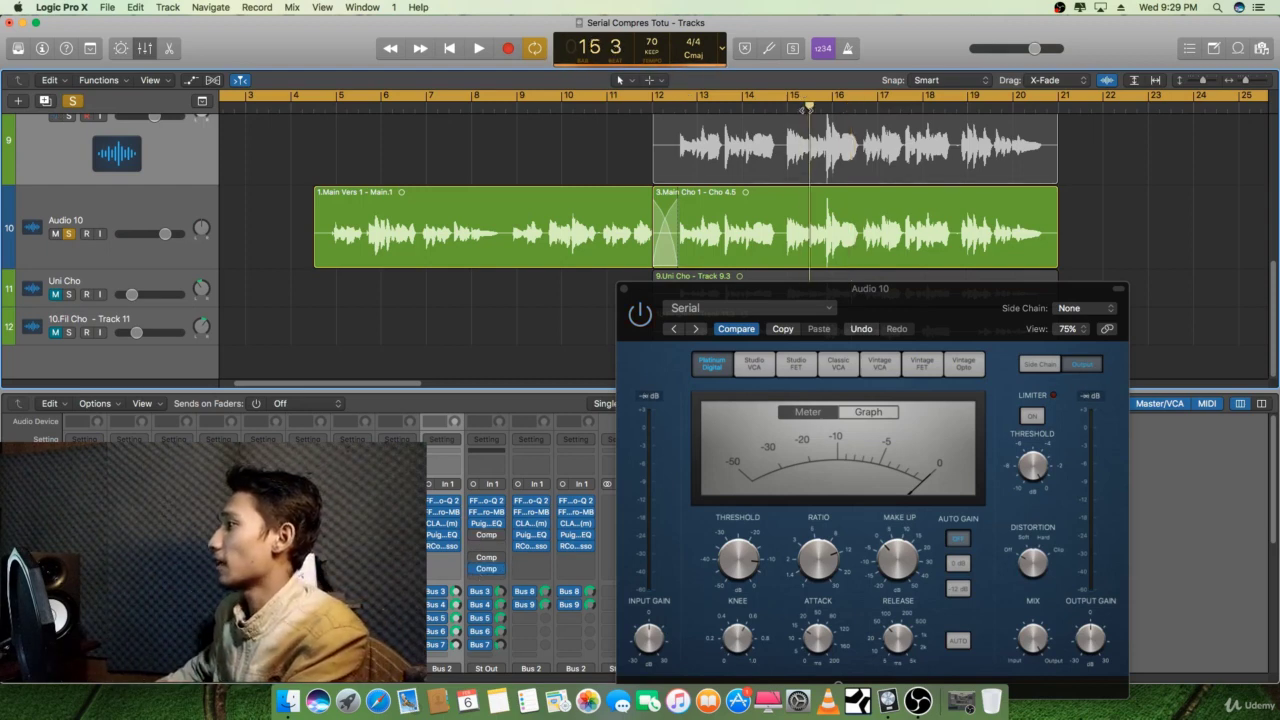
key("space")
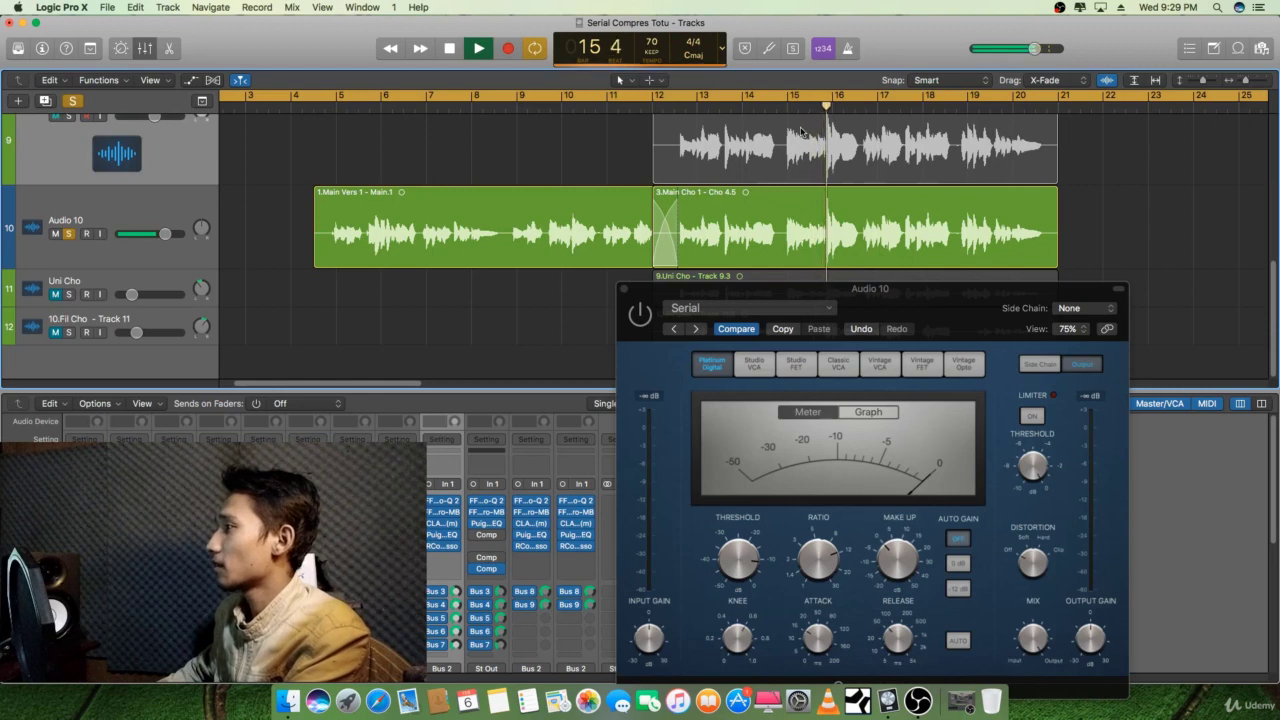
key("space")
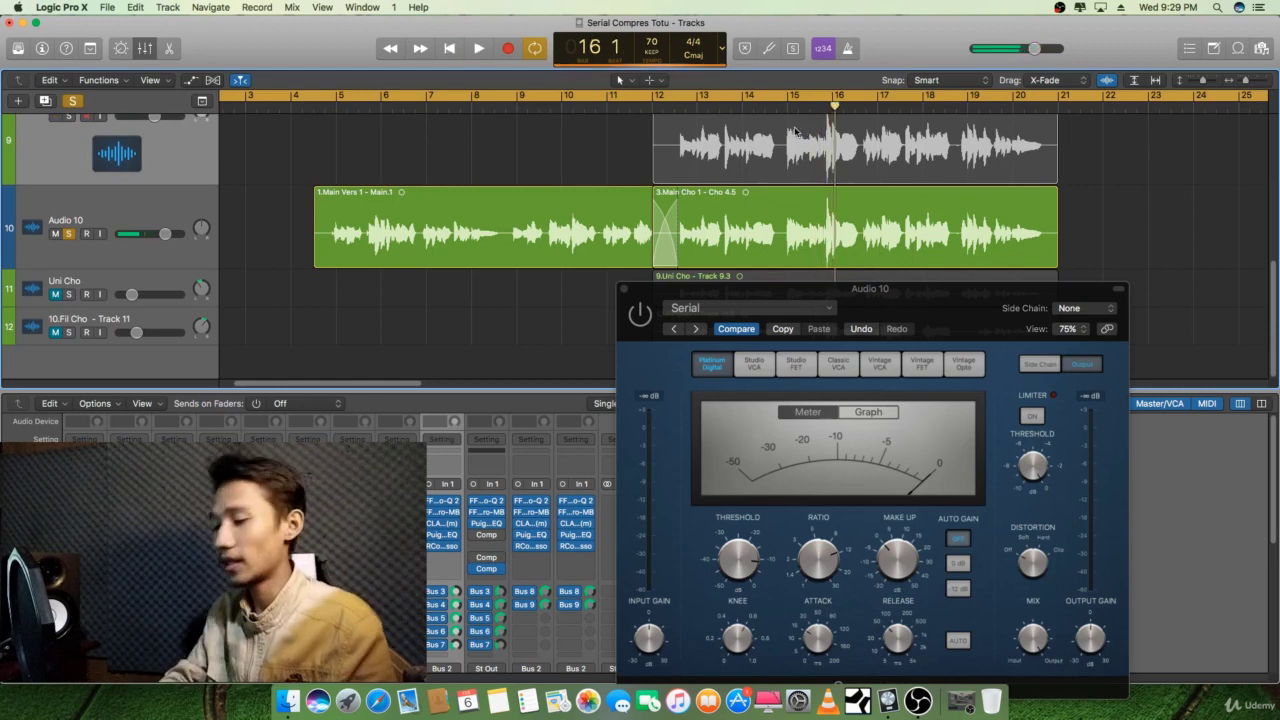
key("space")
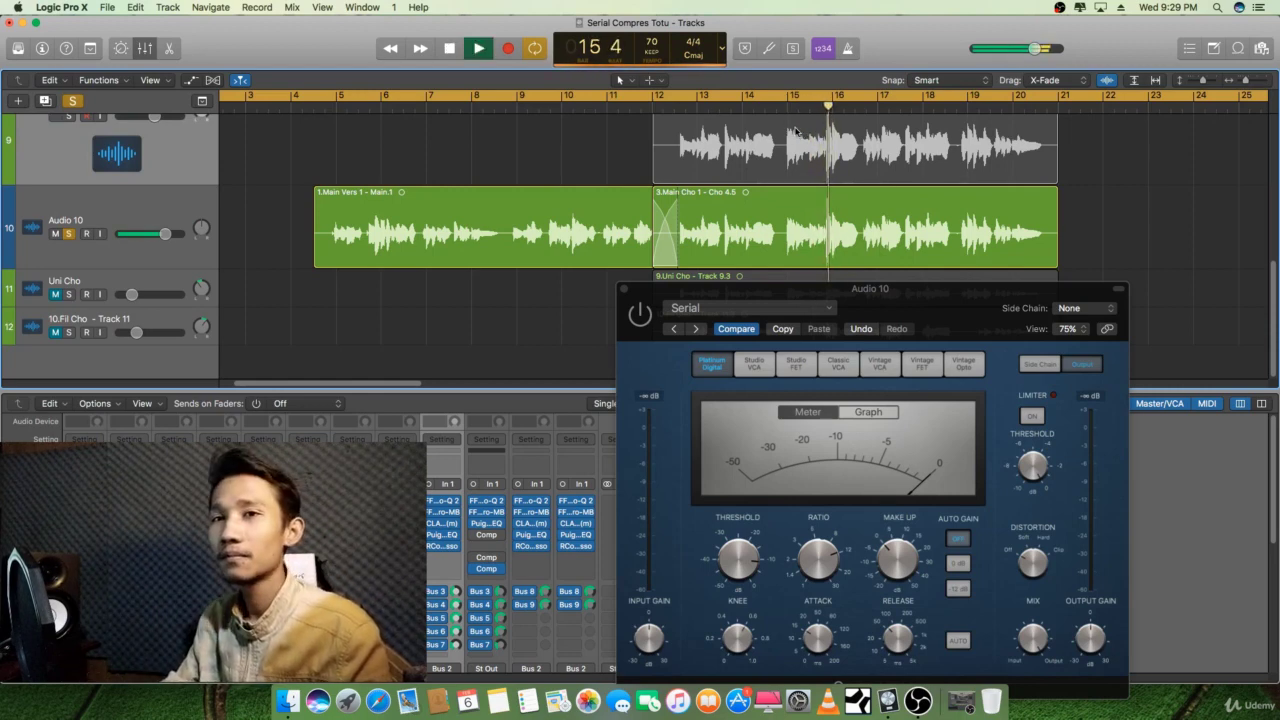
key("space")
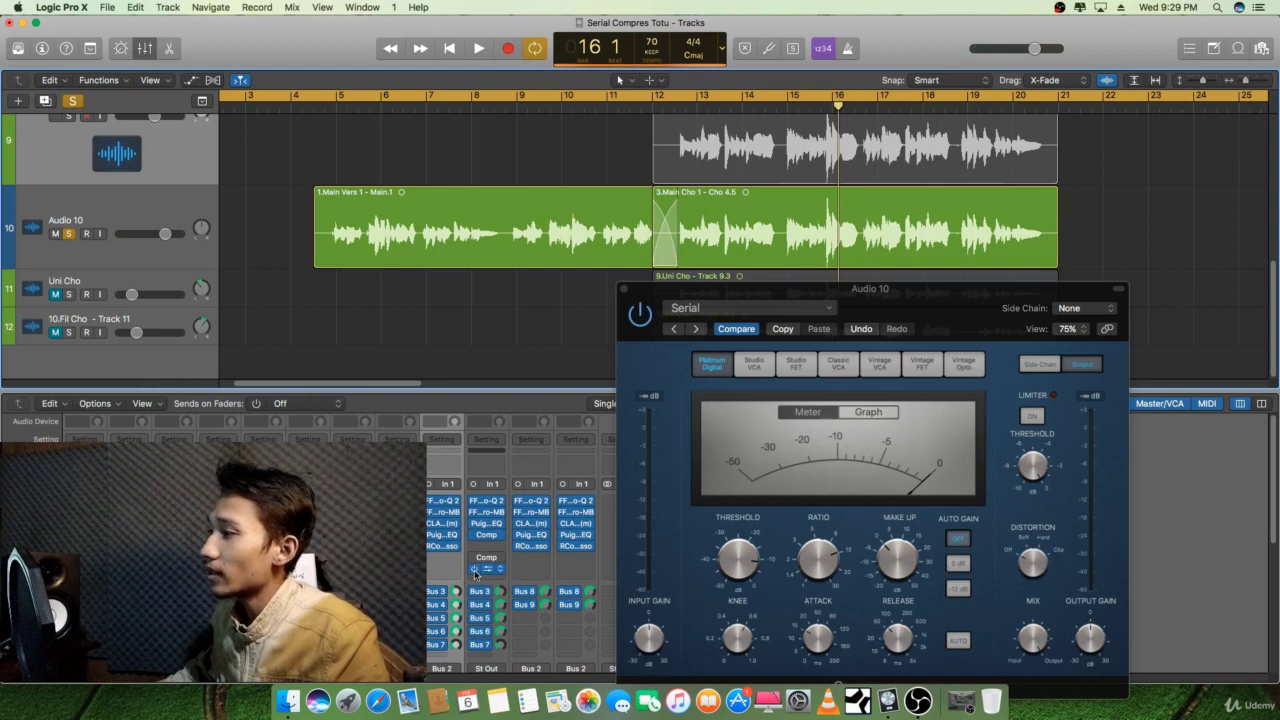
key("space")
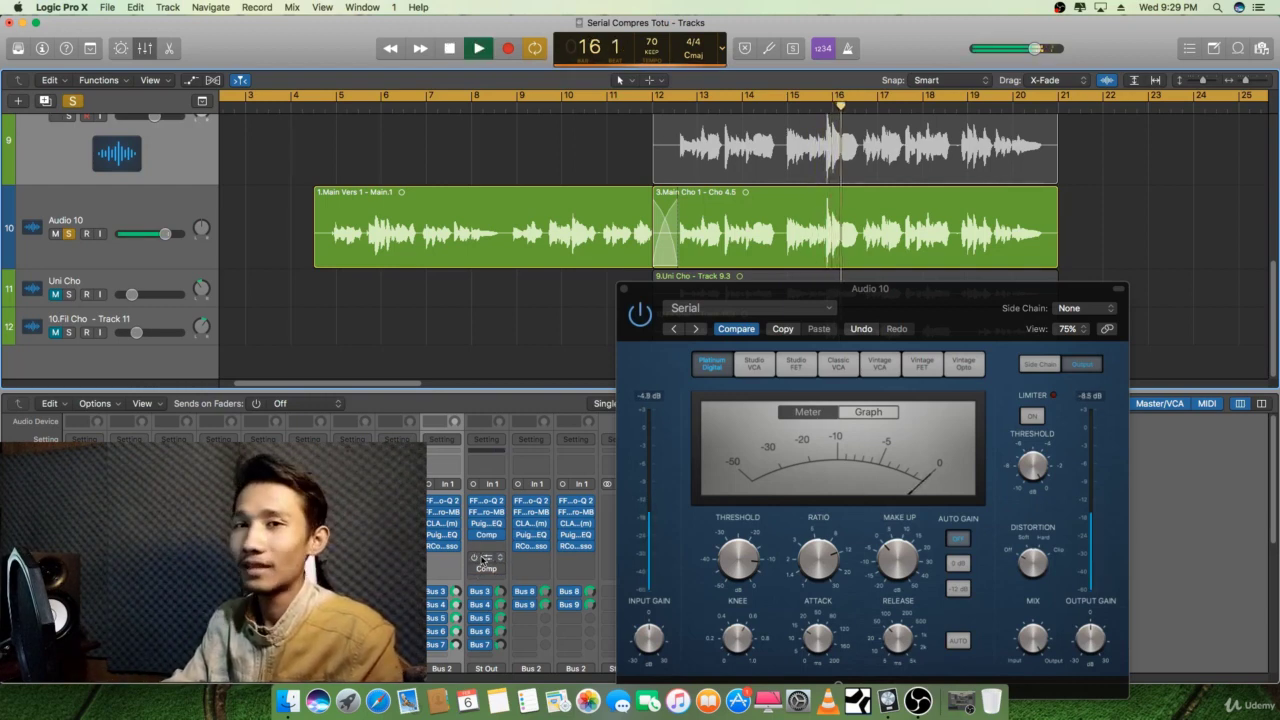
key("space")
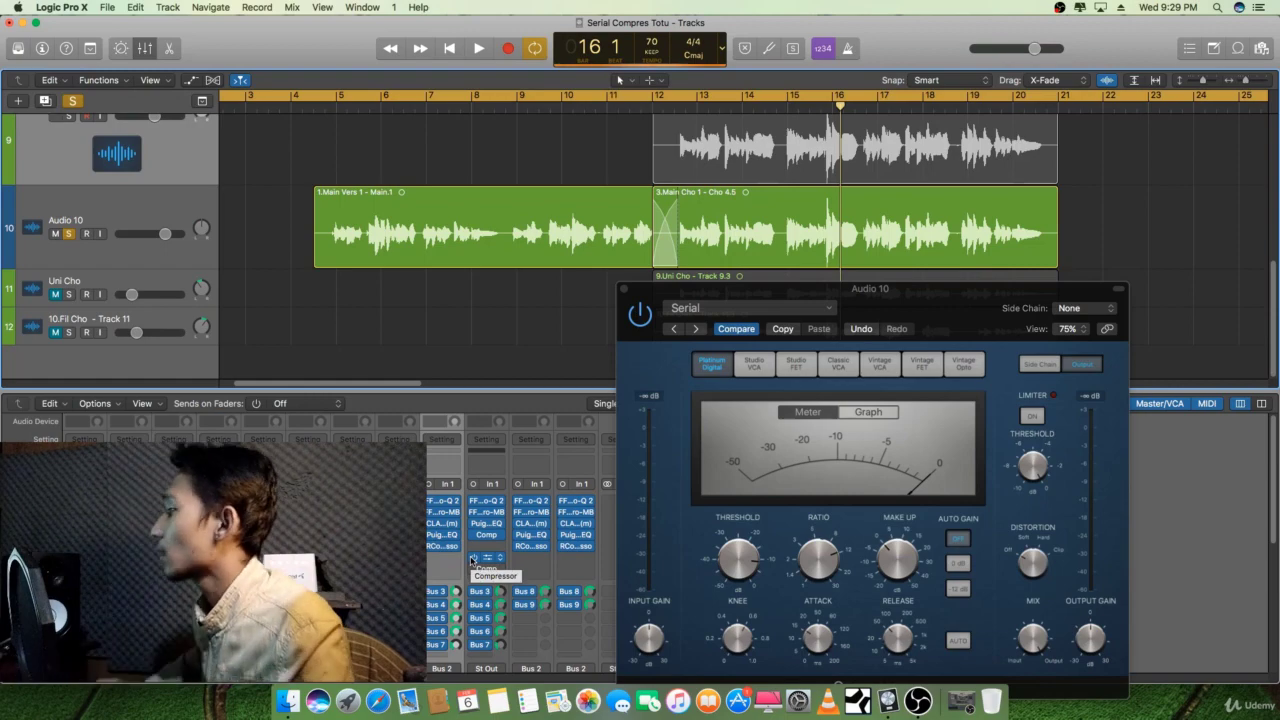
Replace the first compressor's window with the second compressor's on Audio 10, place it below the chorus region, and reset its make-up to 0 dB.
left_click(624, 290)
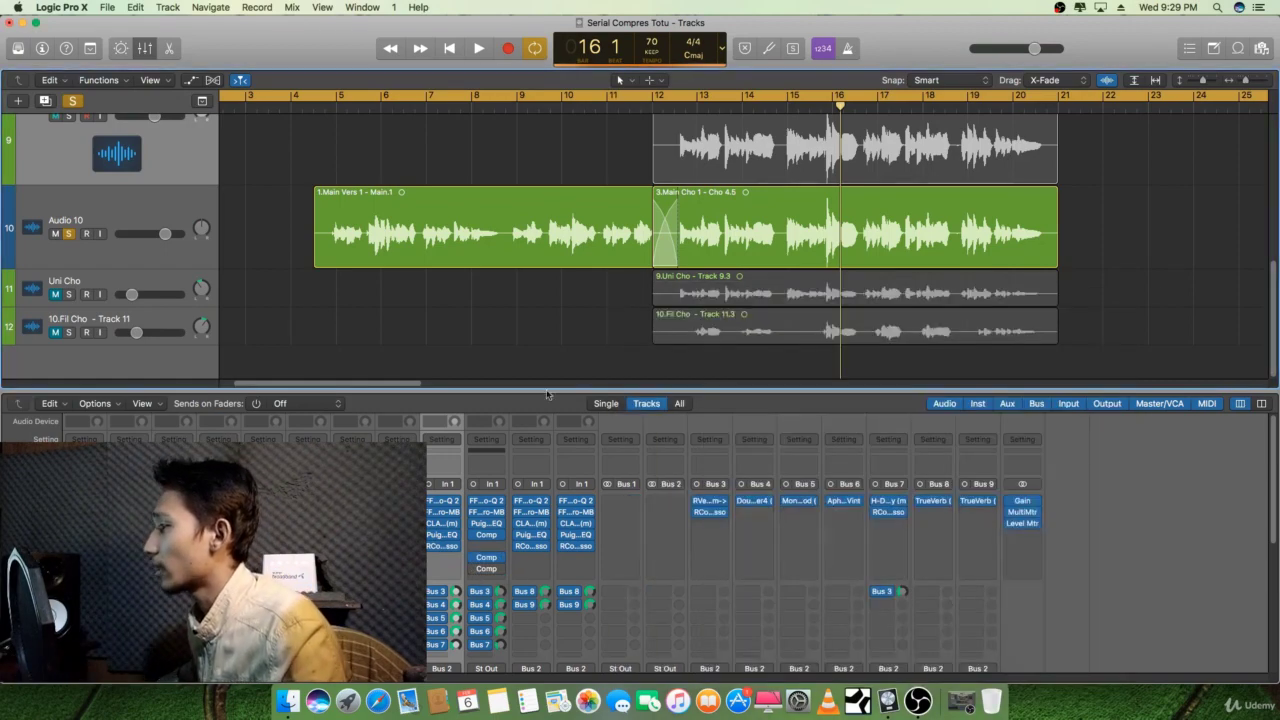
left_click(486, 567)
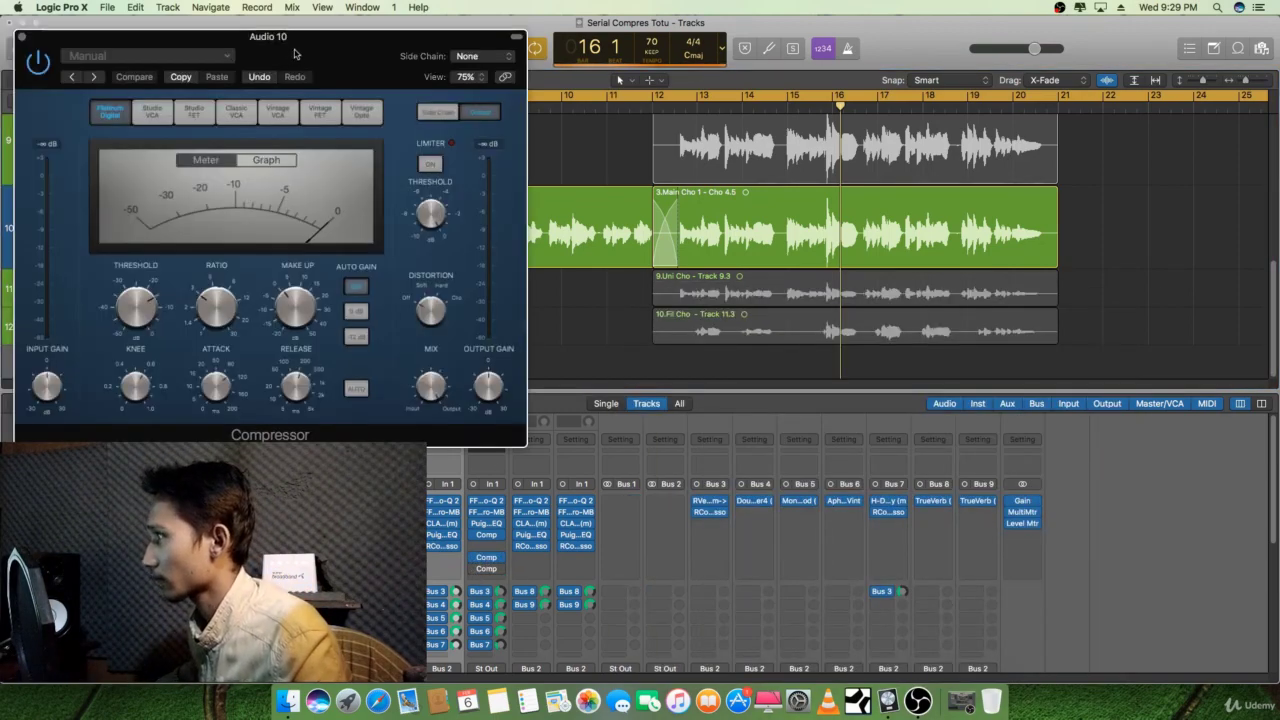
left_click_drag(292, 48, 879, 291)
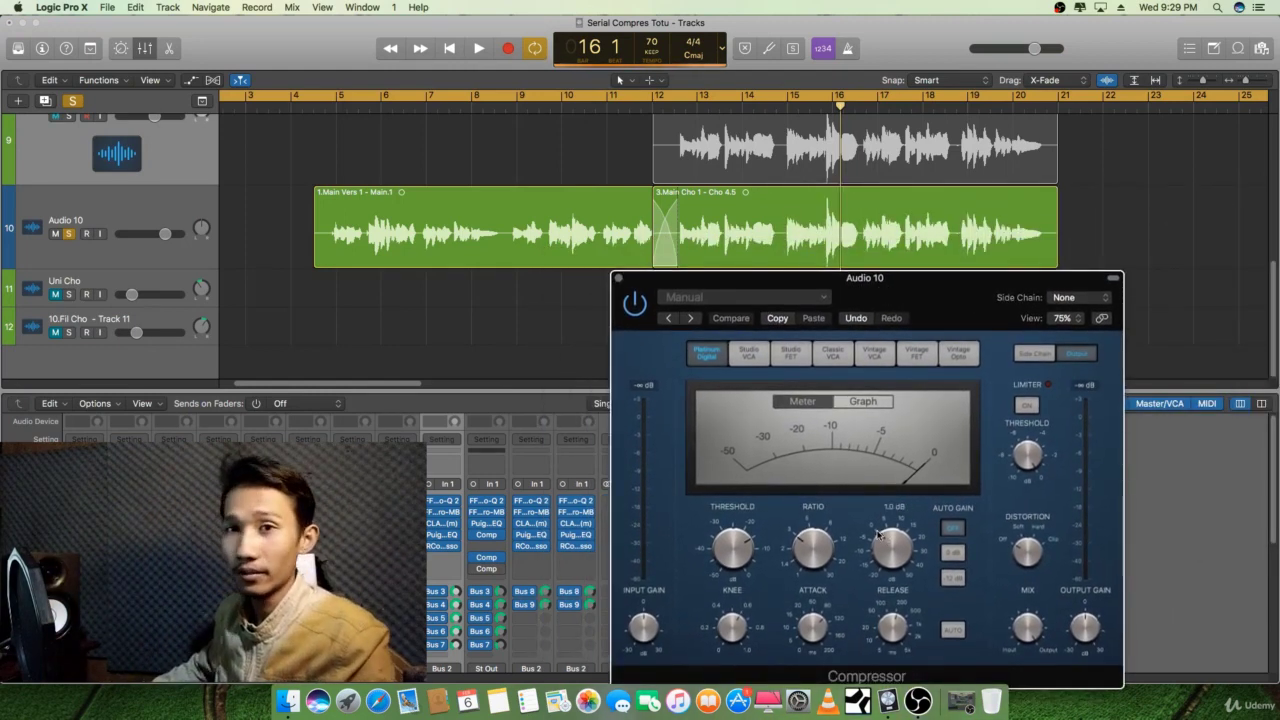
mouse_move(888, 548)
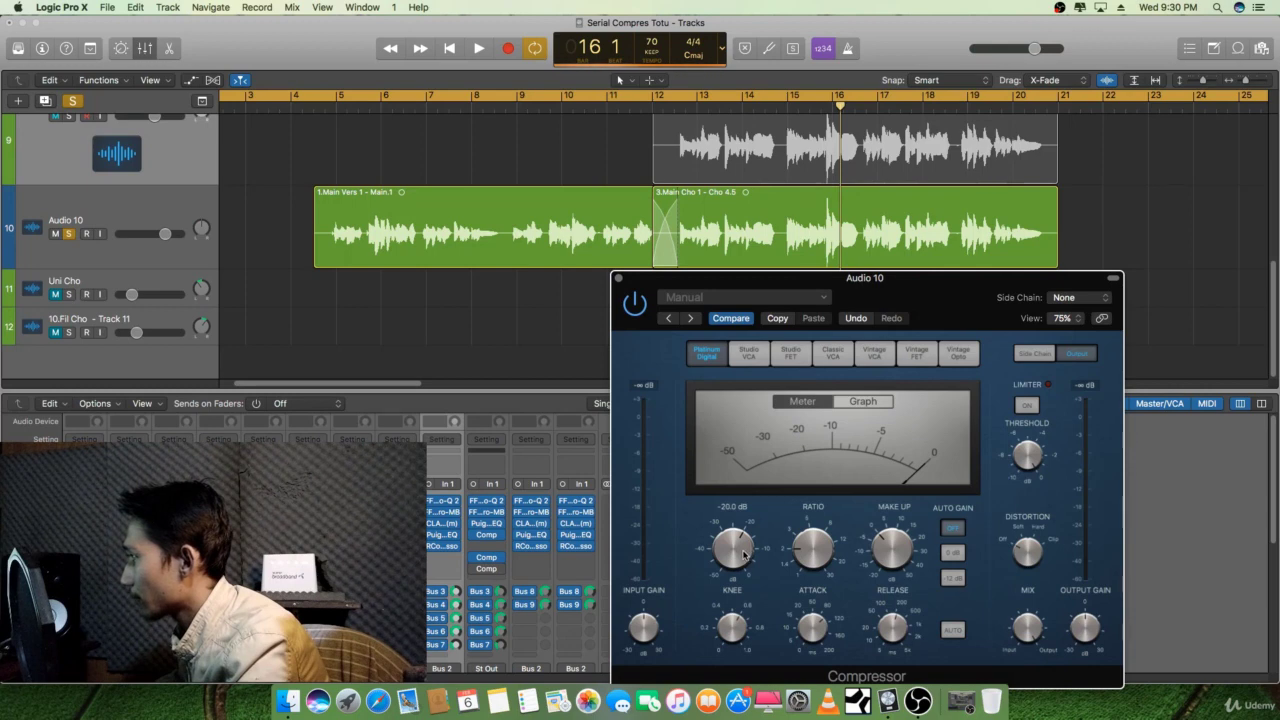
mouse_move(840, 562)
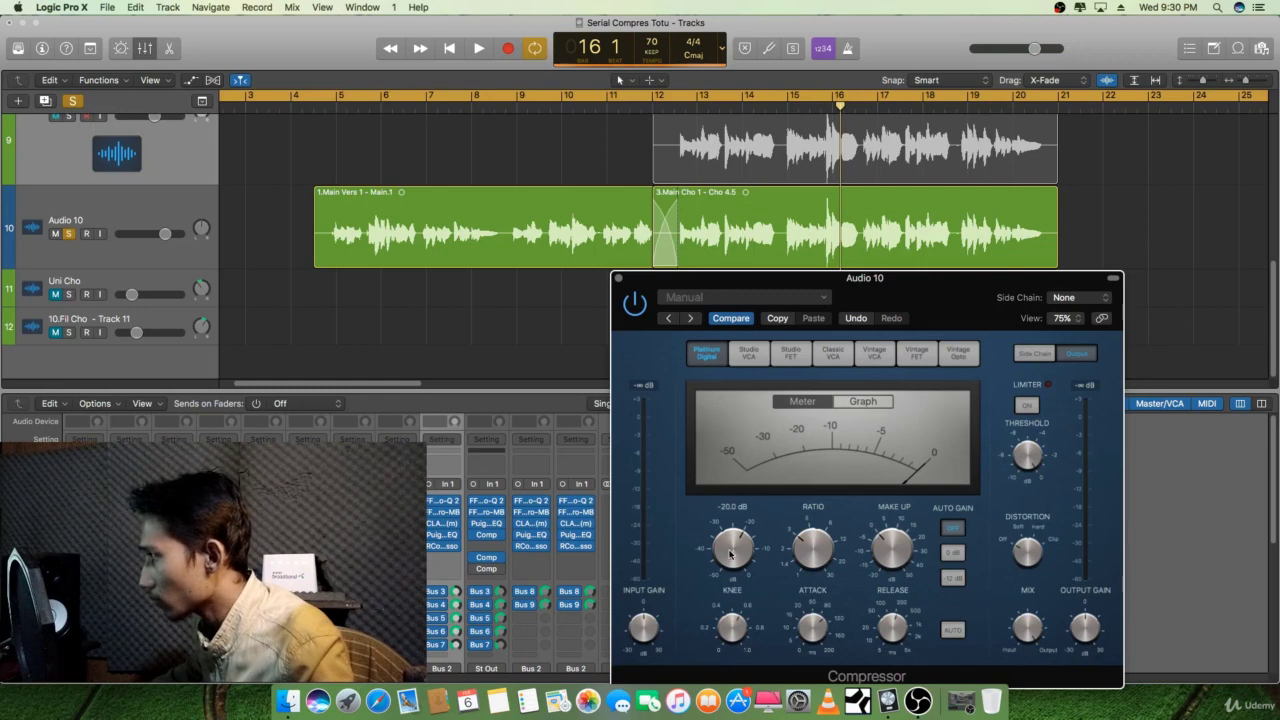
mouse_move(799, 633)
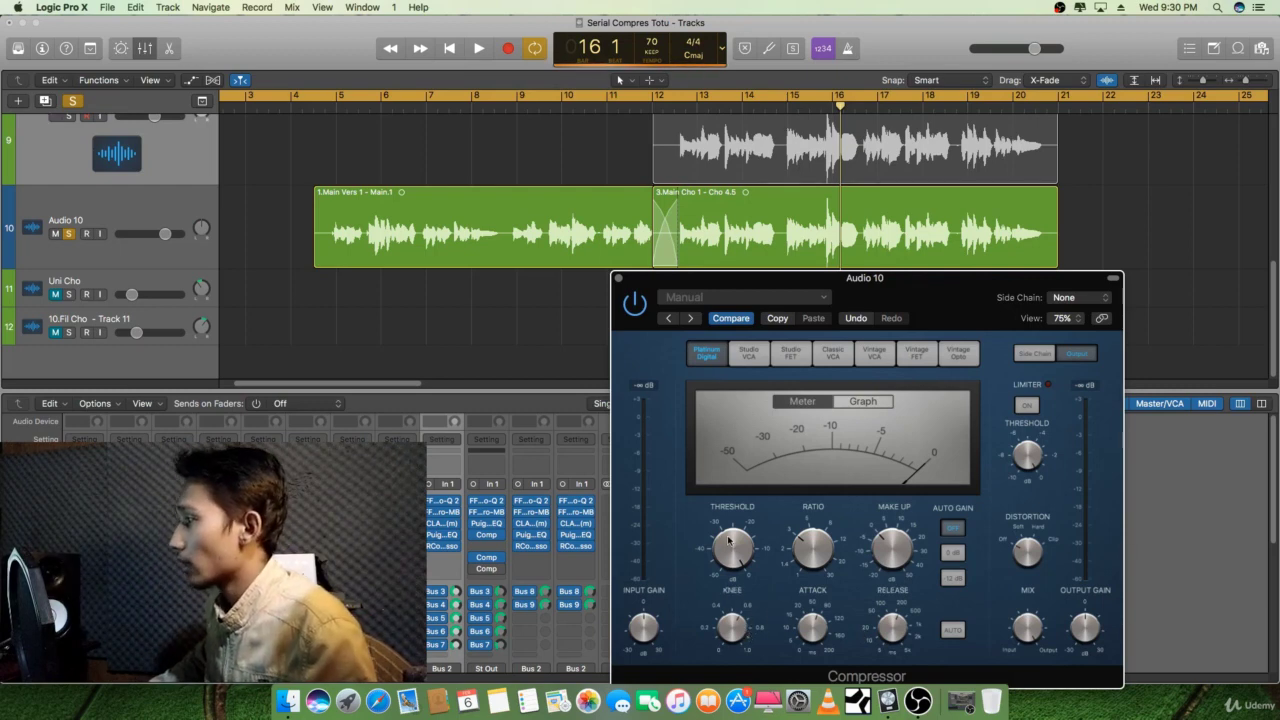
Reset the second compressor's threshold to 0 dB, play Audio 10 from bar 5, and lower the threshold to about -15.5 dB.
mouse_move(728, 542)
key("space")
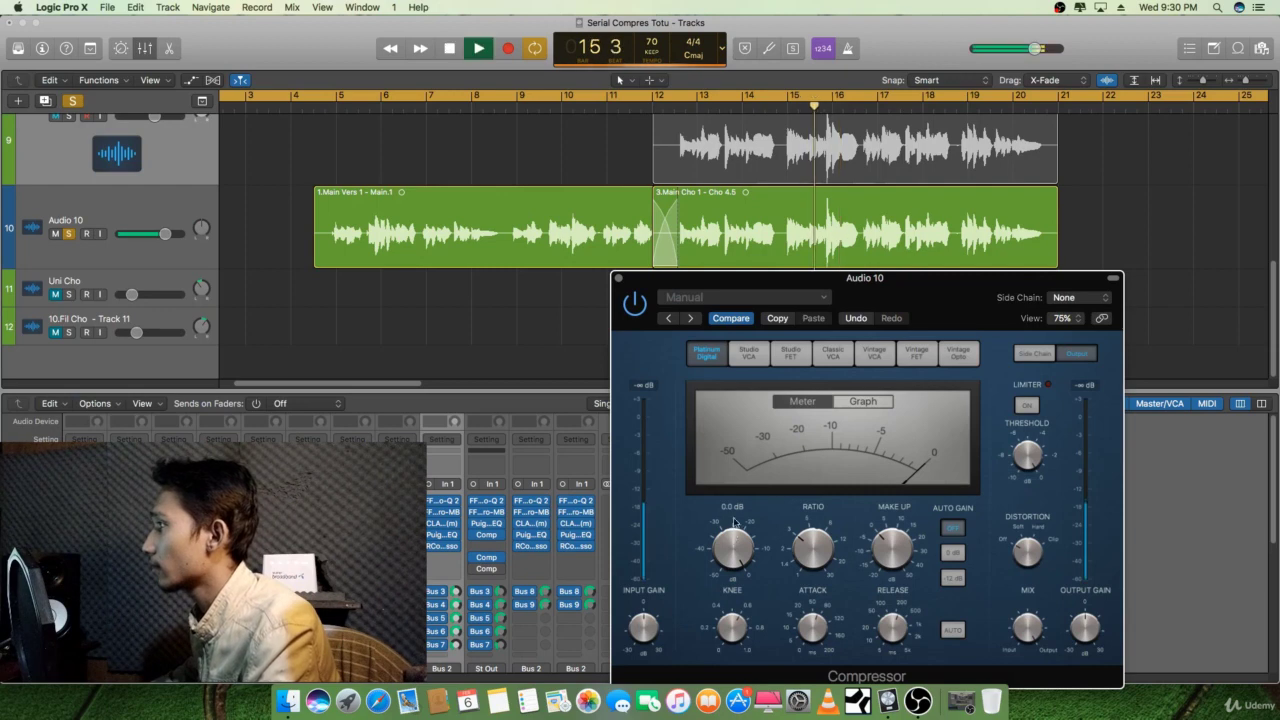
left_click(338, 104)
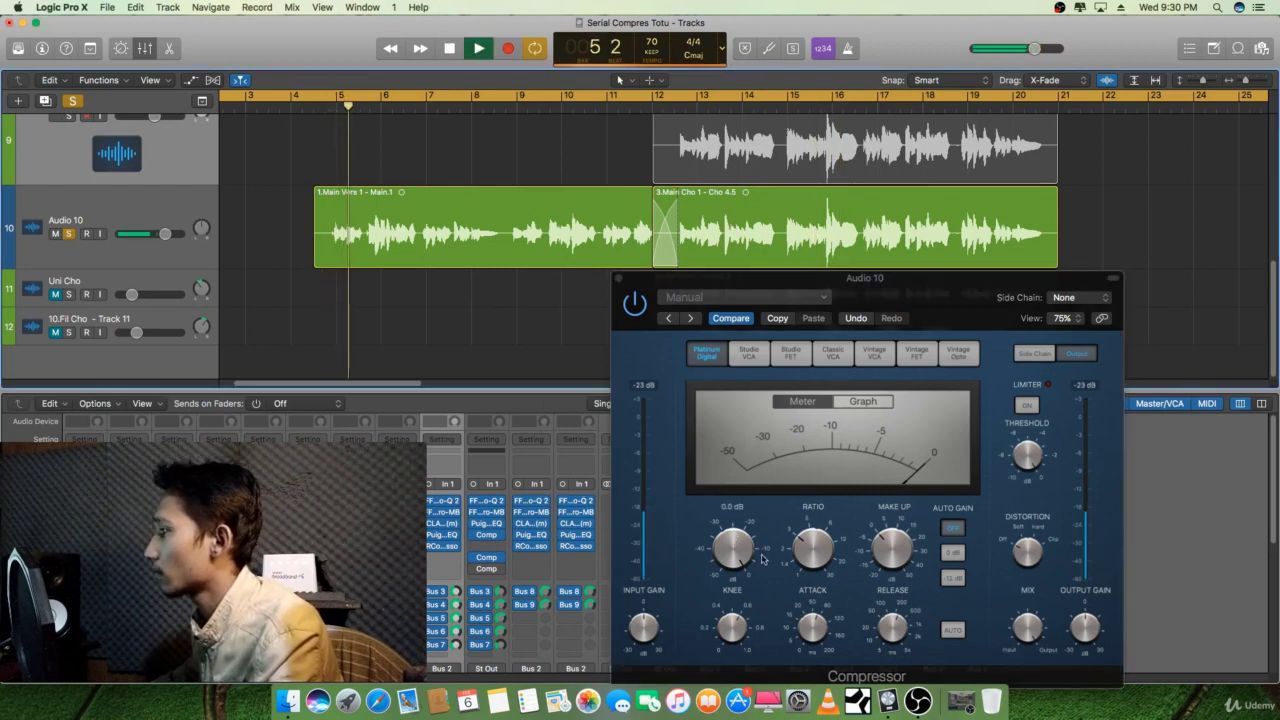
mouse_move(738, 546)
left_mouse_down()
mouse_move(756, 568)
mouse_move(755, 601)
mouse_move(722, 565)
left_mouse_up()
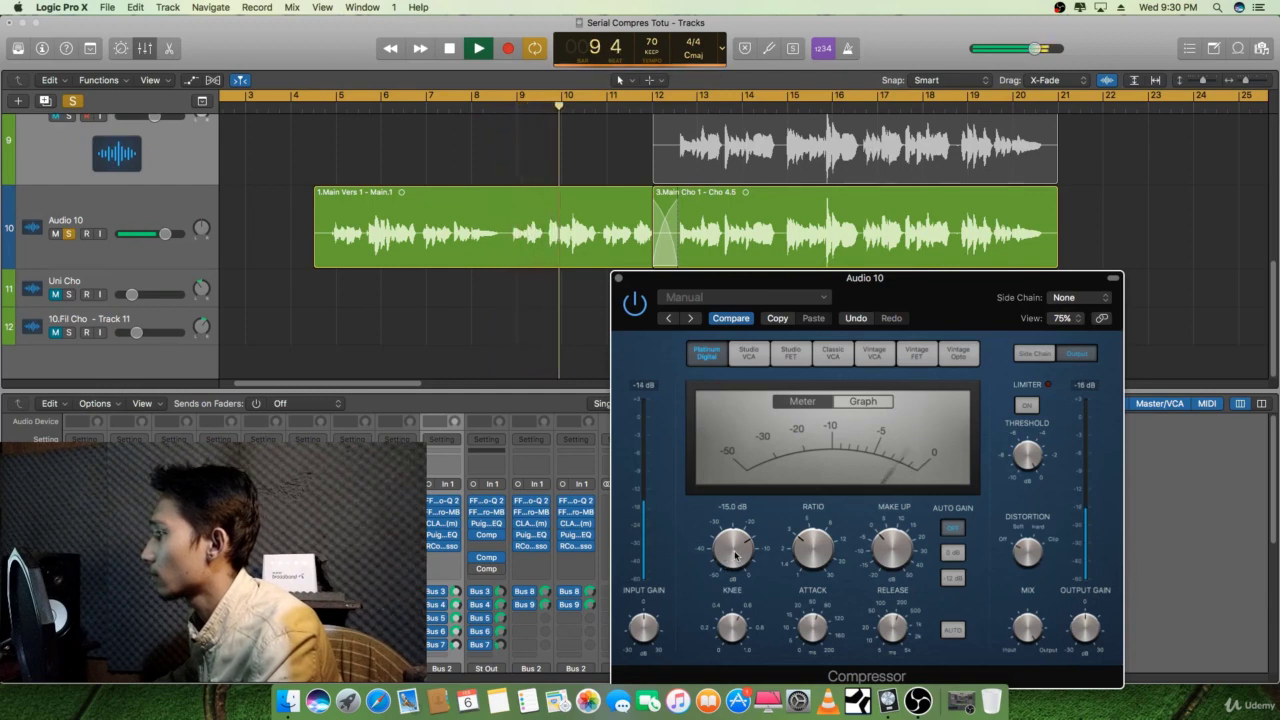
left_click_drag(735, 555, 735, 557)
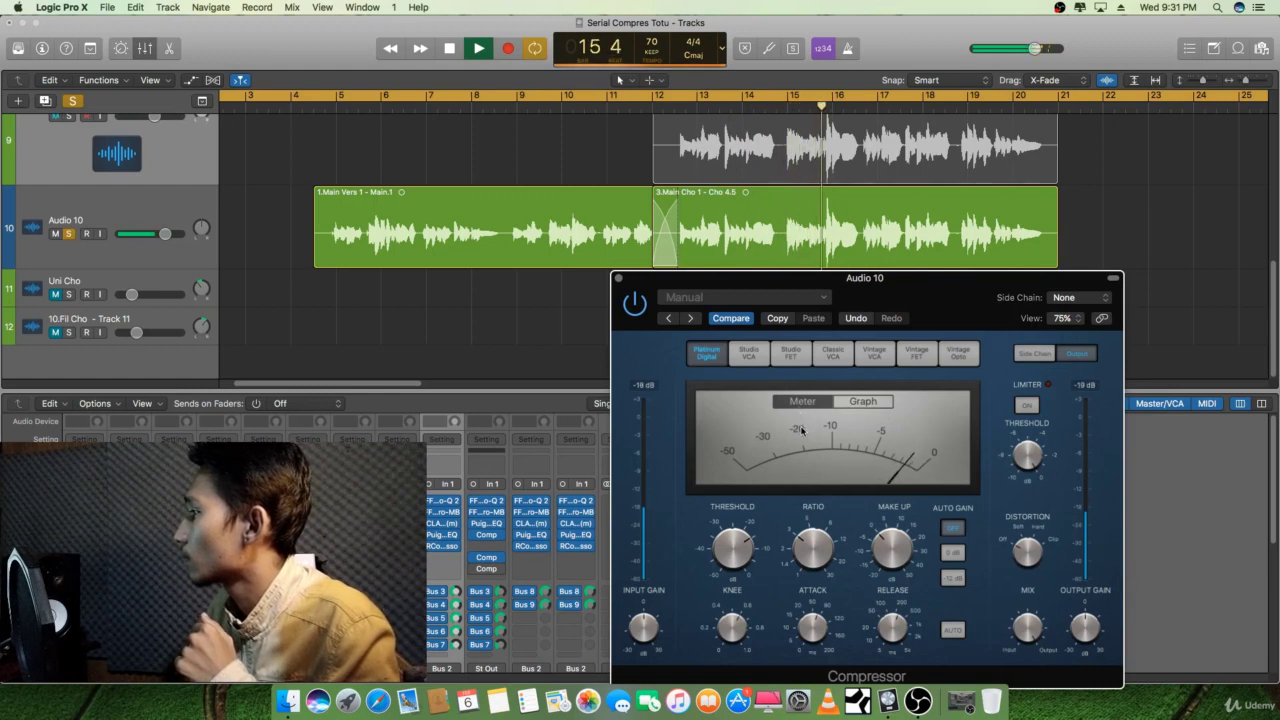
Fine-tune the second compressor's threshold on the peak near bar 16, trying -14.5 dB before setting about -13.5 dB.
key("space")
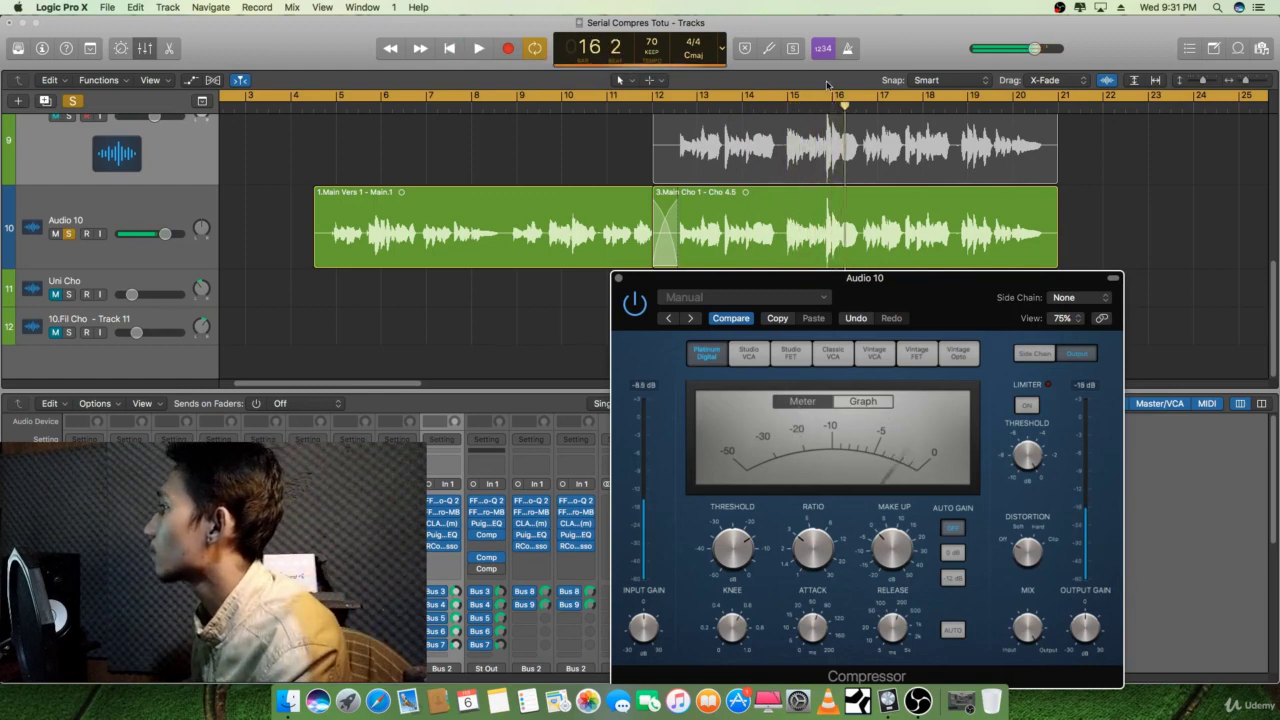
left_click(810, 107)
key("space")
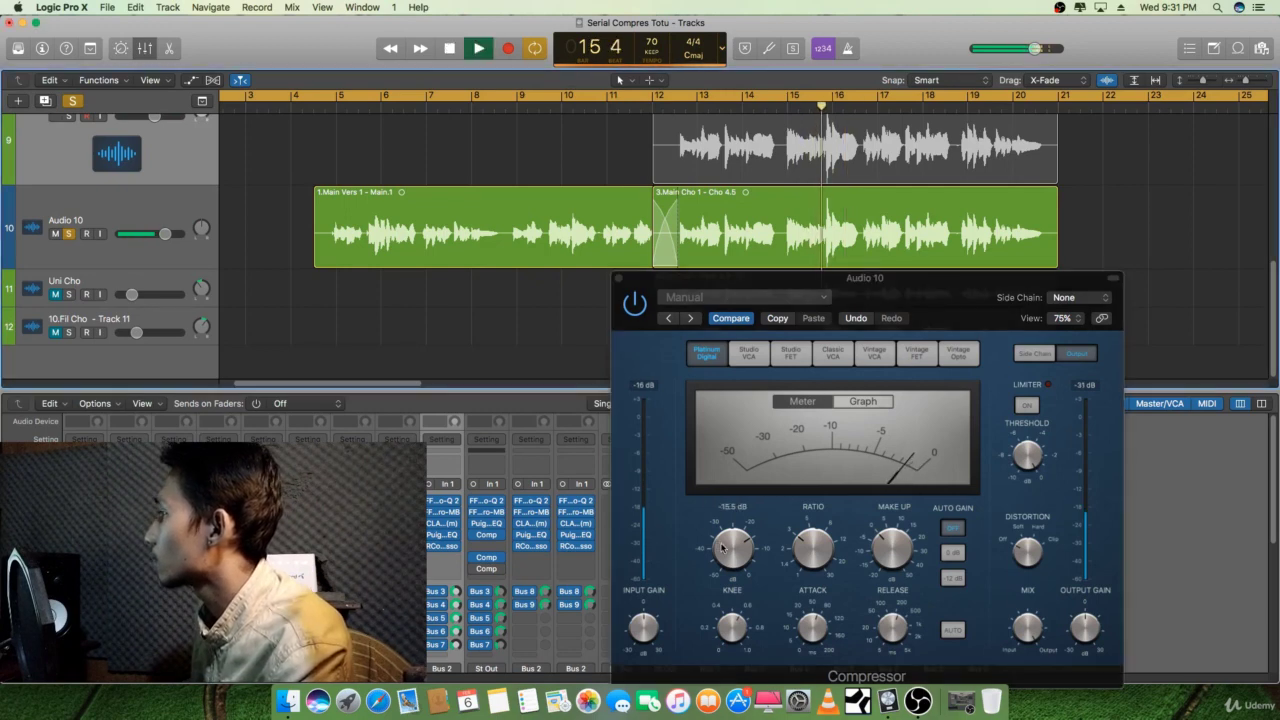
key("space")
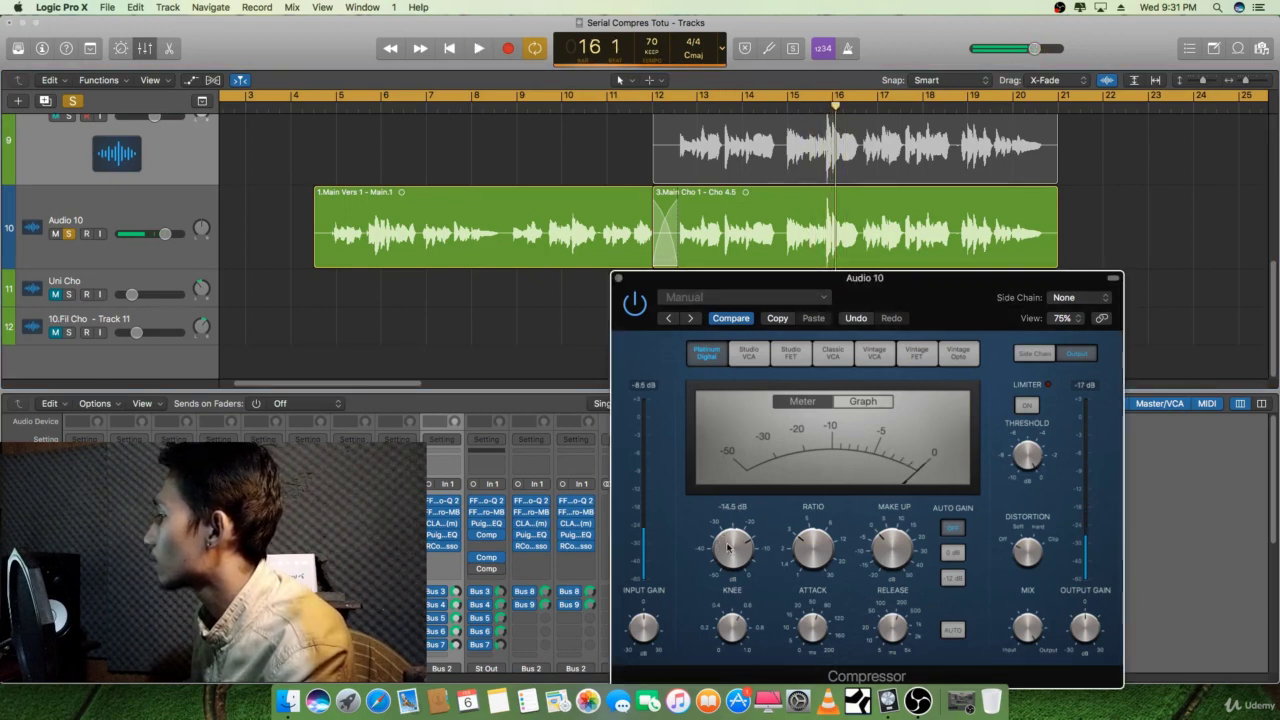
scroll(728, 547, "up", 1)
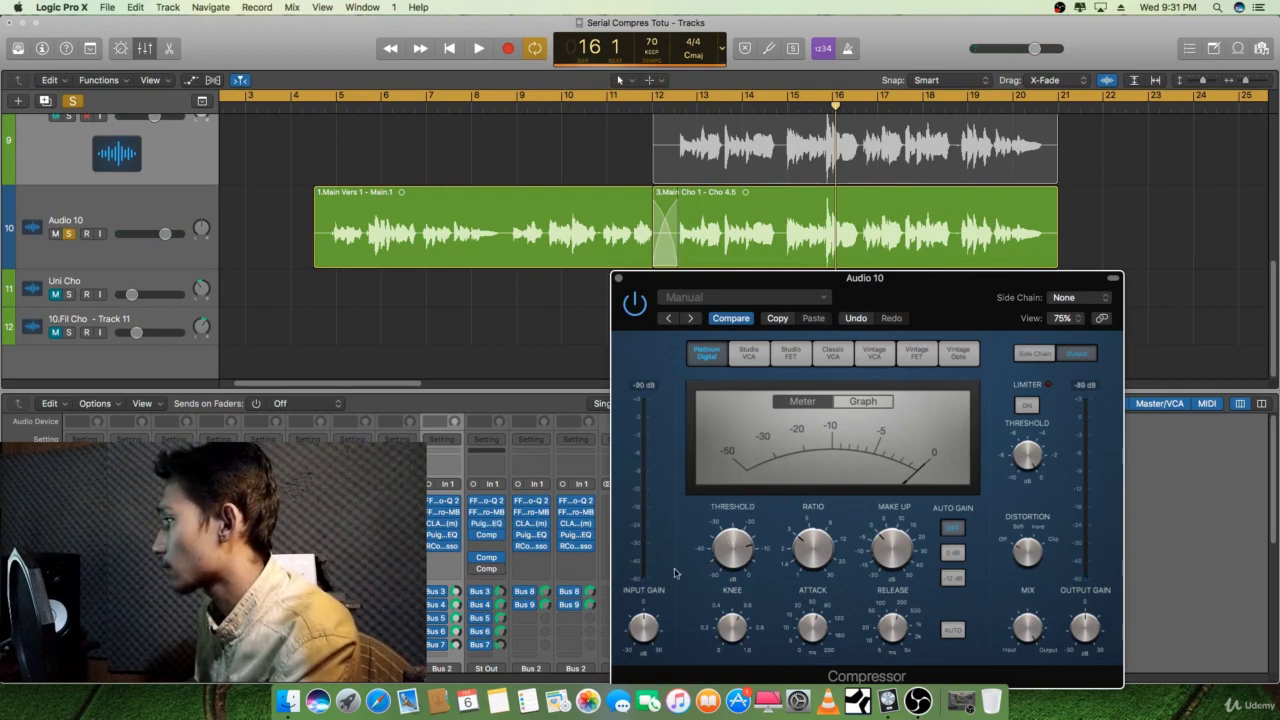
key("space")
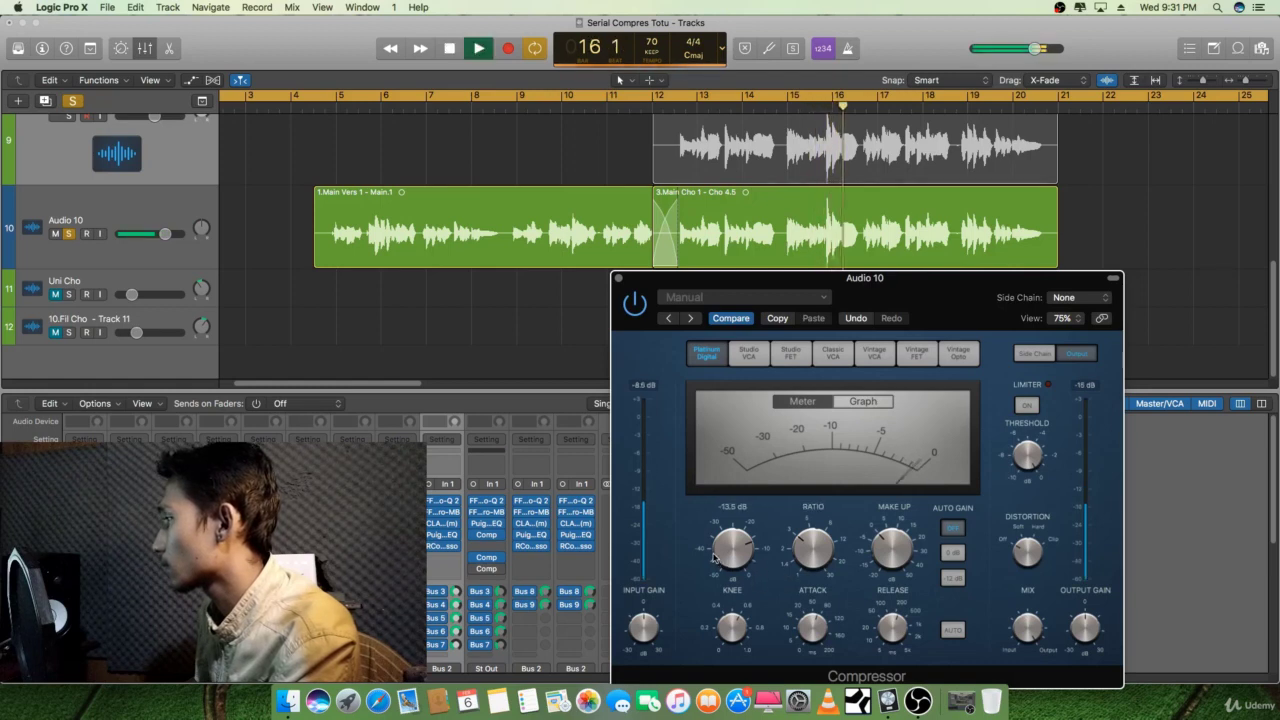
mouse_move(886, 556)
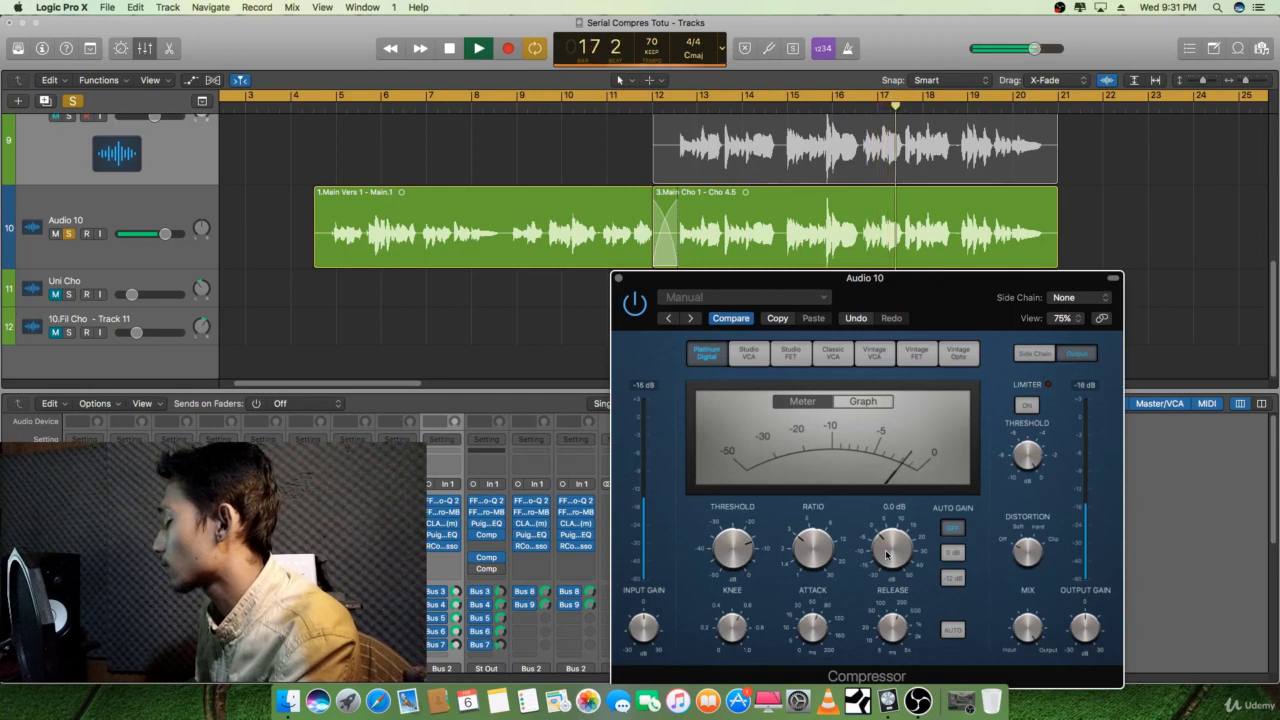
Replay the peak near bar 16 on Audio 10 with the second compressor active, and bypass it for comparison.
key("space")
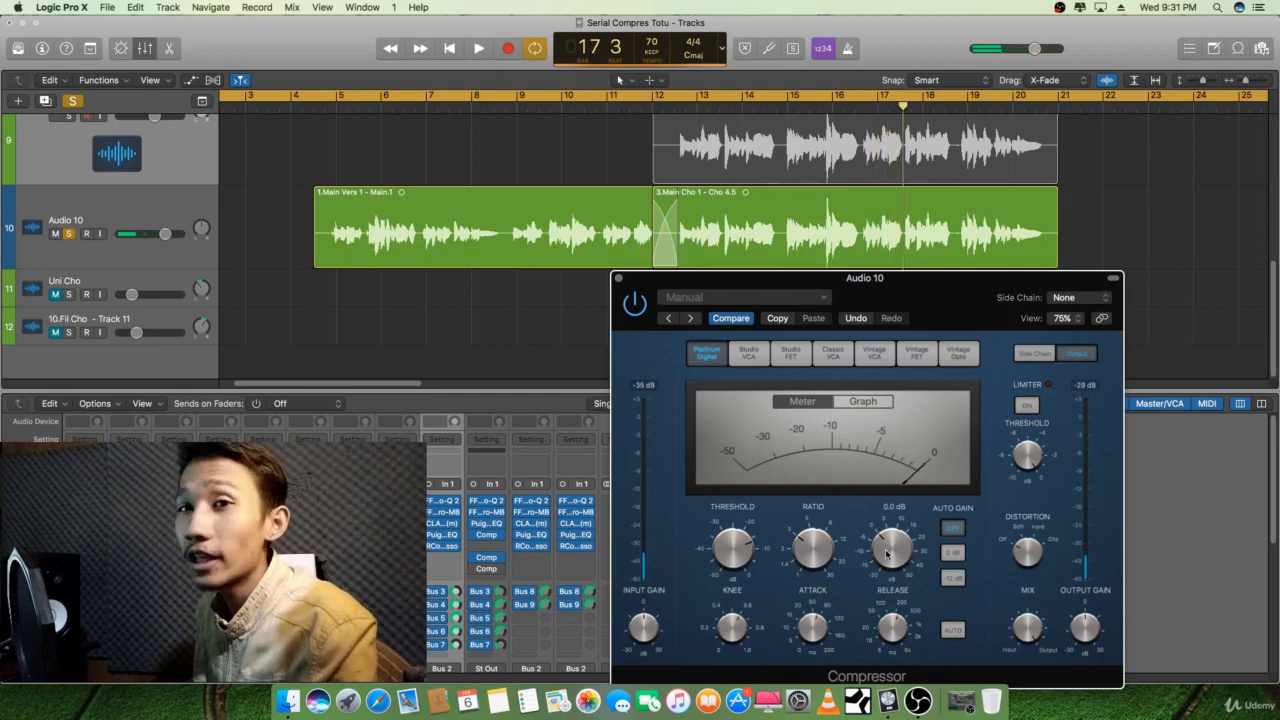
key("space")
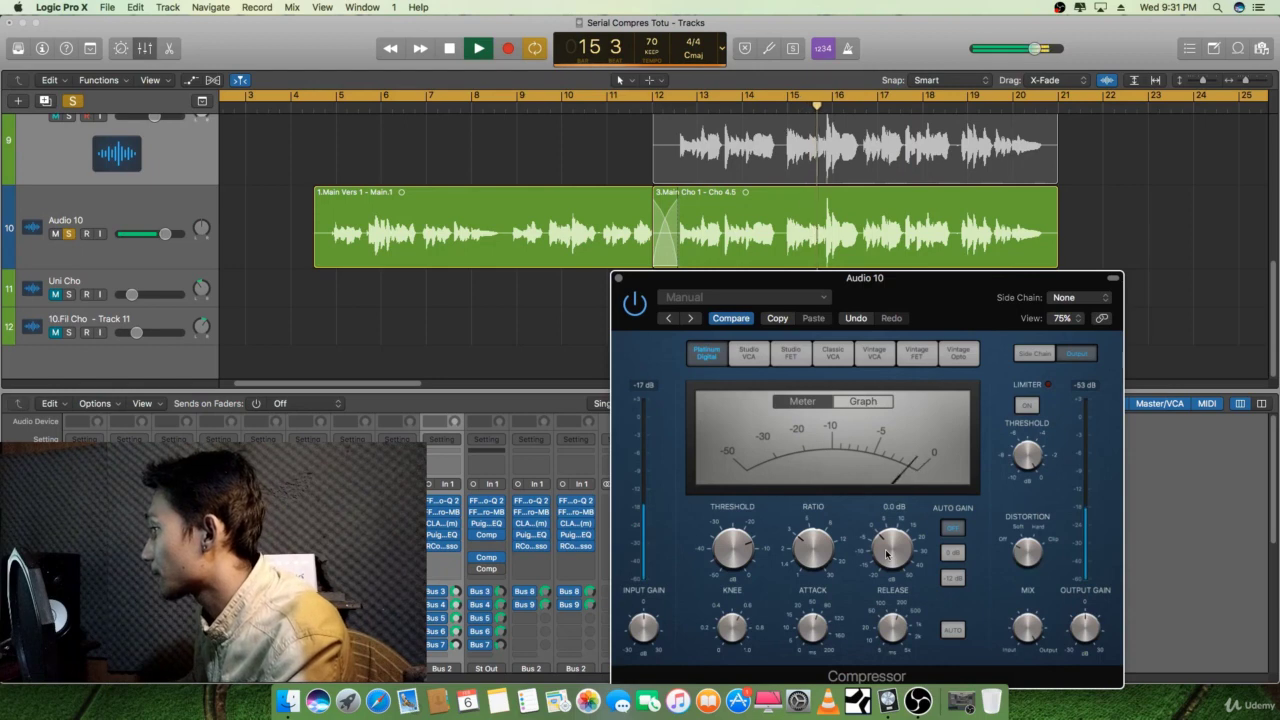
left_click_drag(886, 553, 886, 549)
left_click_drag(633, 306, 637, 313)
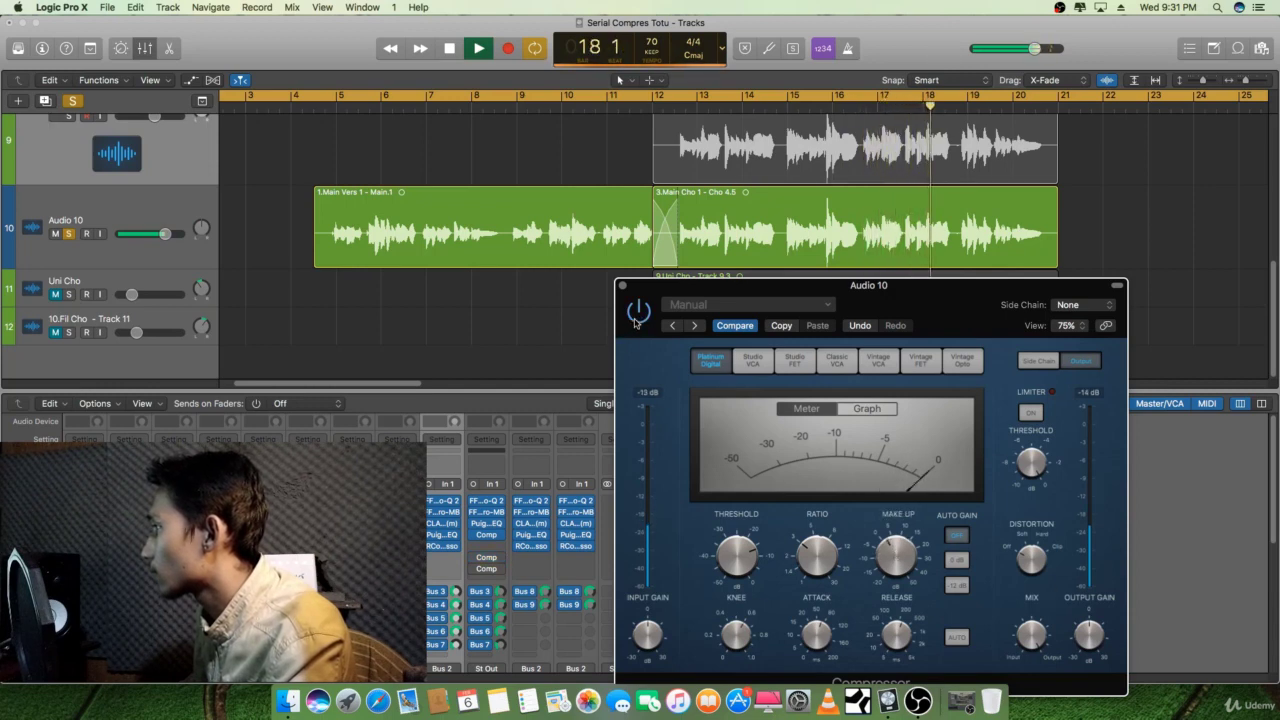
Match the second compressor's level by trying 0.5 dB of make-up, comparing it bypassed and active near bar 16, and setting make-up to 1.0 dB.
left_click_drag(895, 552, 893, 560)
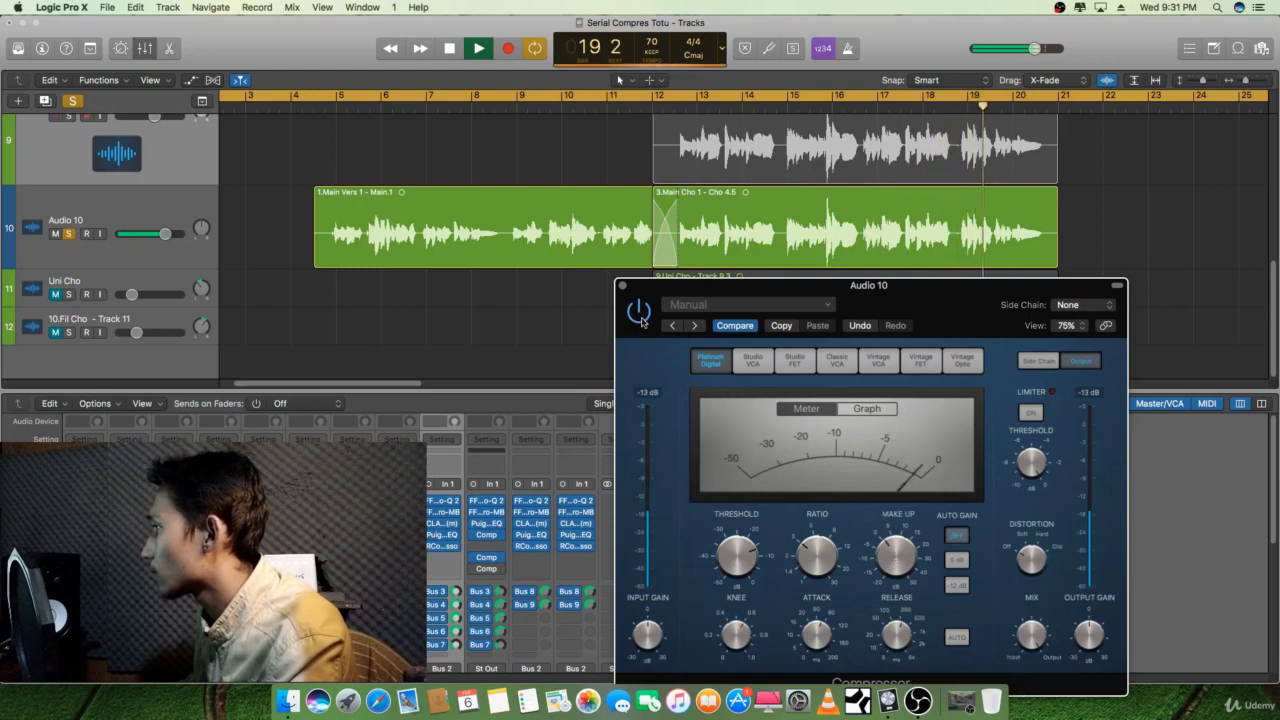
left_click_drag(895, 556, 895, 567)
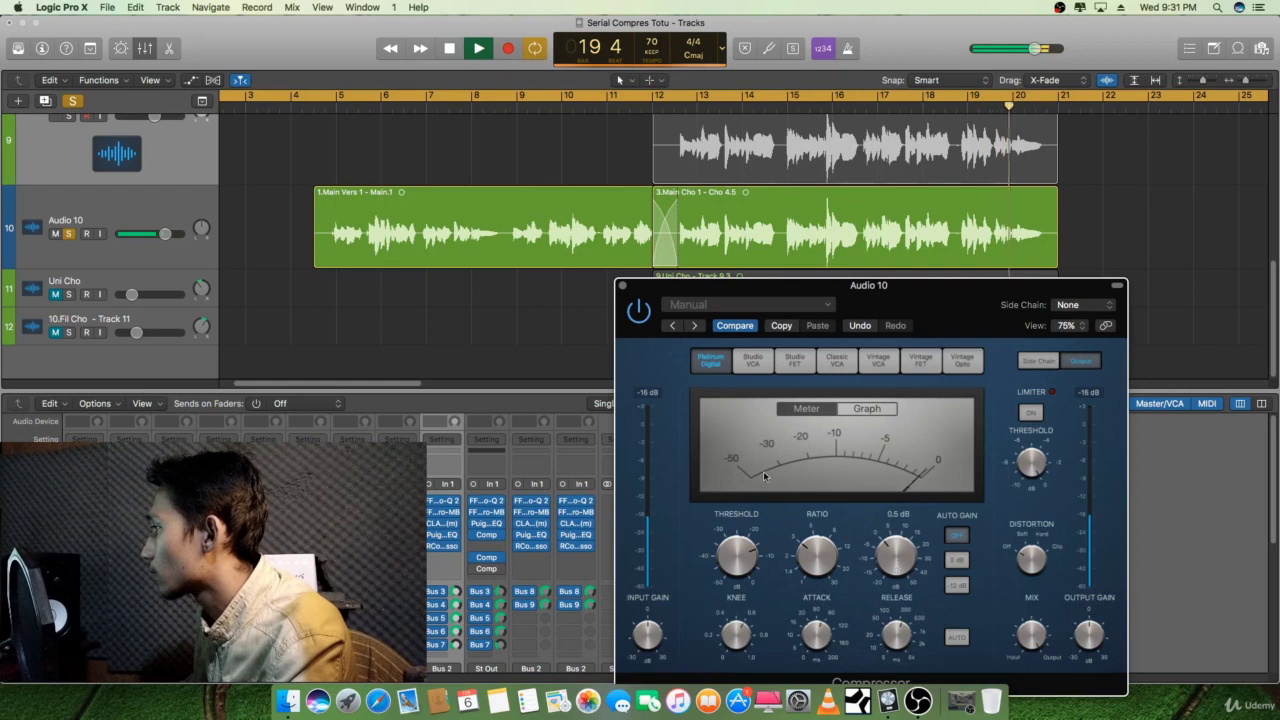
key("space")
key("space")
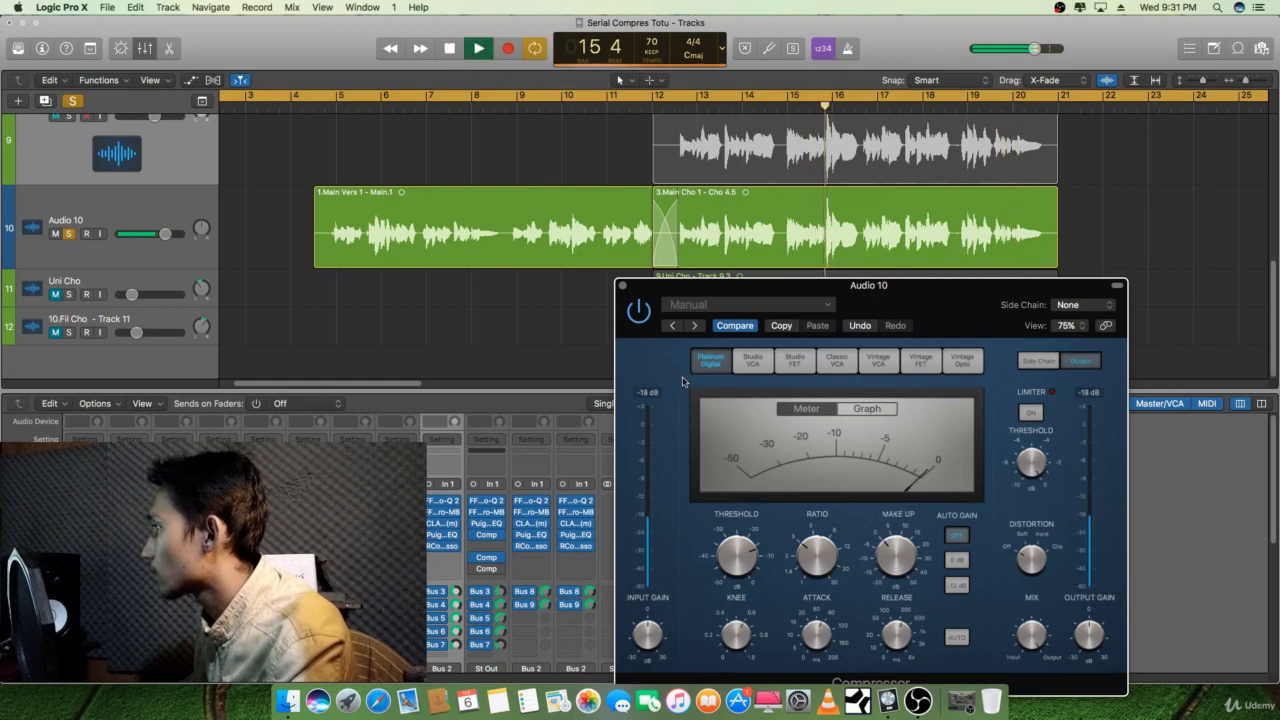
key("space")
key("space")
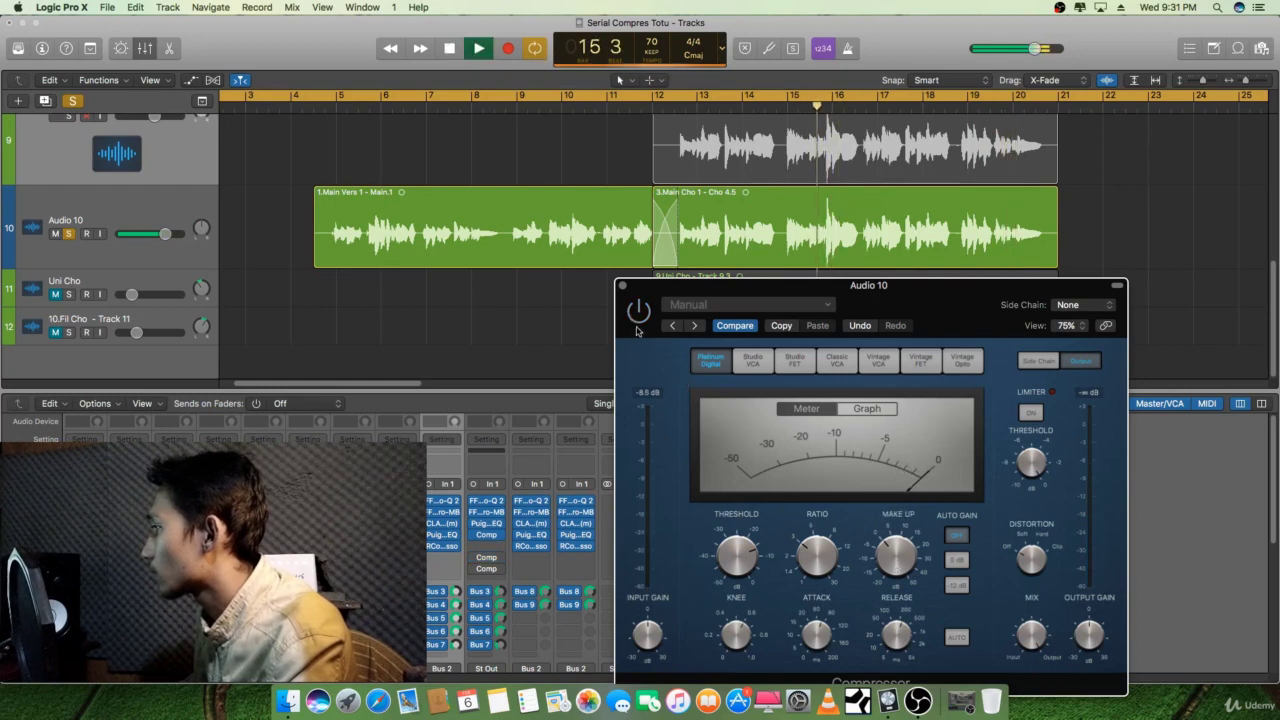
key("space")
key("space")
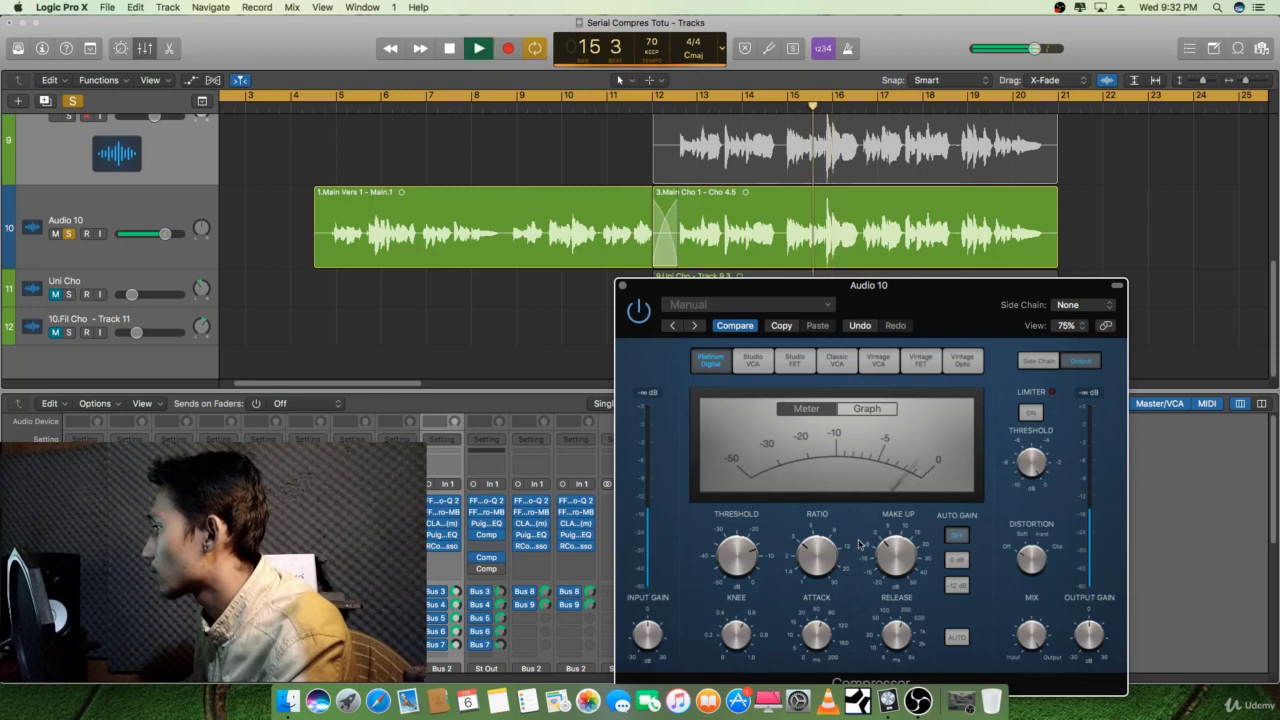
mouse_move(901, 560)
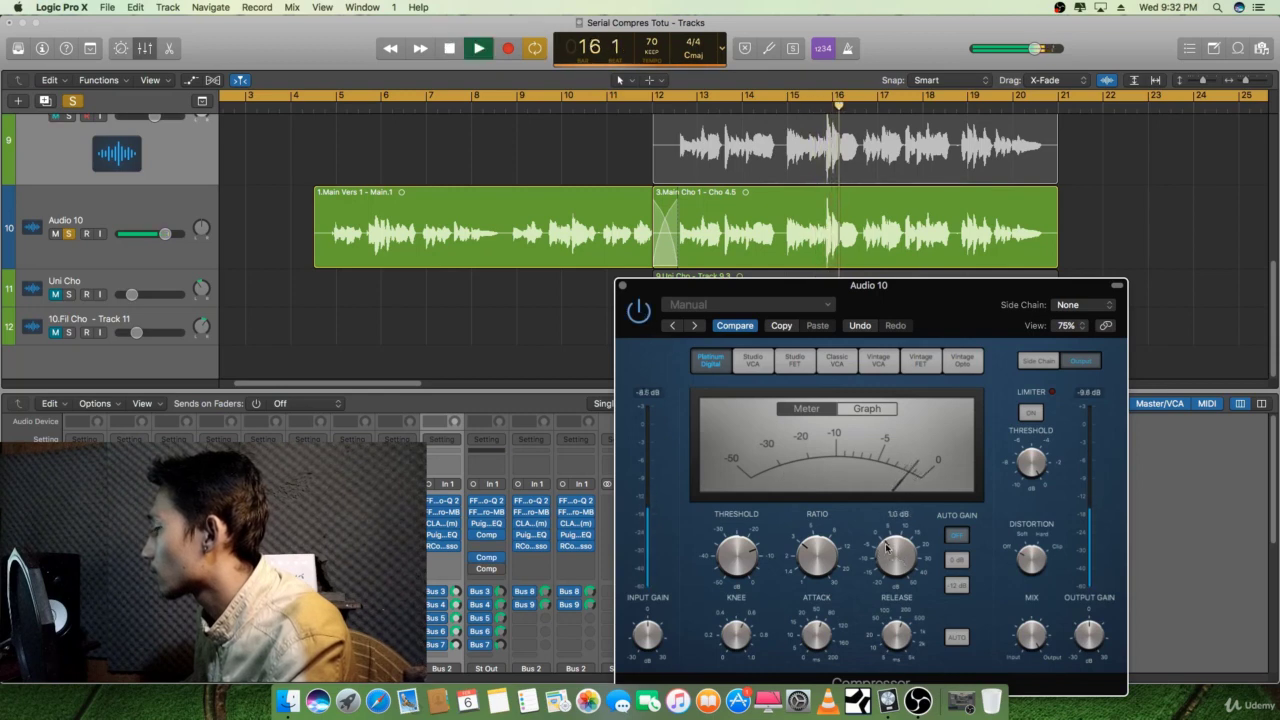
key("space")
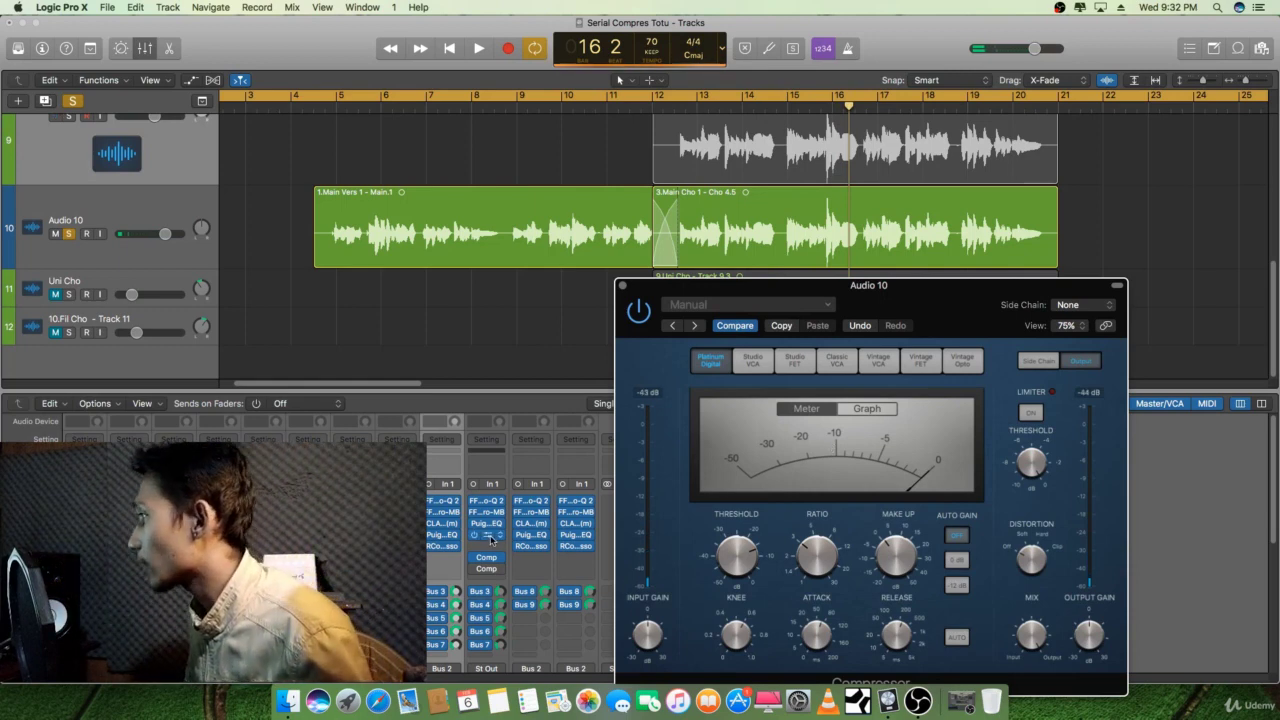
Arrange the windows of Audio 10's two serial compressors side by side, with the one using the Serial preset on the right.
left_click(486, 568)
left_click_drag(817, 295, 369, 279)
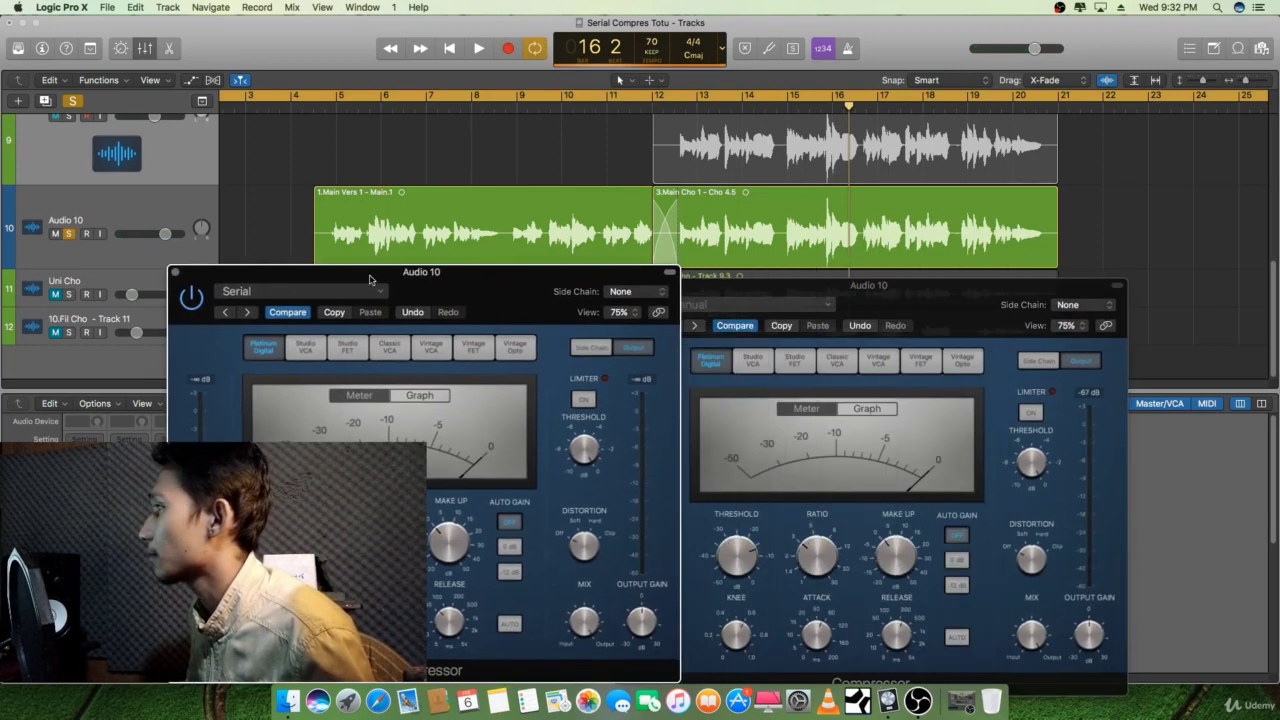
left_click(174, 272)
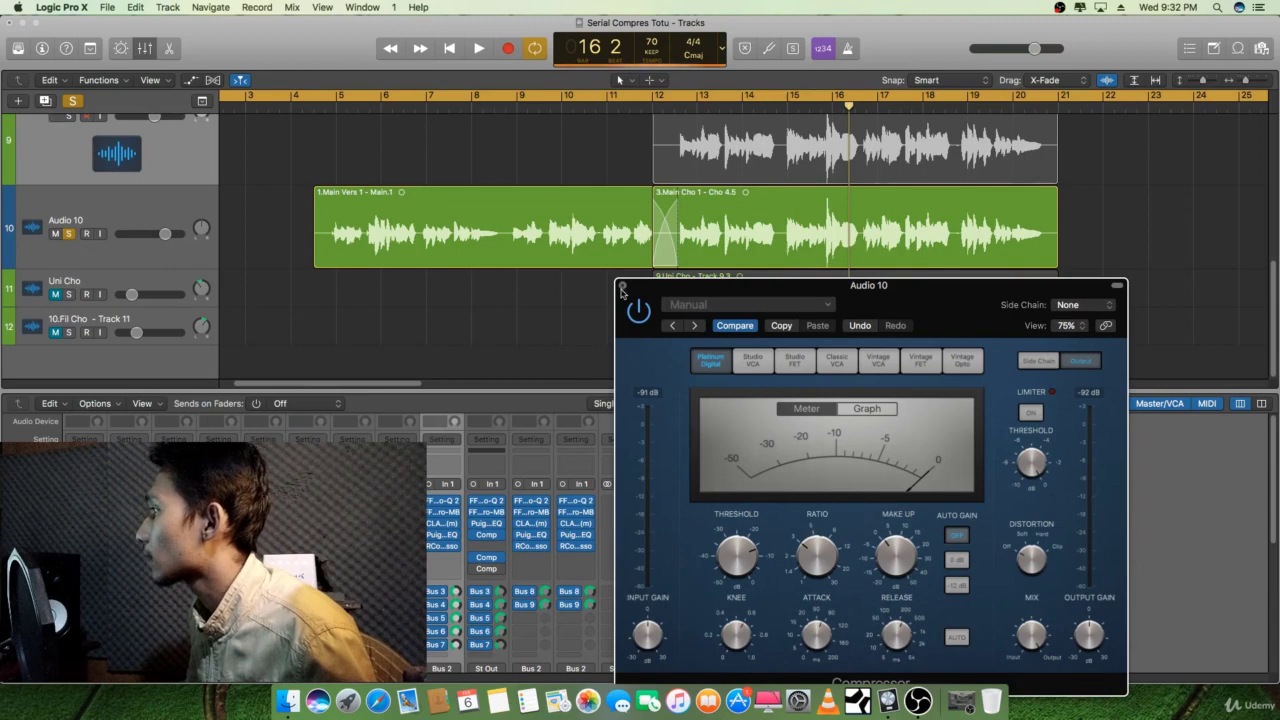
left_click(621, 287)
left_click(489, 537)
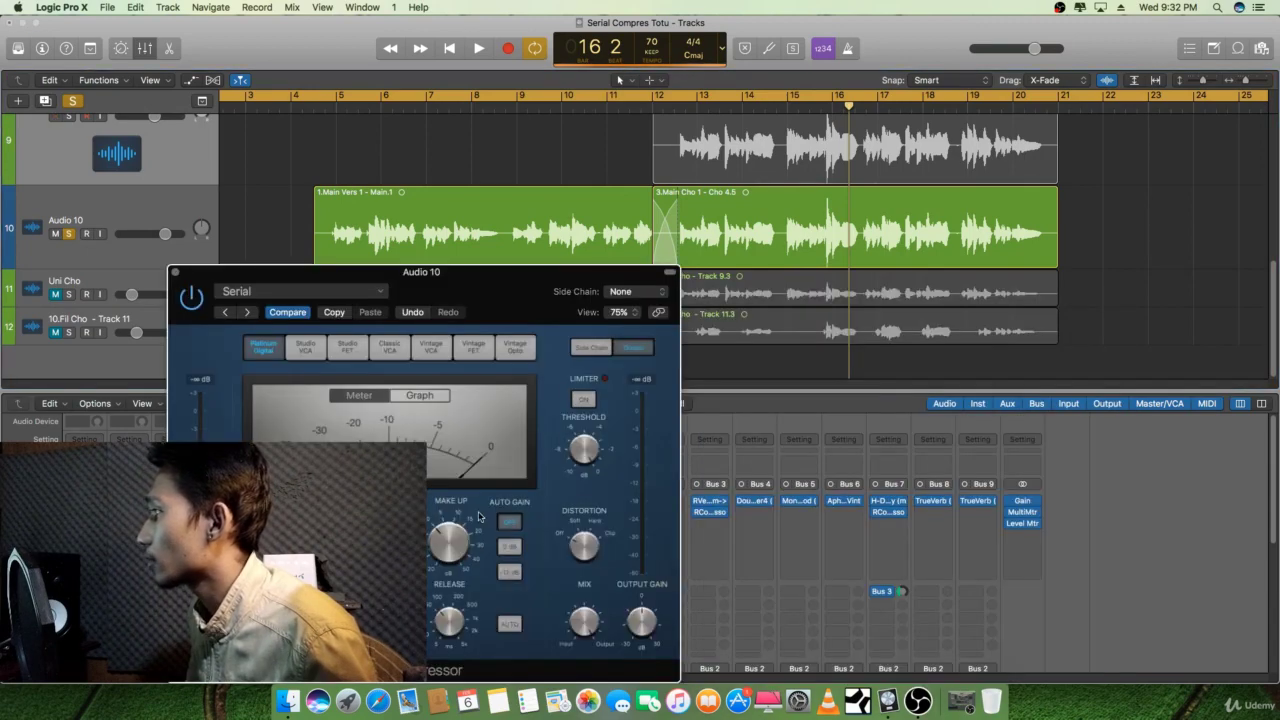
left_click_drag(489, 285, 1046, 215)
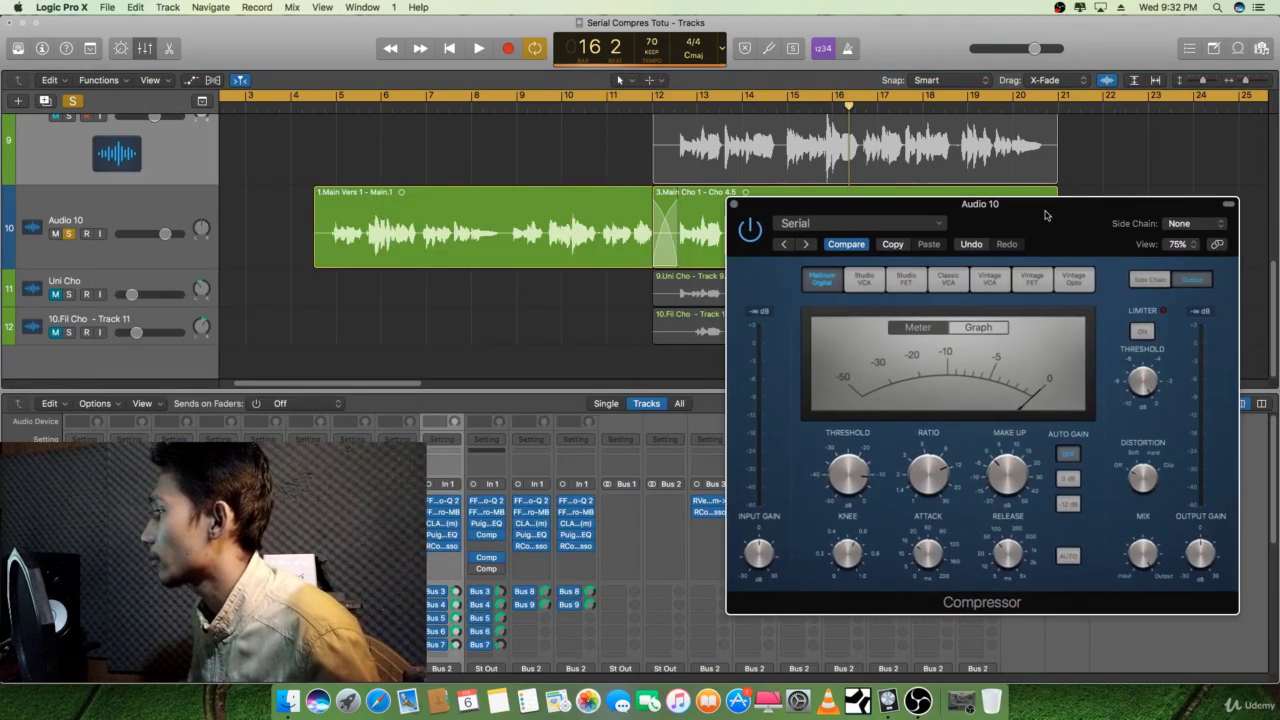
left_click(487, 567)
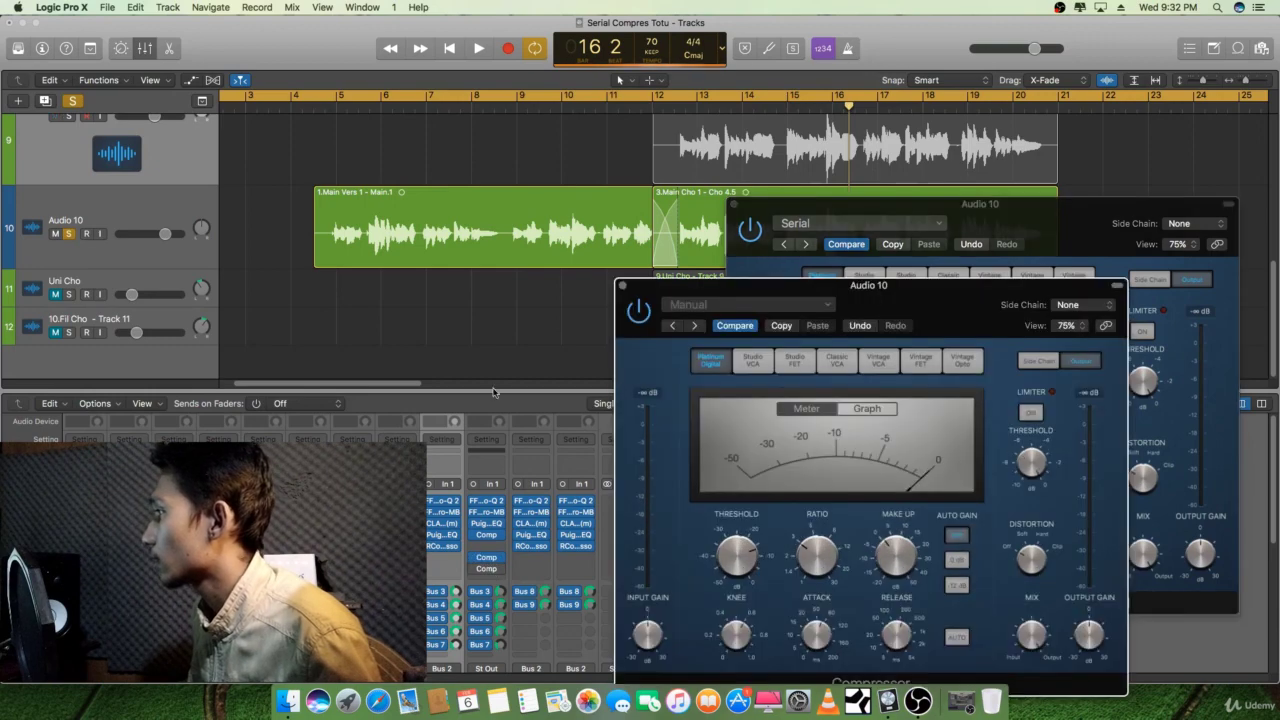
left_click_drag(653, 188, 551, 204)
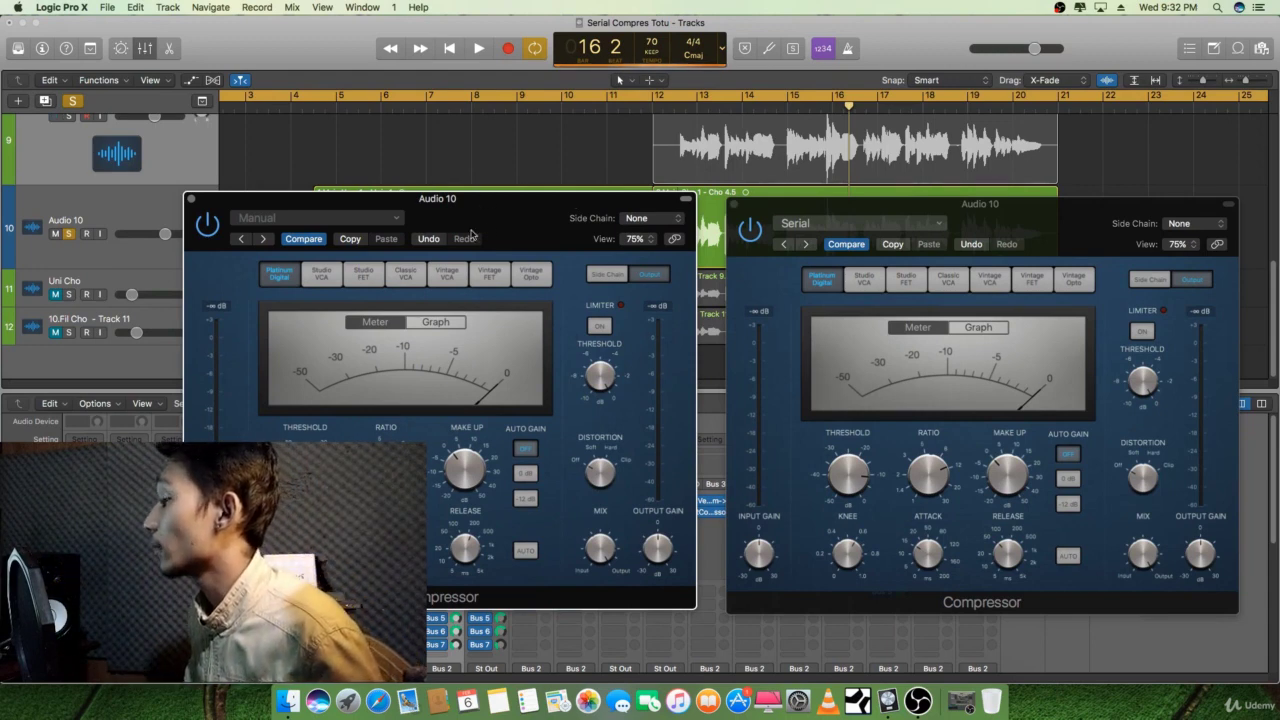
Play Audio 10 from bar 12 past the peak near bar 16, watching the meters of both serial compressors.
left_click(664, 105)
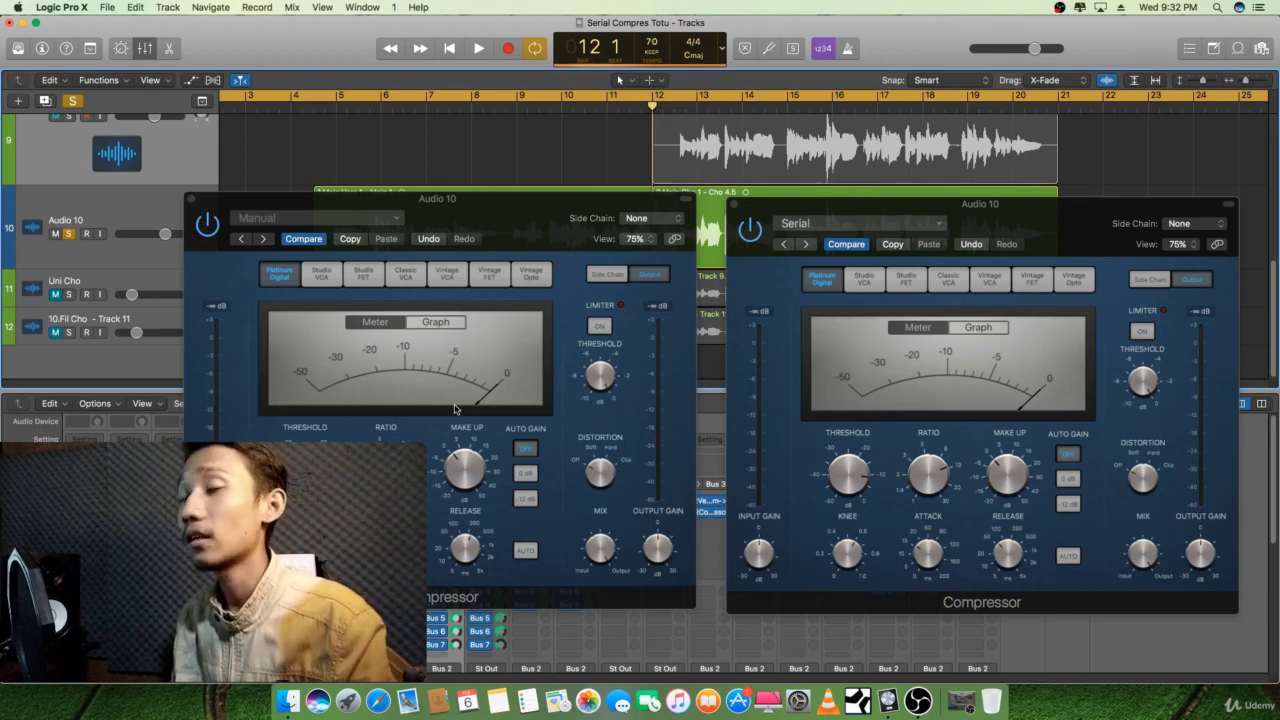
key("space")
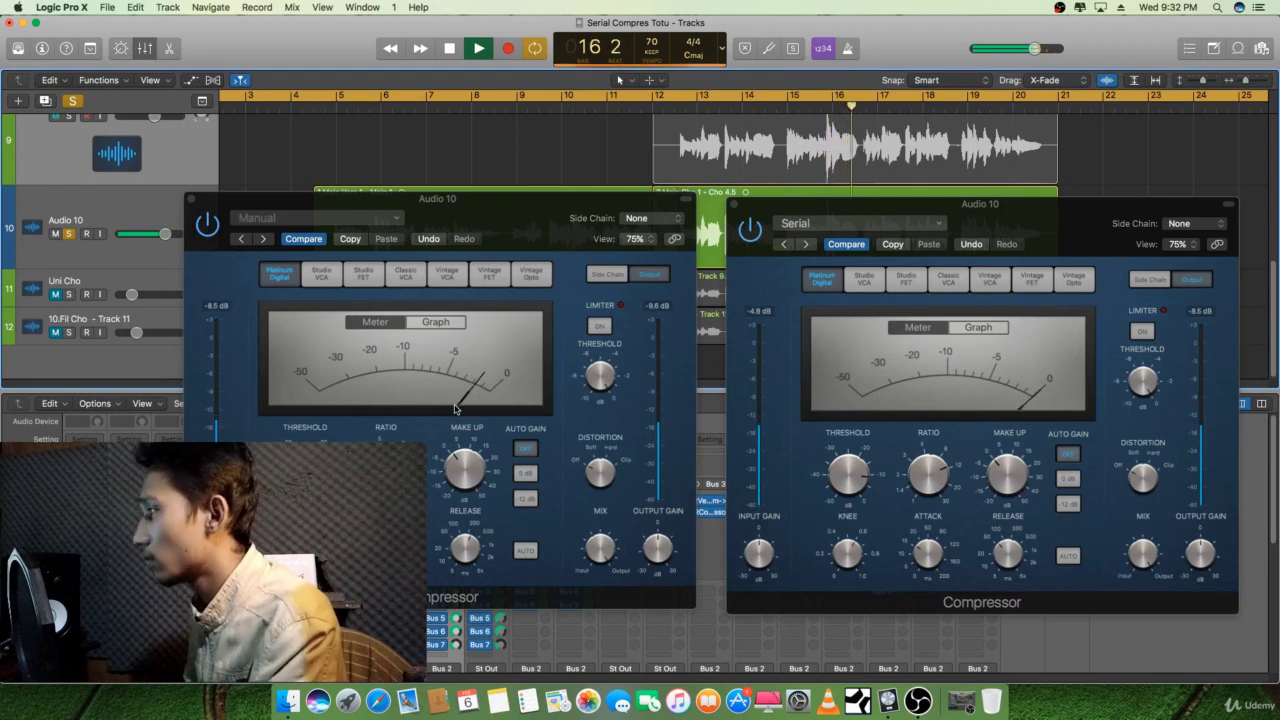
key("space")
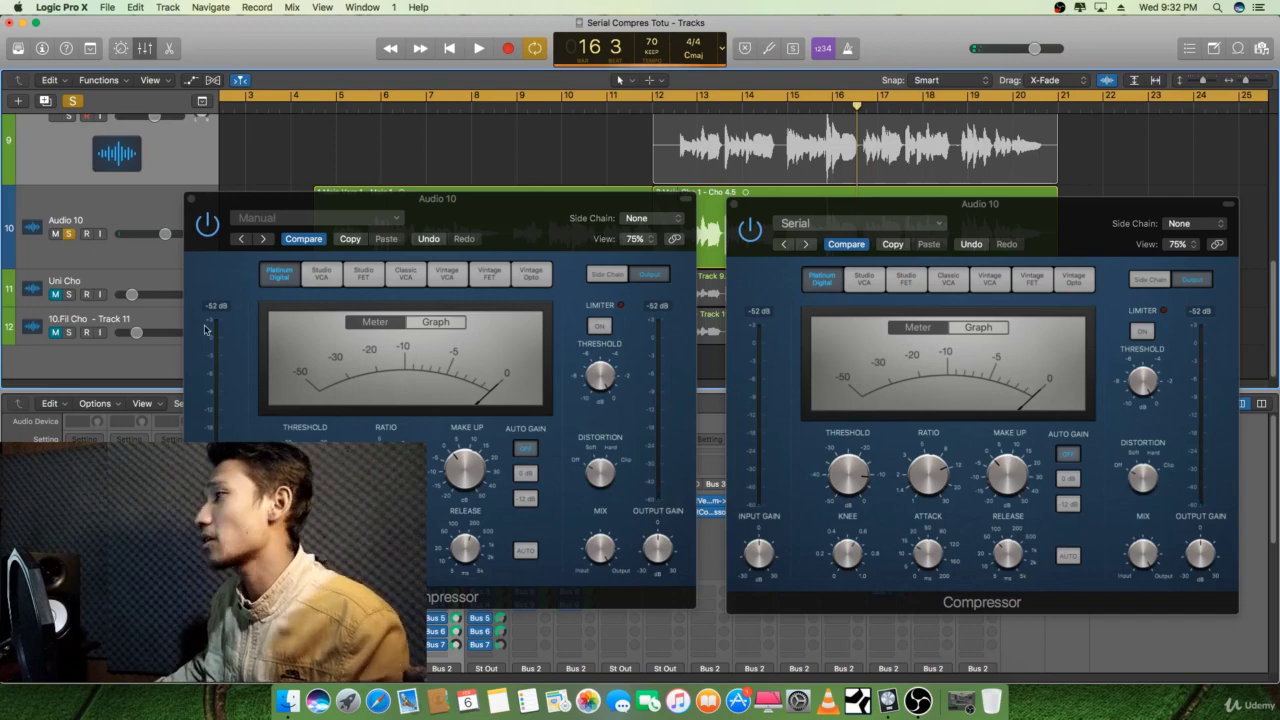
Bypass both serial compressors, enable Audio 10's last compressor, and play the peak near bar 16 from about bar 15.
left_click_drag(205, 210, 808, 230)
left_click(786, 245)
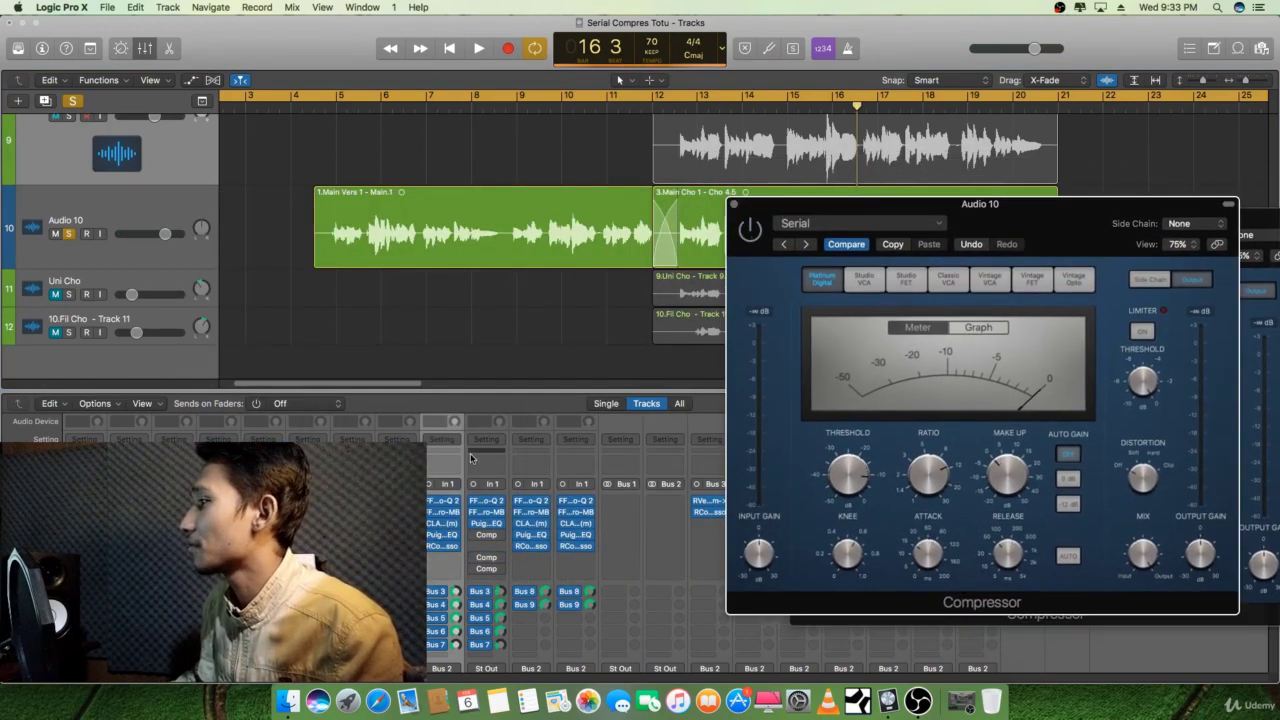
left_click(473, 569)
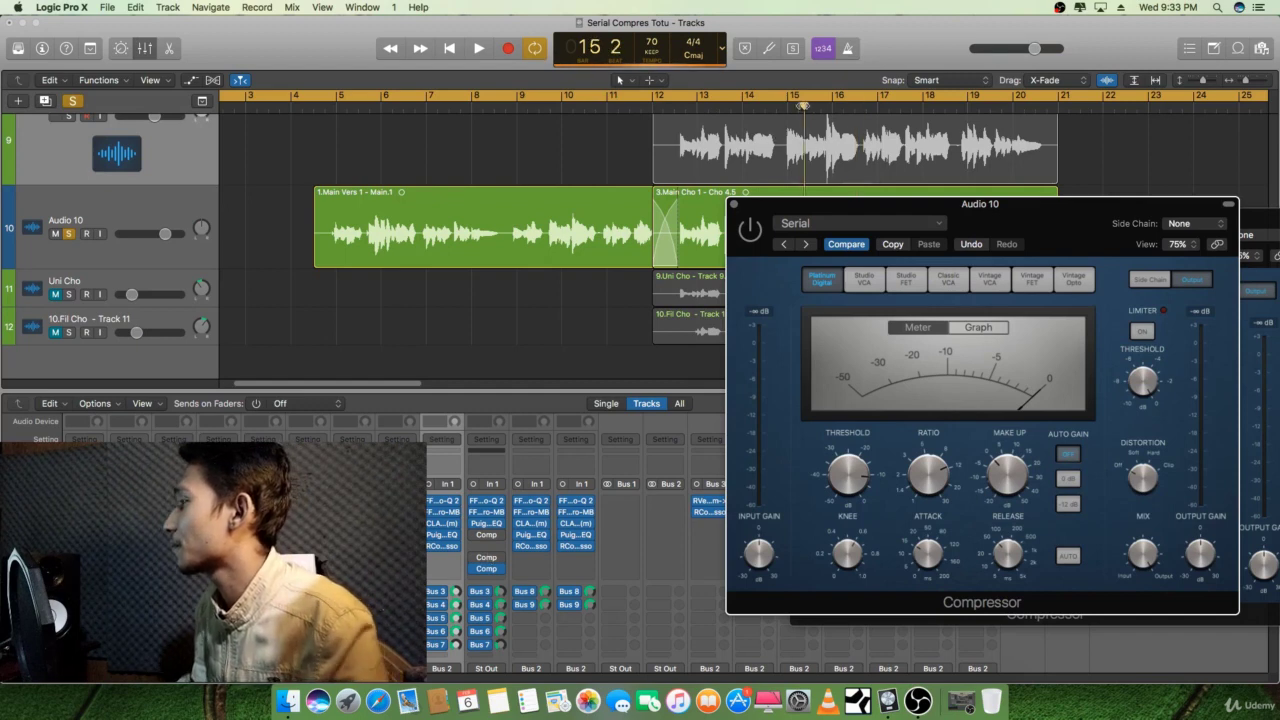
key("space")
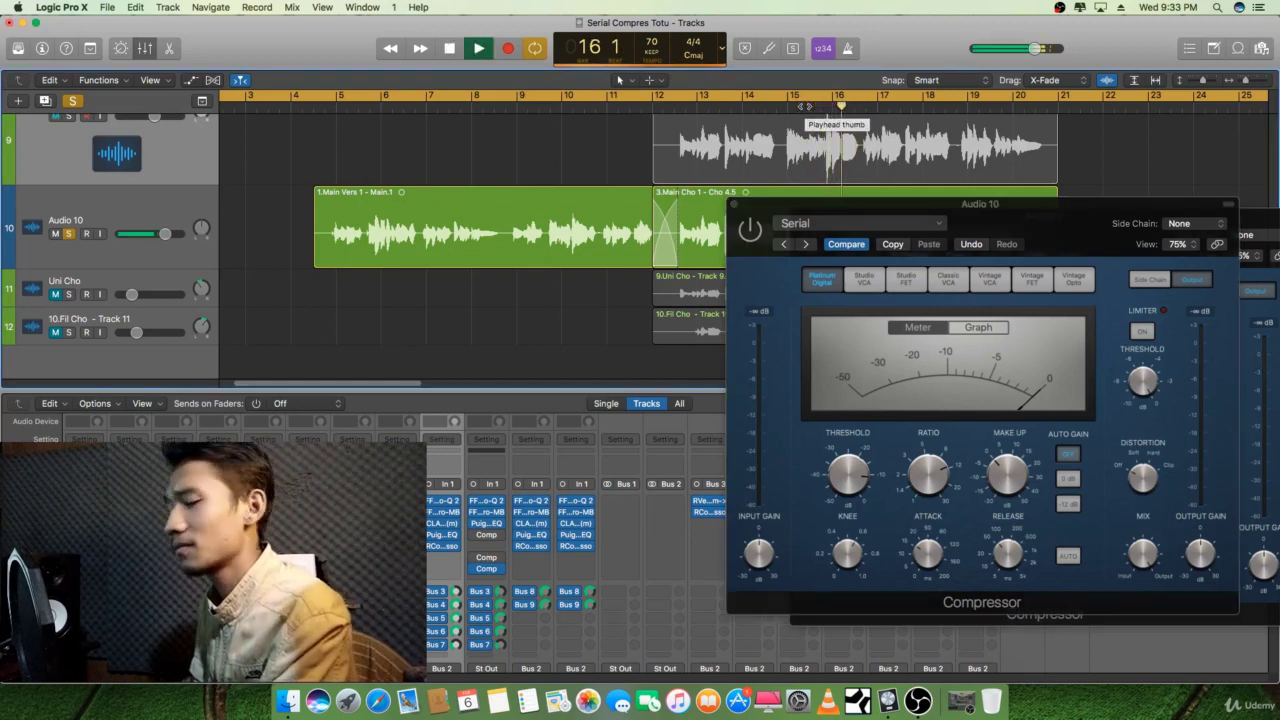
key("space")
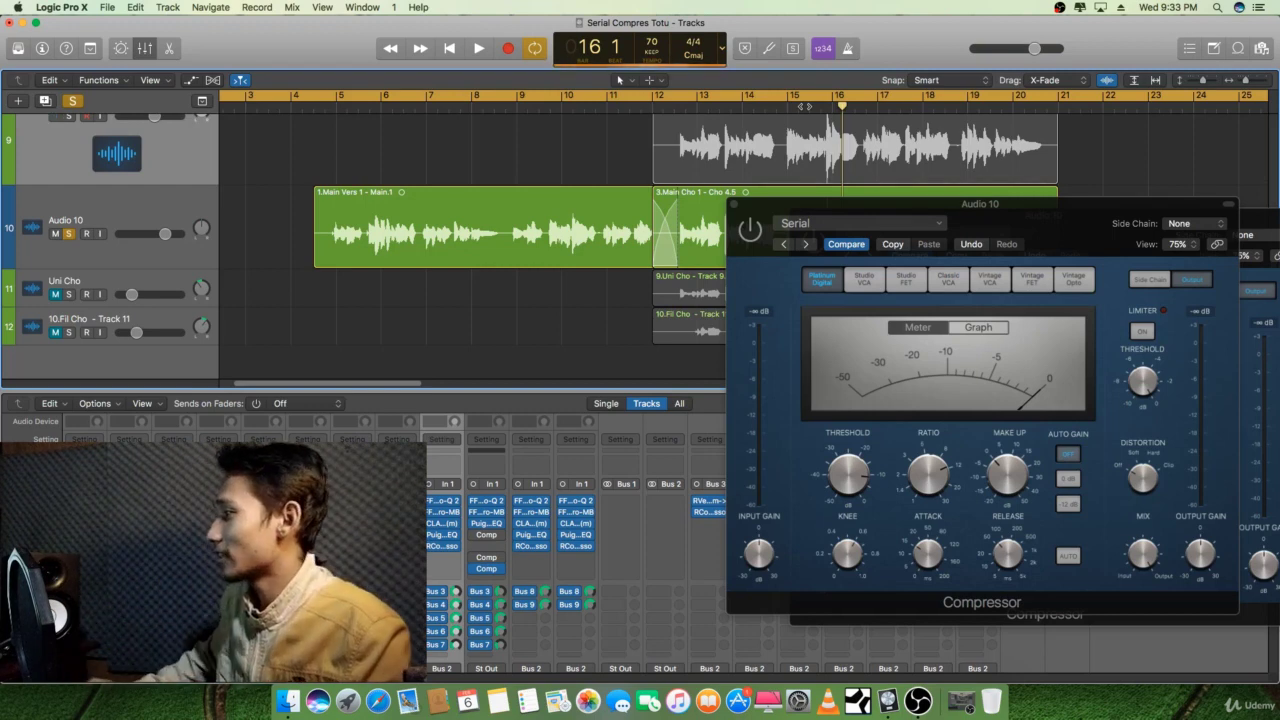
Compare the peak near bar 16 through Audio 10's last compressor alone and through the two serial compressors.
left_click_drag(848, 472, 852, 478)
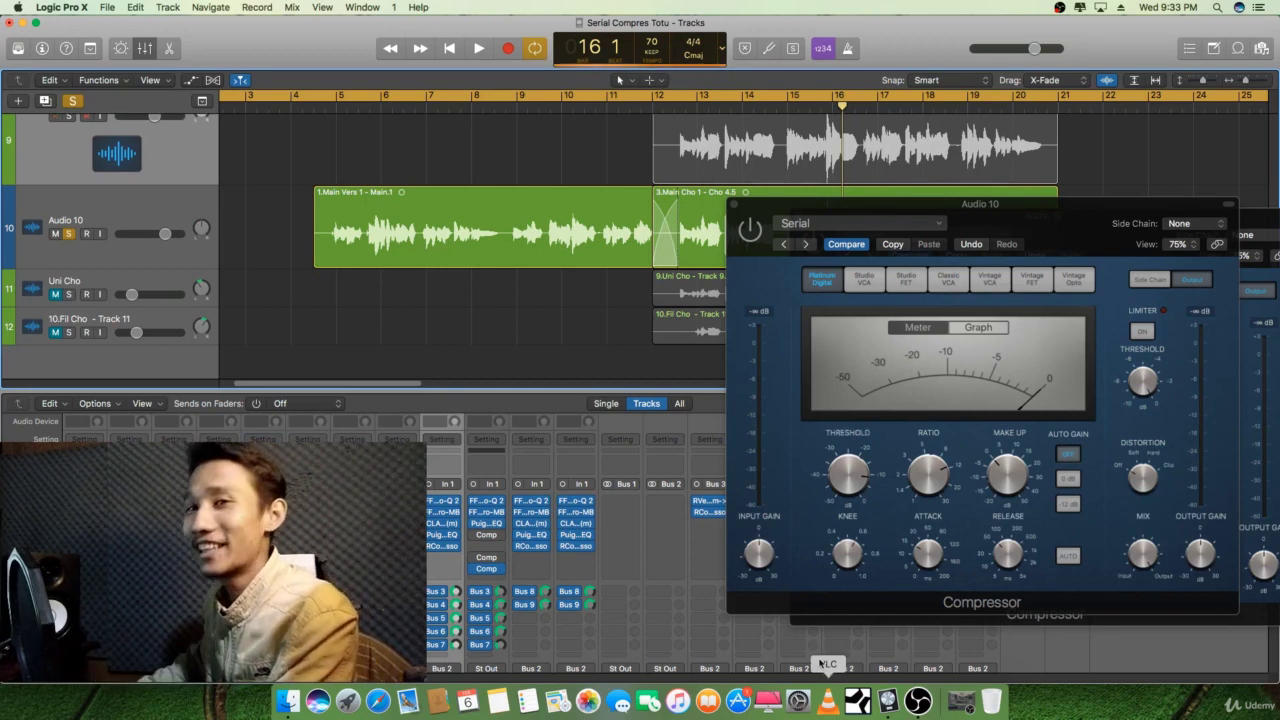
key("space")
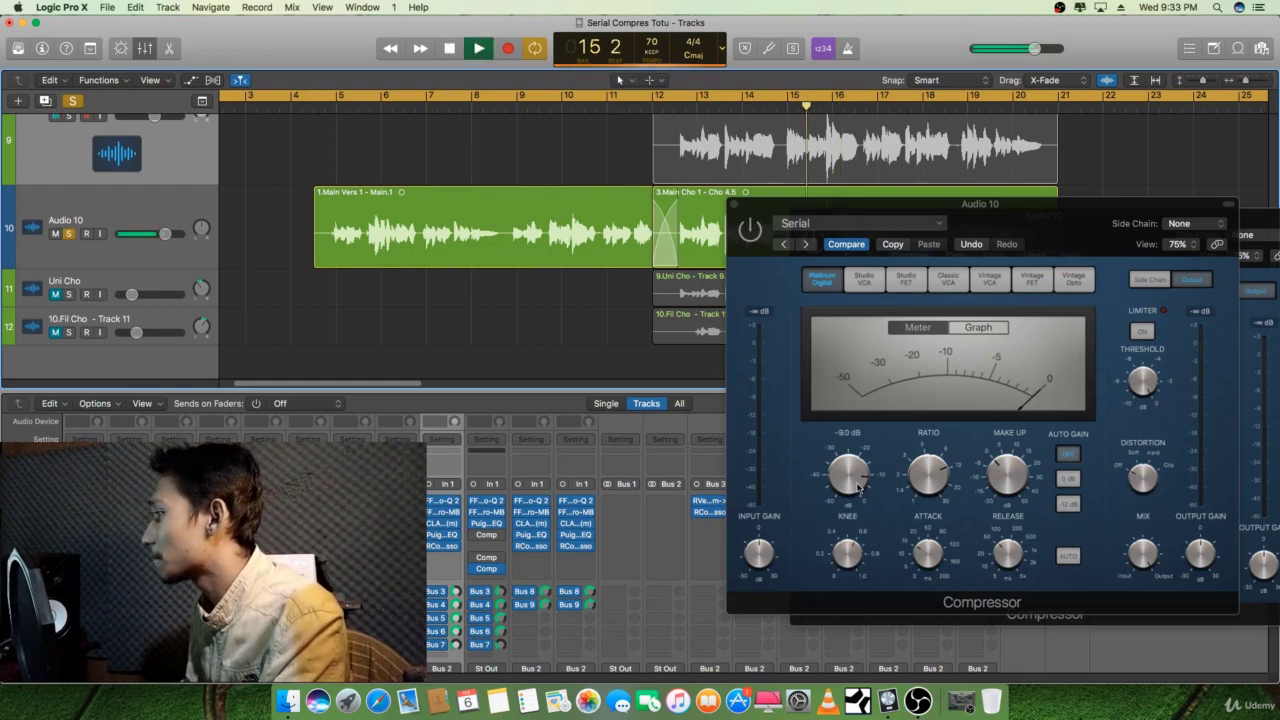
mouse_move(860, 485)
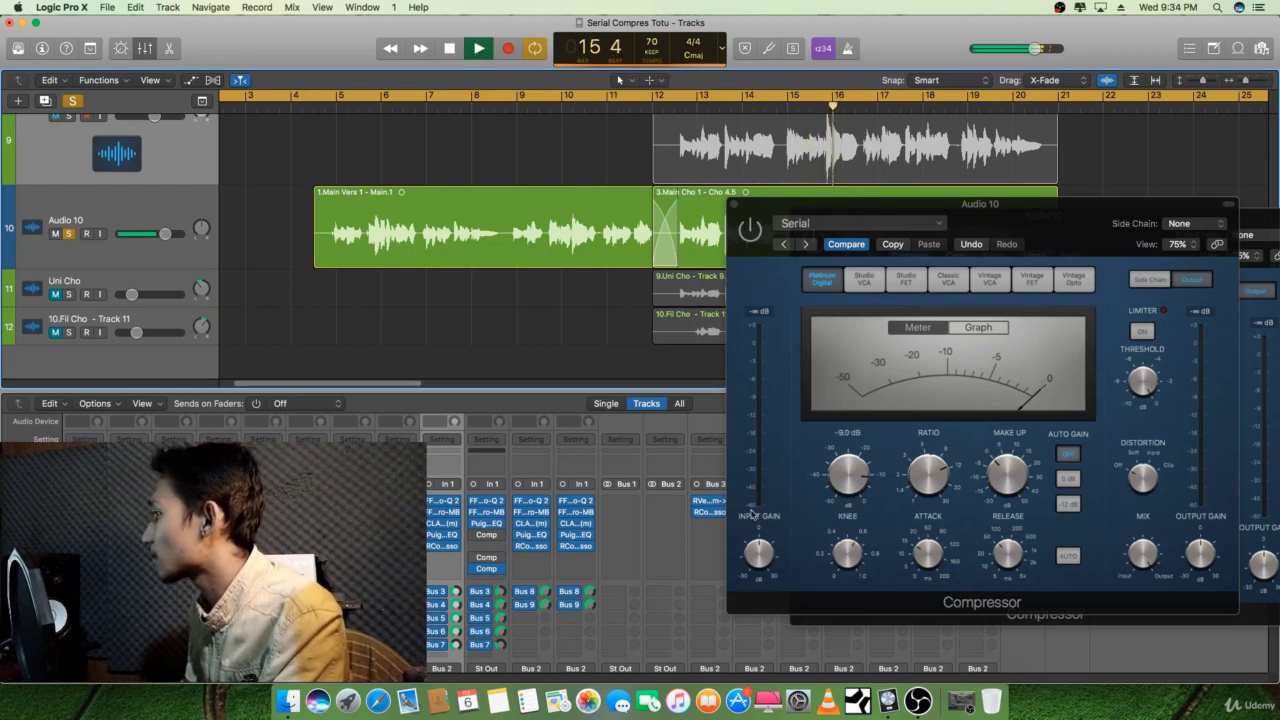
key("space")
mouse_move(476, 540)
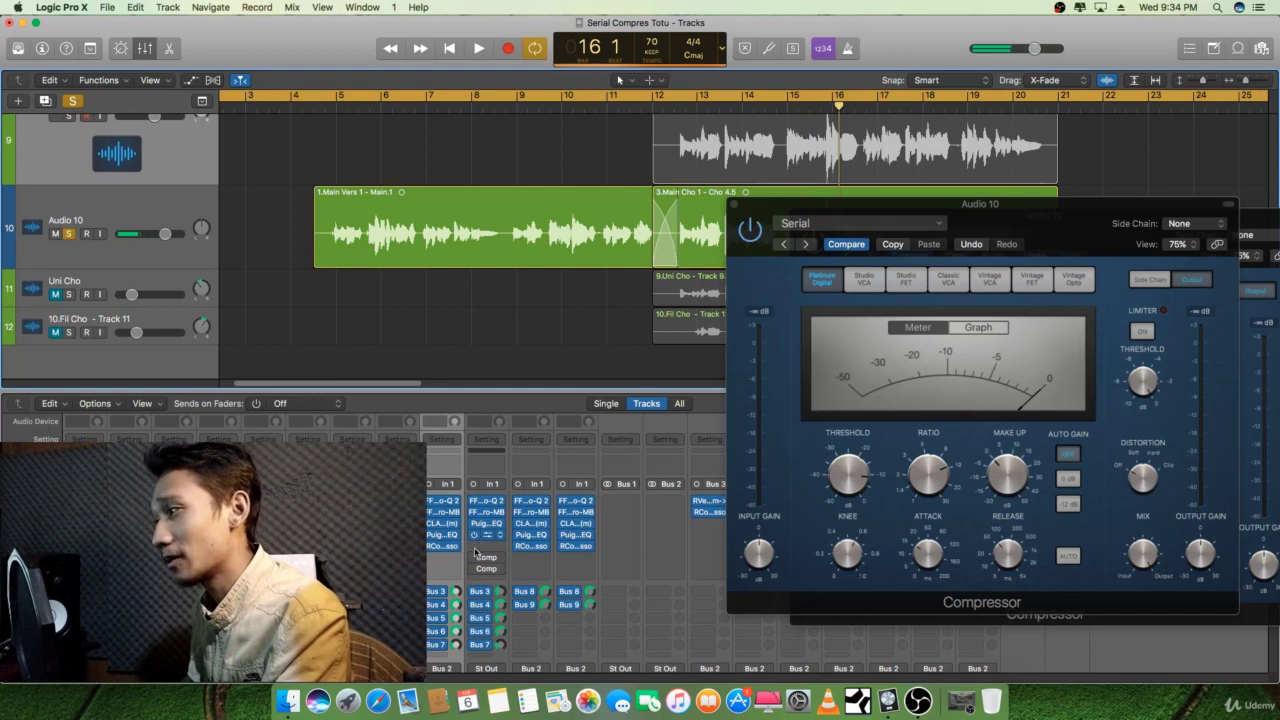
key("space")
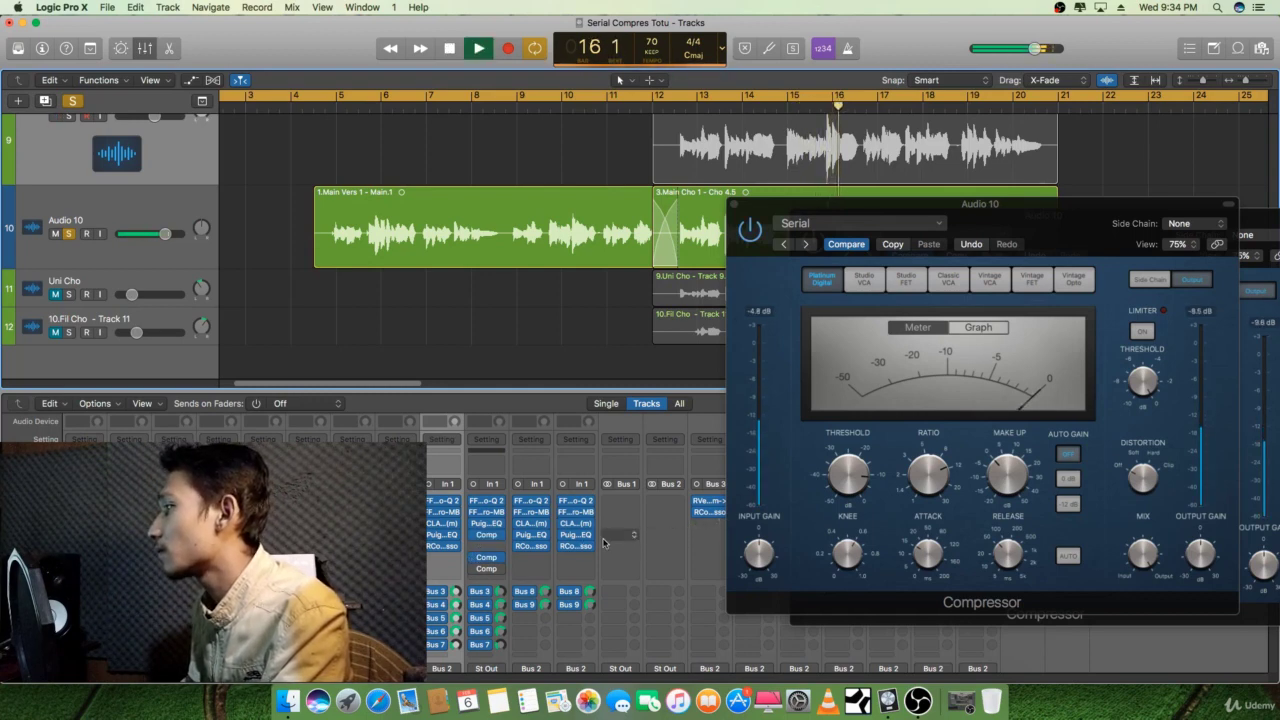
key("space")
Repeat the comparison on the same peak with the last compressor alone, and finish with both serial compressors active and the last one bypassed.
mouse_move(475, 568)
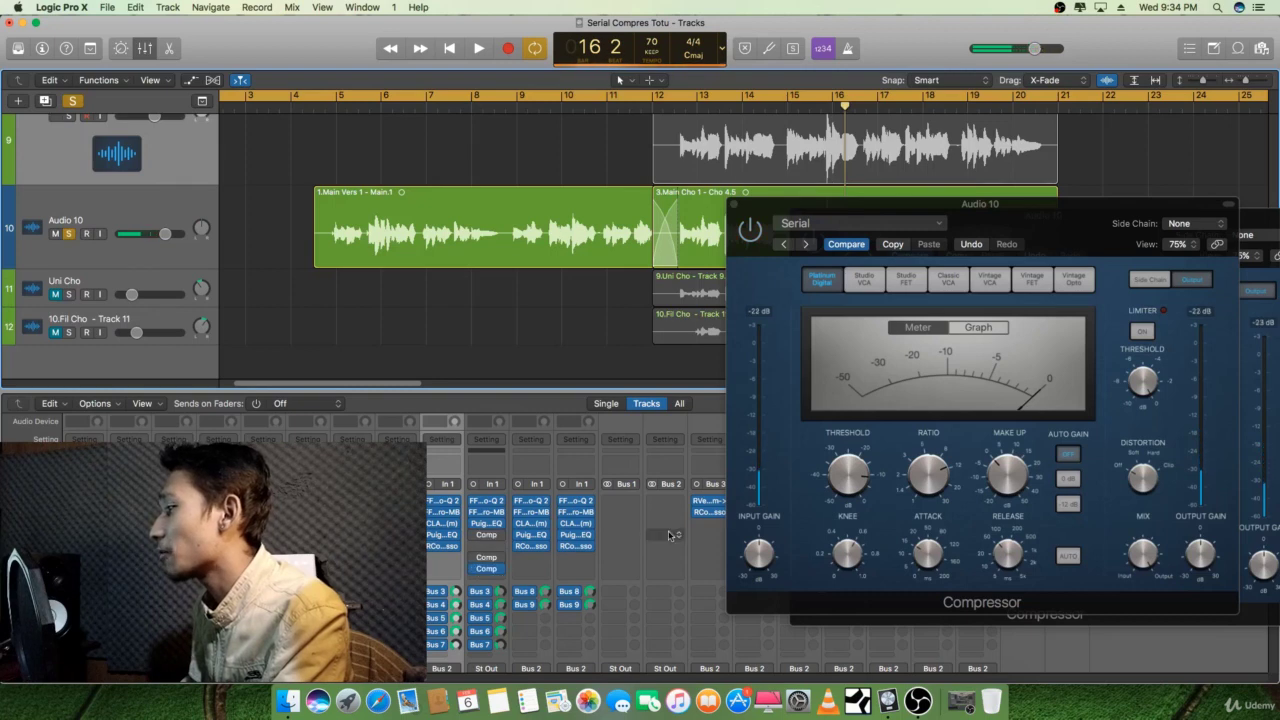
key("space")
mouse_move(700, 513)
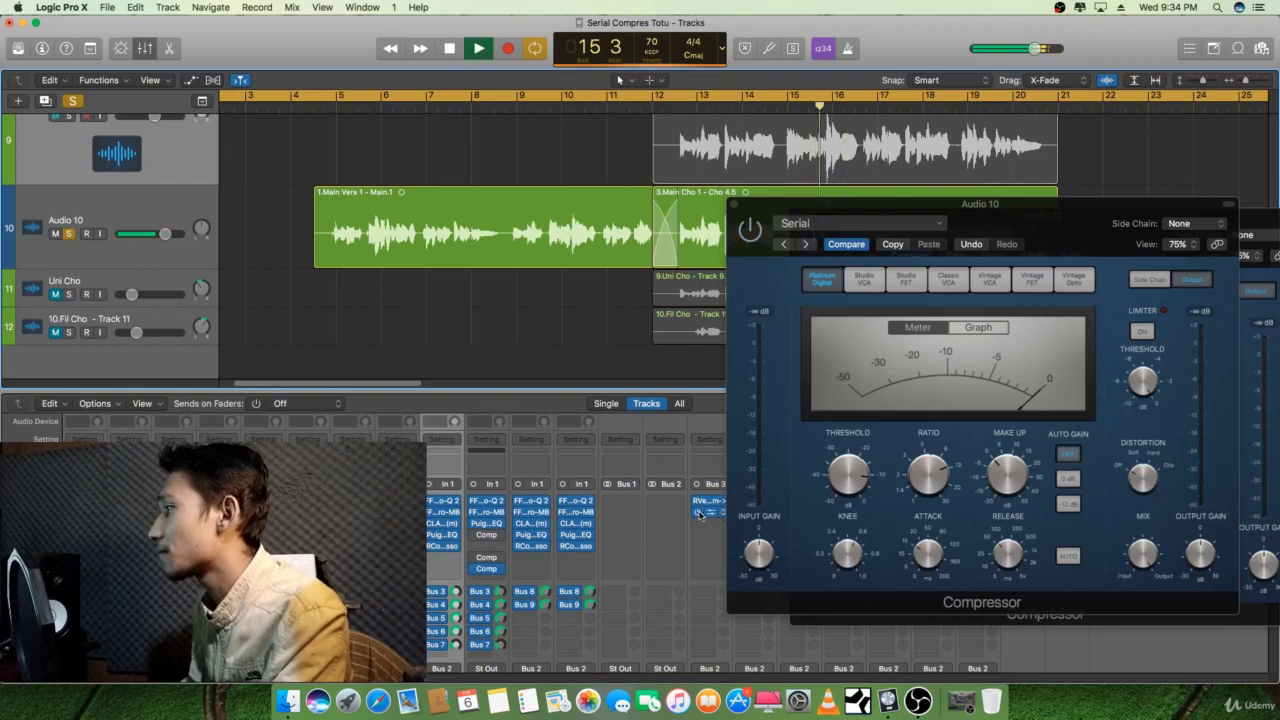
key("space")
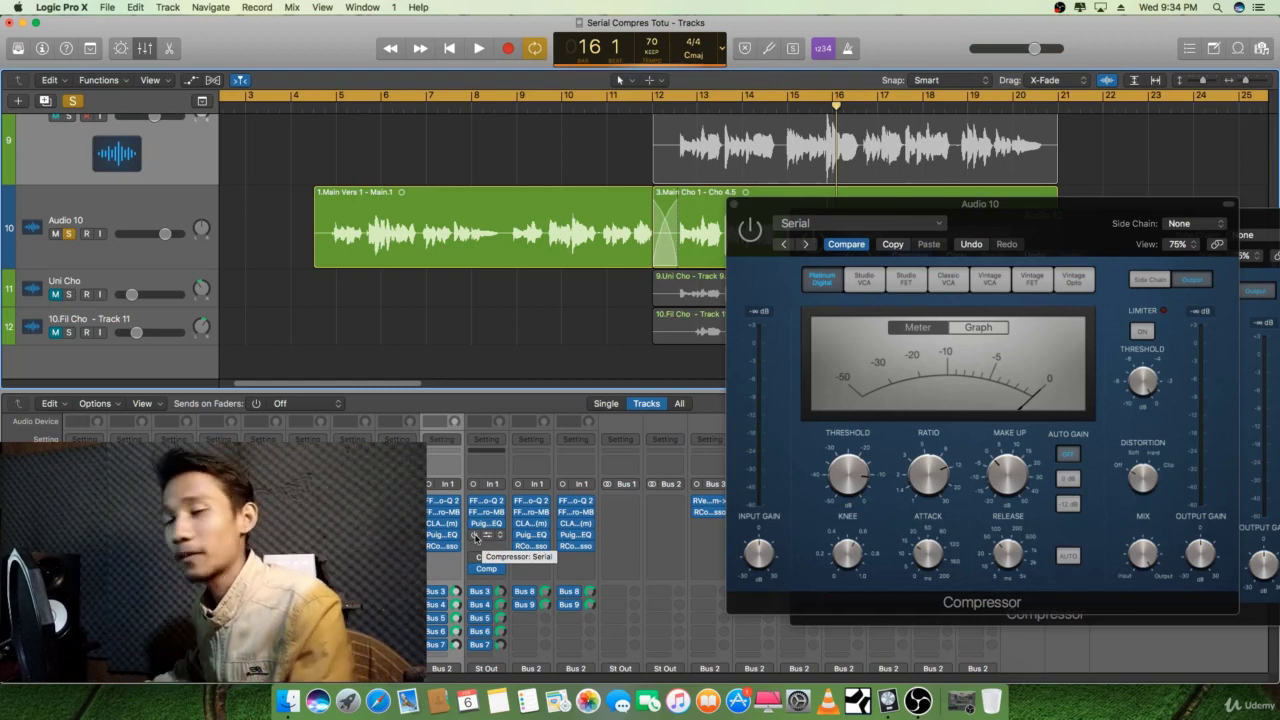
left_click_drag(476, 537, 480, 557)
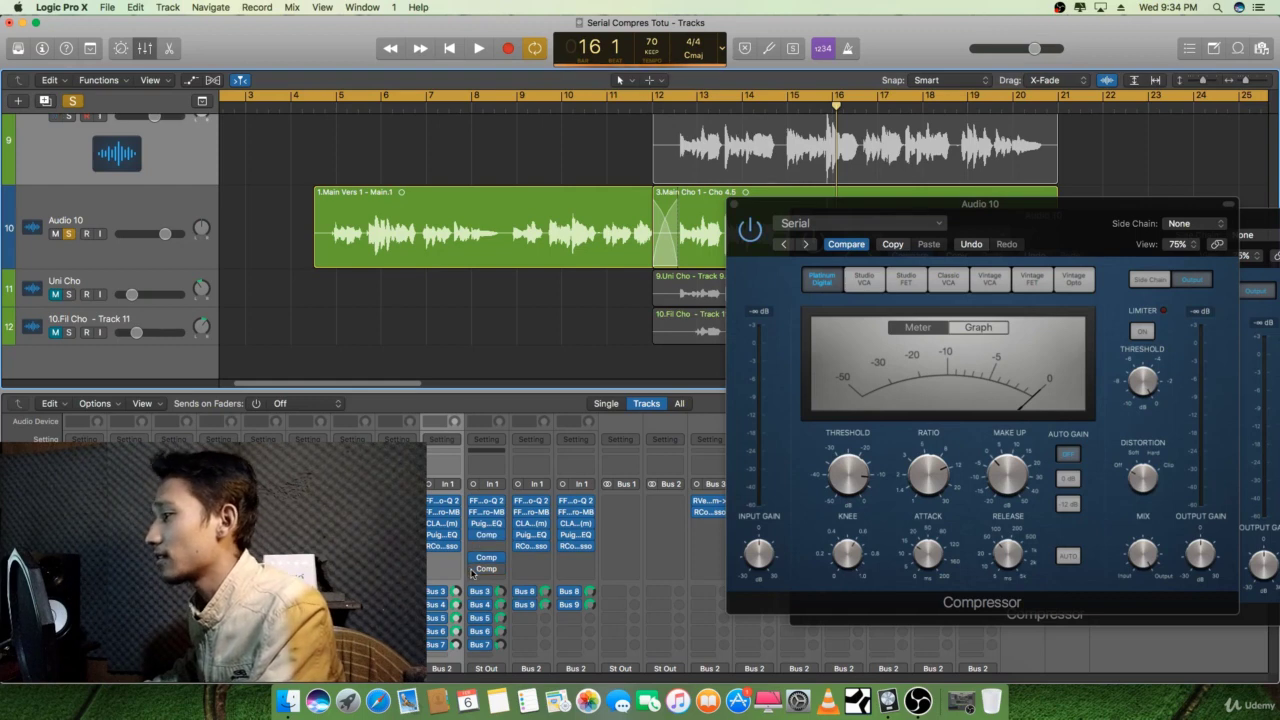
key("space")
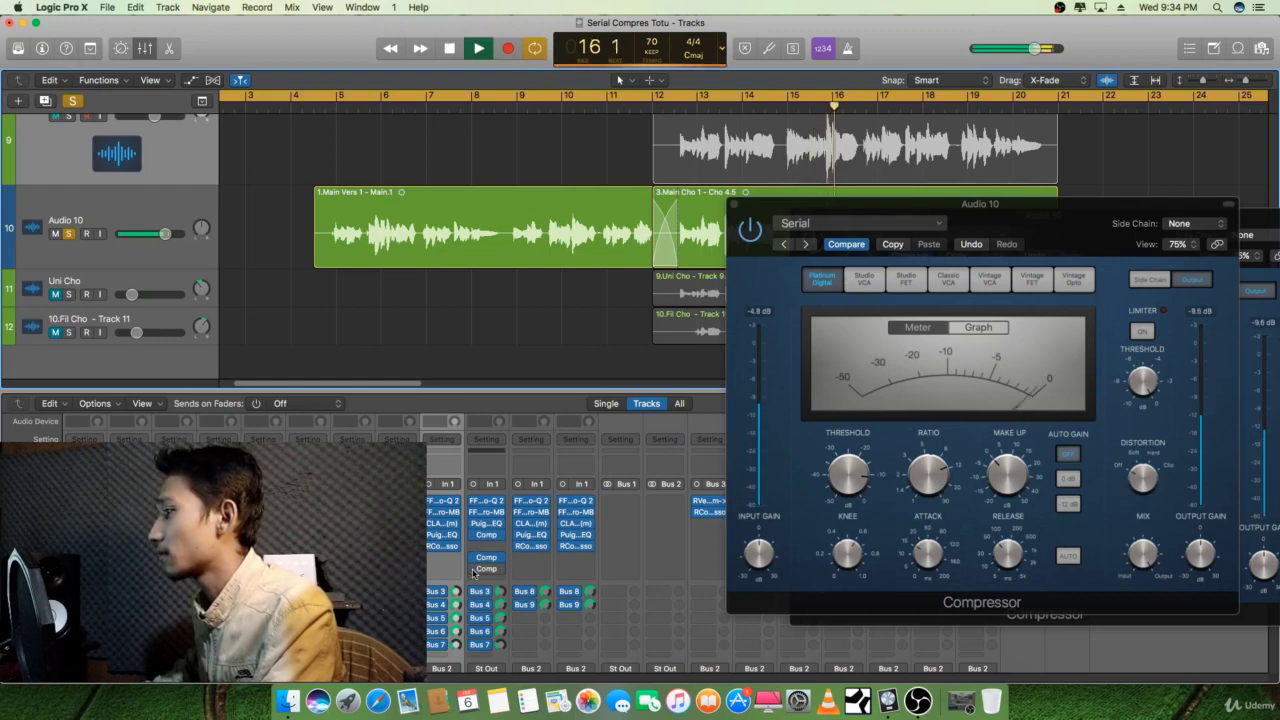
key("space")
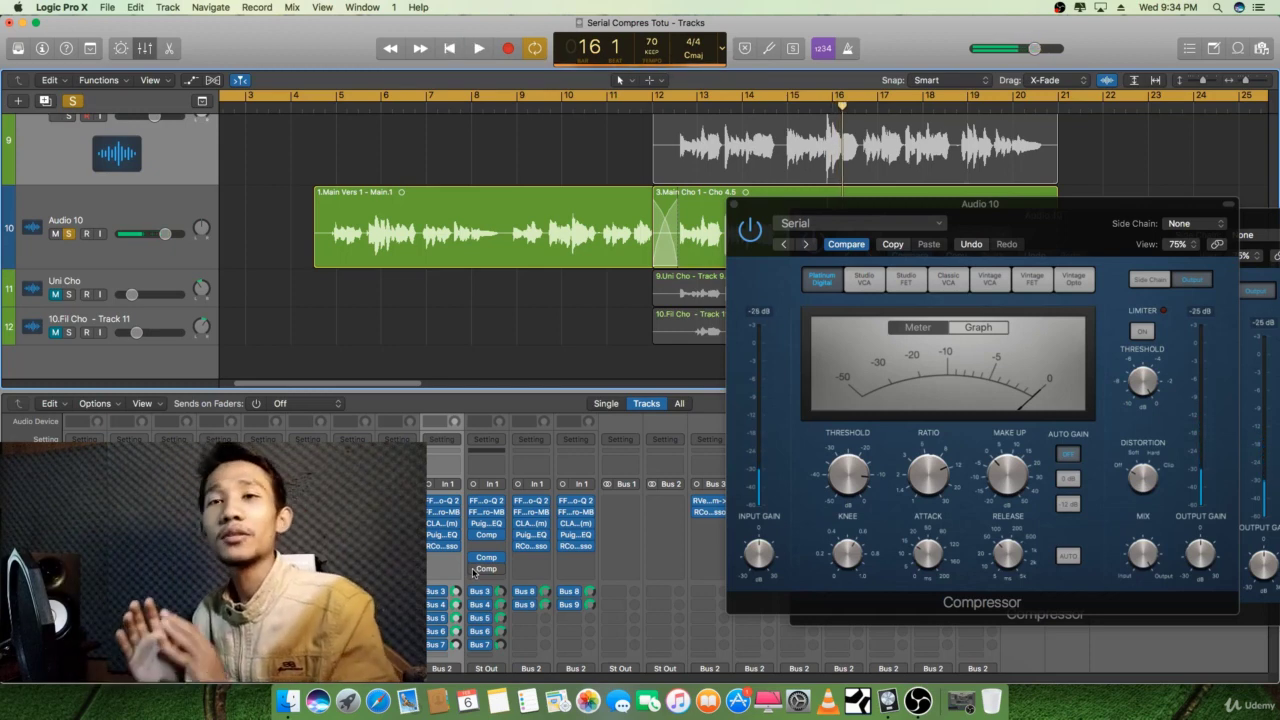